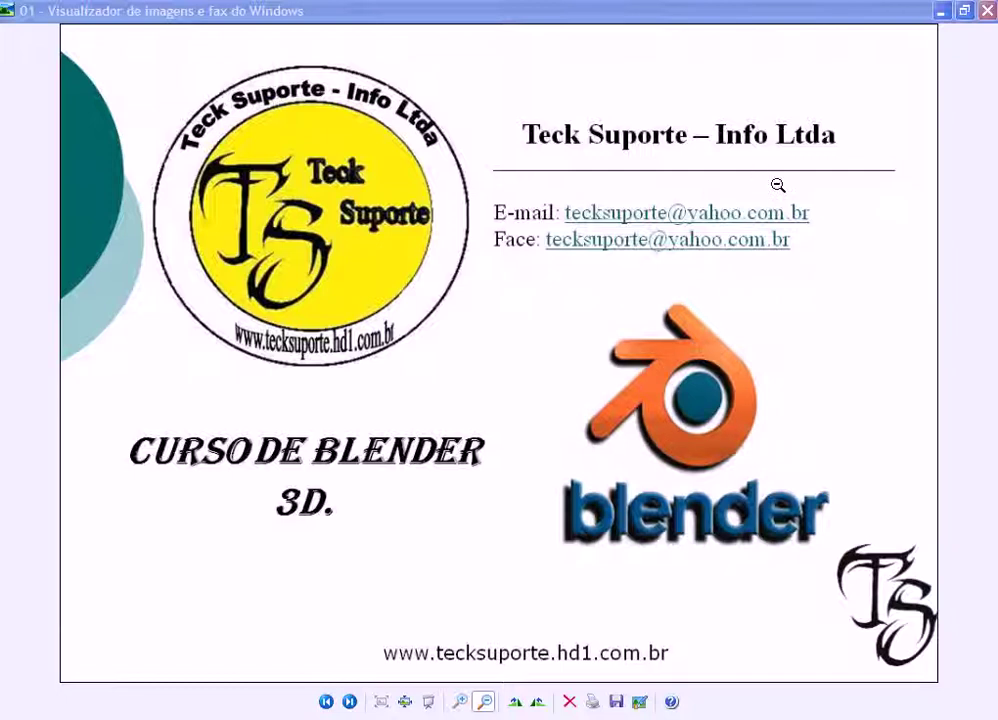
# - Minimize the Blender course title slide to reveal the Tecksuporte YouTube channel in Firefox
pyautogui.click(942, 12)
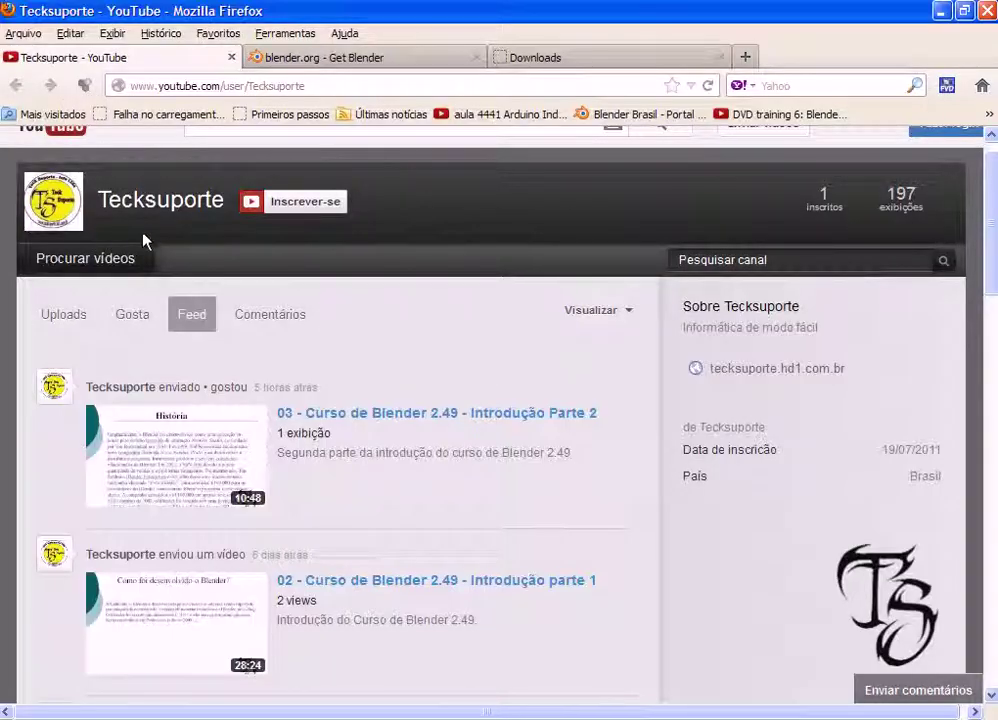
# - Browse the Tecksuporte uploads, including Curso de Blender 2.49 parts 01–03, then go to the Get Blender tab
pyautogui.scroll(-2, 994, 165)
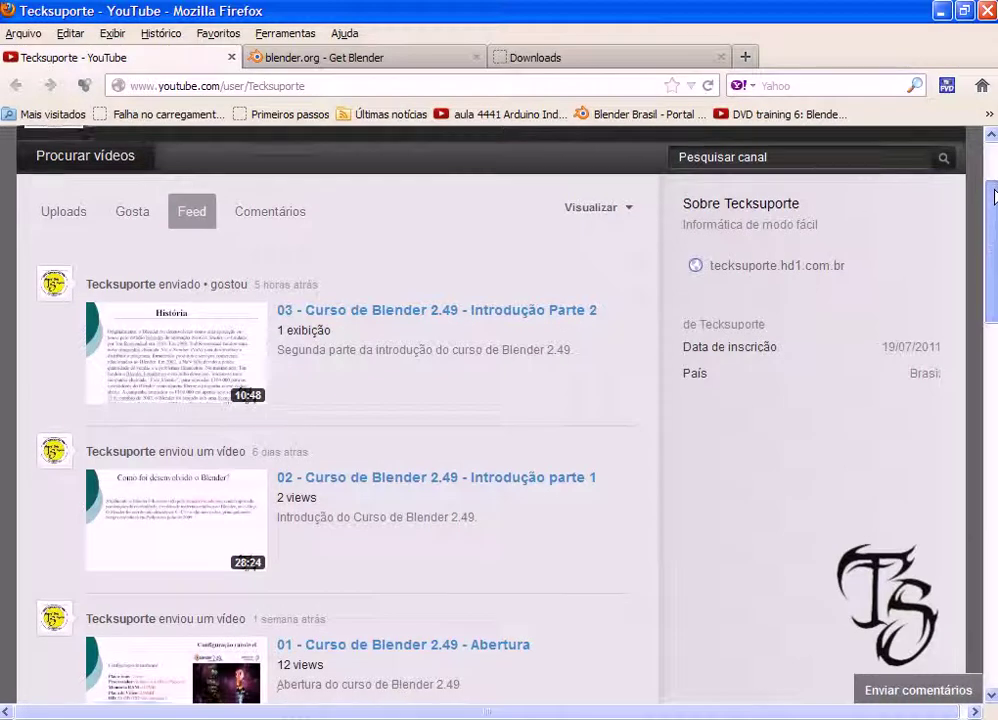
pyautogui.scroll(-2, 994, 165)
pyautogui.scroll(-1, 994, 165)
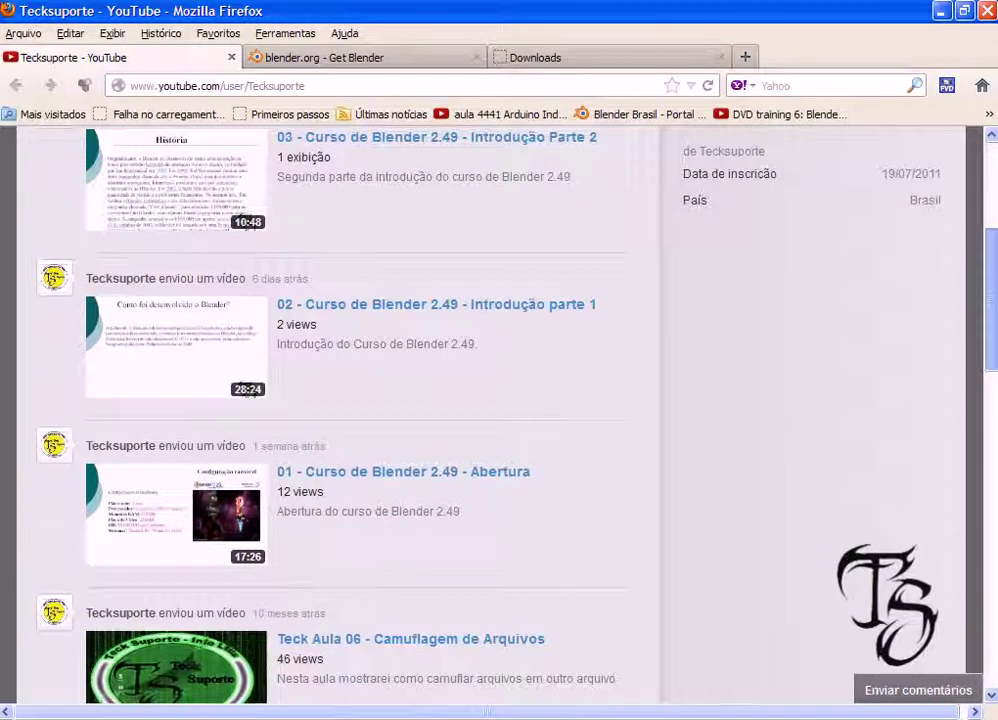
pyautogui.scroll(-1, 994, 165)
pyautogui.scroll(-1, 994, 165)
pyautogui.scroll(-2, 994, 165)
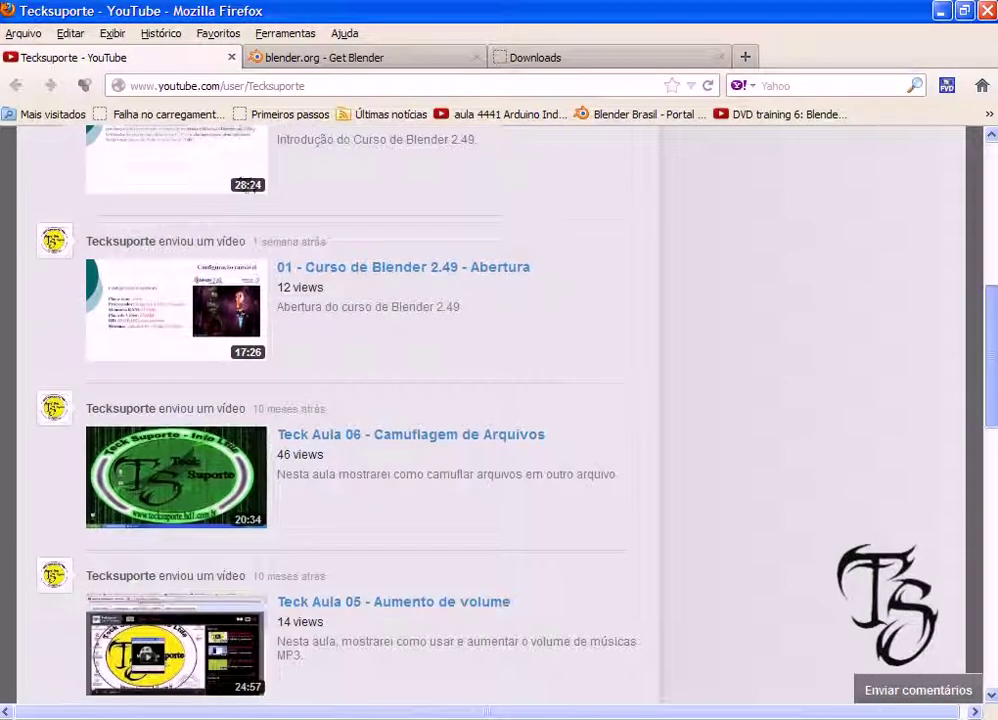
pyautogui.scroll(-2, 994, 165)
pyautogui.scroll(-3, 963, 160)
pyautogui.scroll(1, 963, 160)
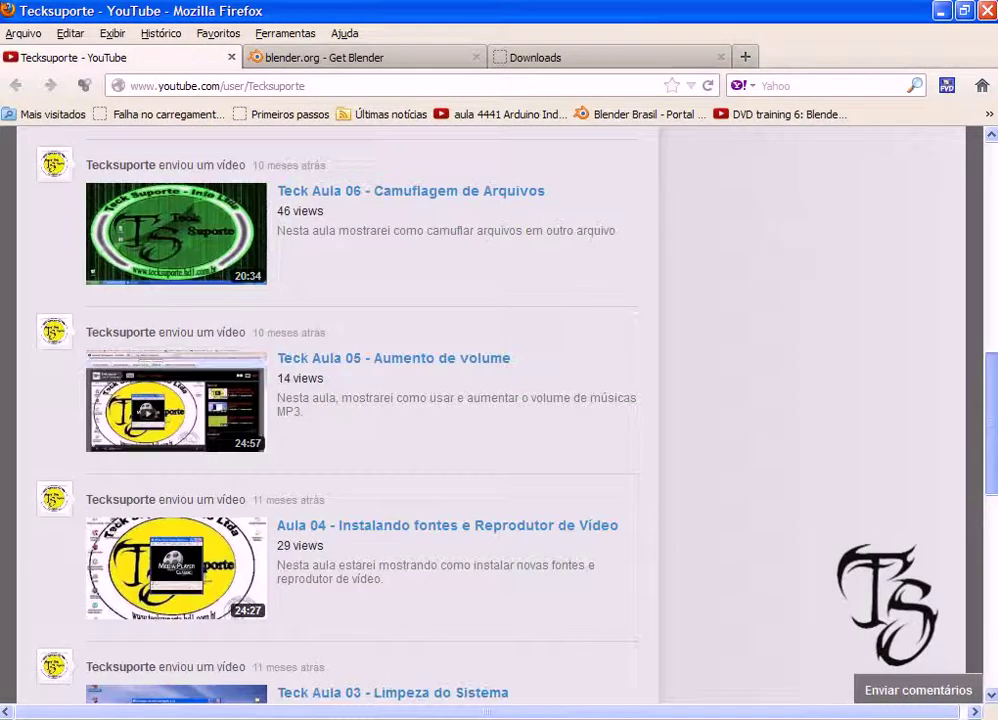
pyautogui.scroll(10, 963, 160)
pyautogui.scroll(2, 963, 160)
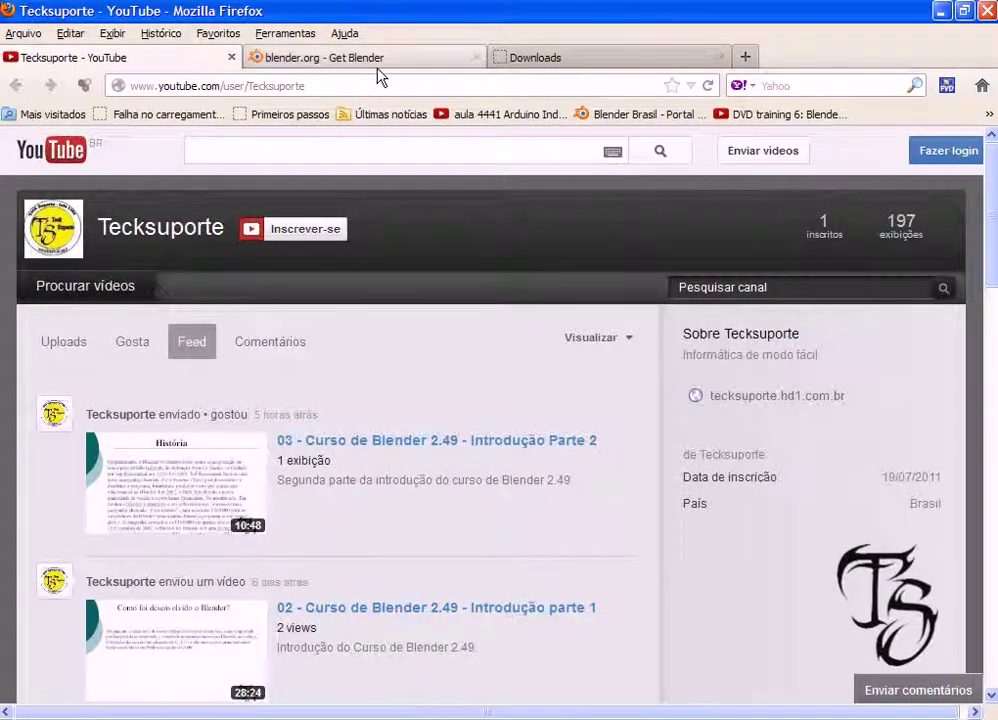
pyautogui.click(395, 58)
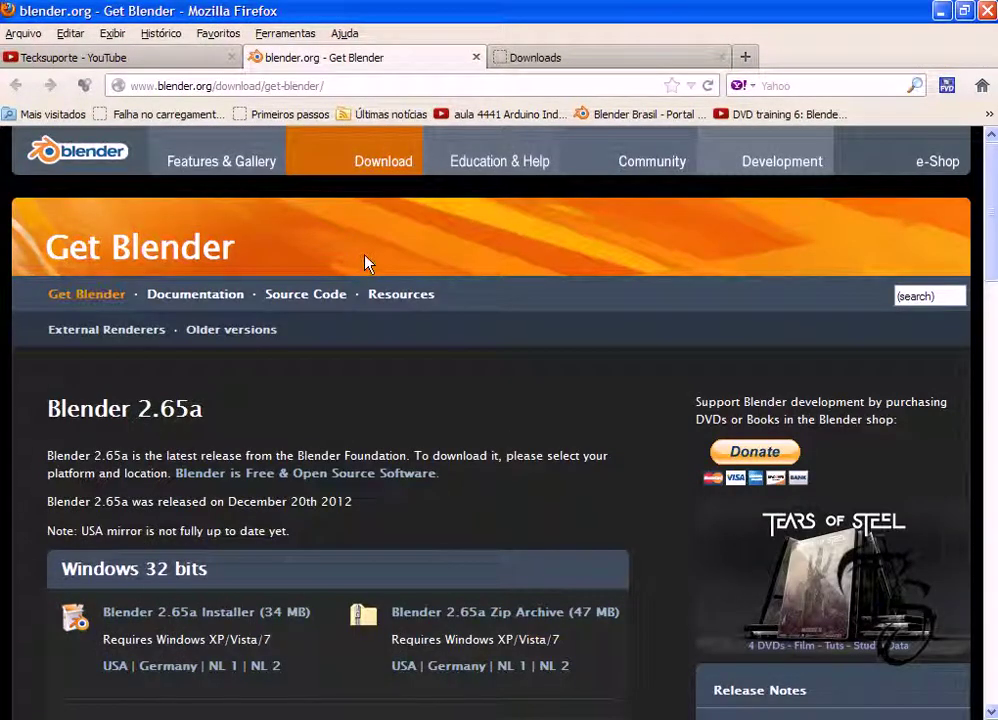
# - Review the Blender 2.65a Windows downloads, then go to the Teck Suporte Downloads tab
pyautogui.moveTo(990, 165)
pyautogui.mouseDown()
pyautogui.moveTo(990, 268)
pyautogui.moveTo(935, 214)
pyautogui.mouseUp()
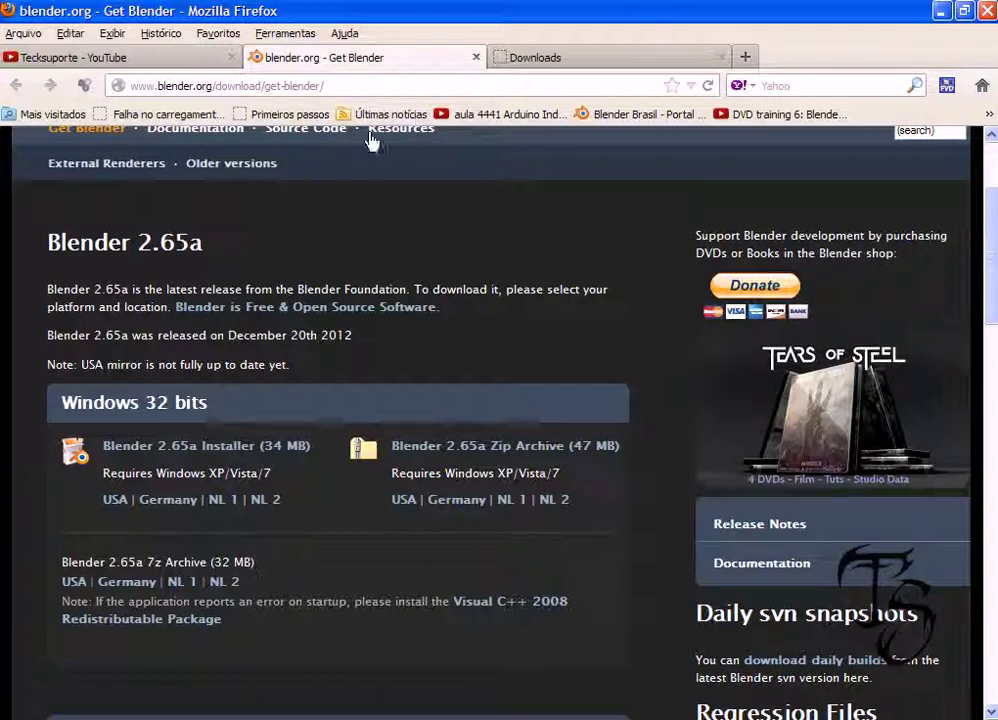
pyautogui.click(591, 64)
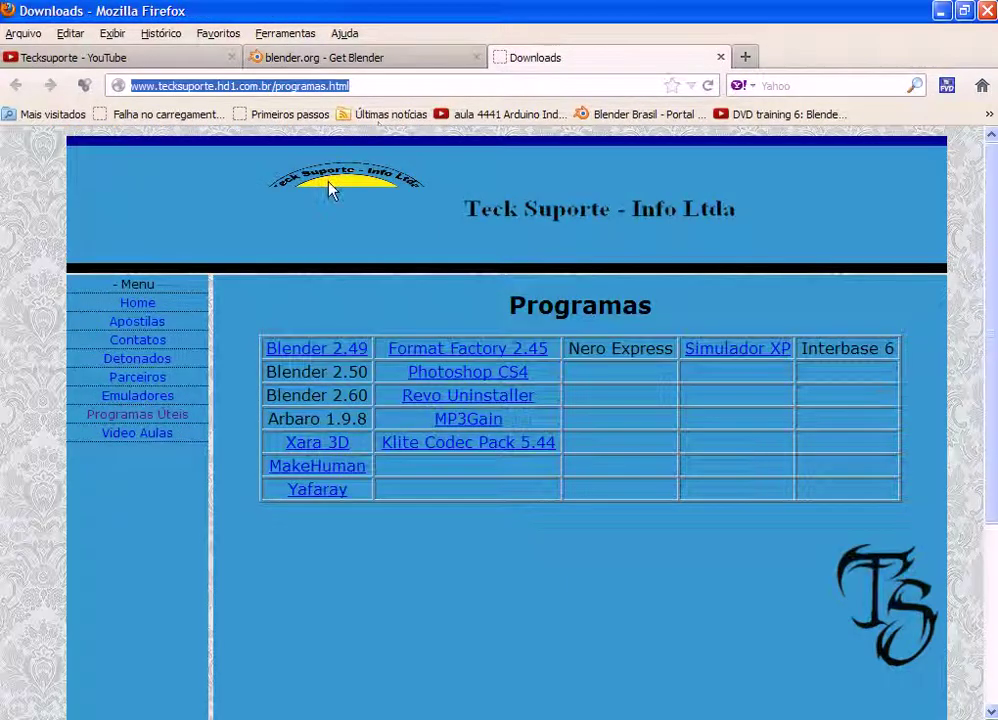
# - Load the Teck Suporte home page (index.html) and minimize Firefox to show the desktop
pyautogui.click(150, 309)
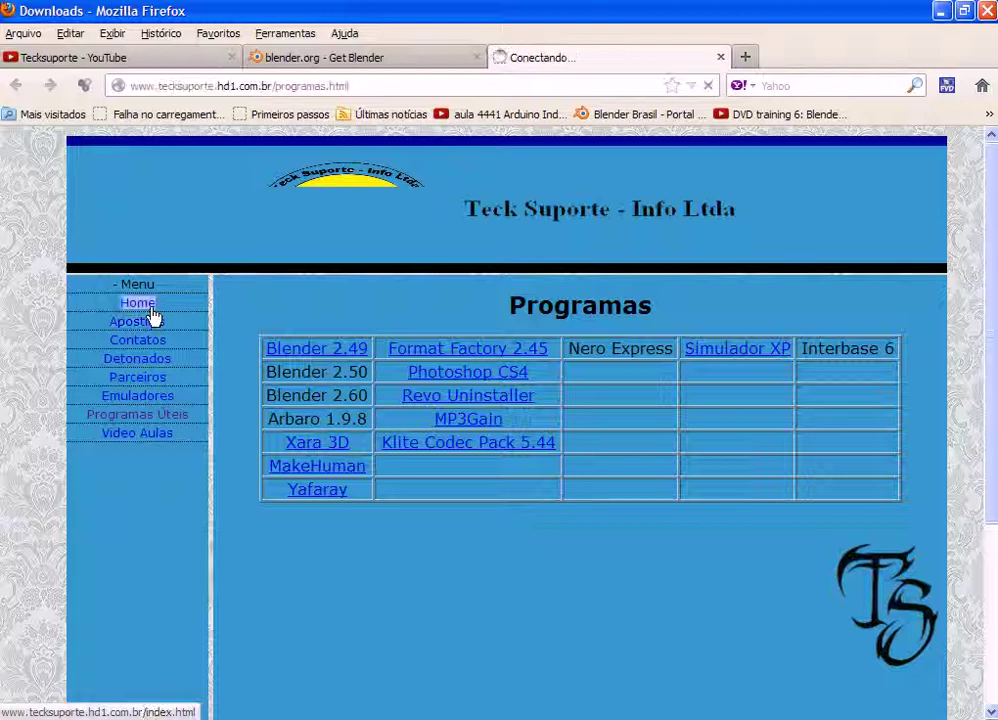
pyautogui.click(196, 85)
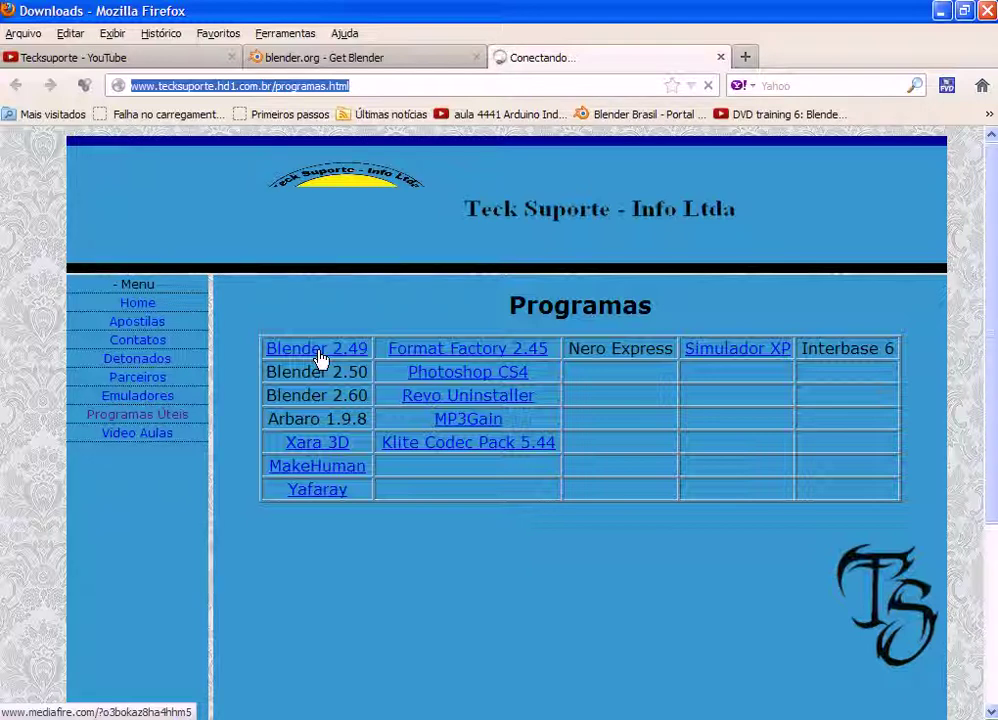
pyautogui.click(943, 12)
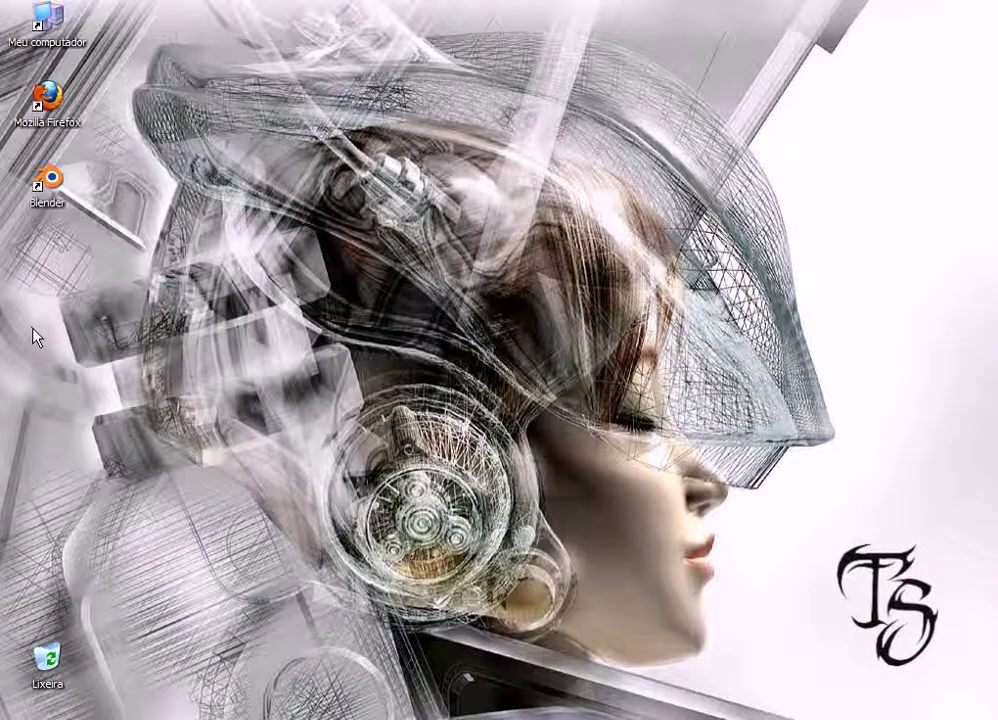
# - Launch Blender, set a side view, raise the default cube 1.1863 on Z and call up erase
pyautogui.doubleClick(50, 200)
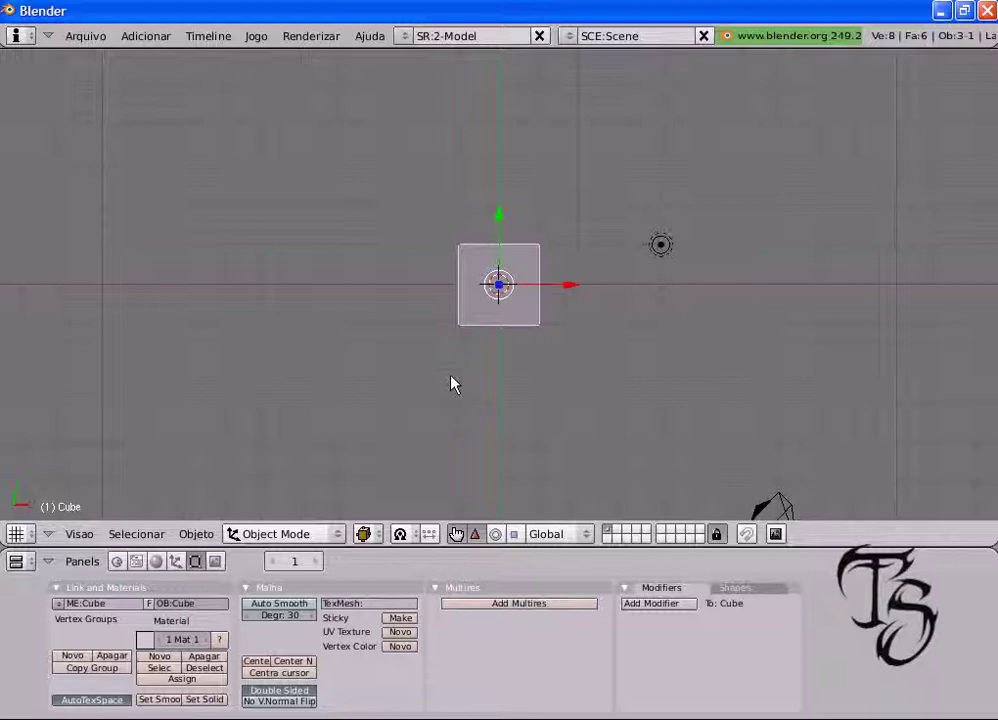
pyautogui.press('KP_3')
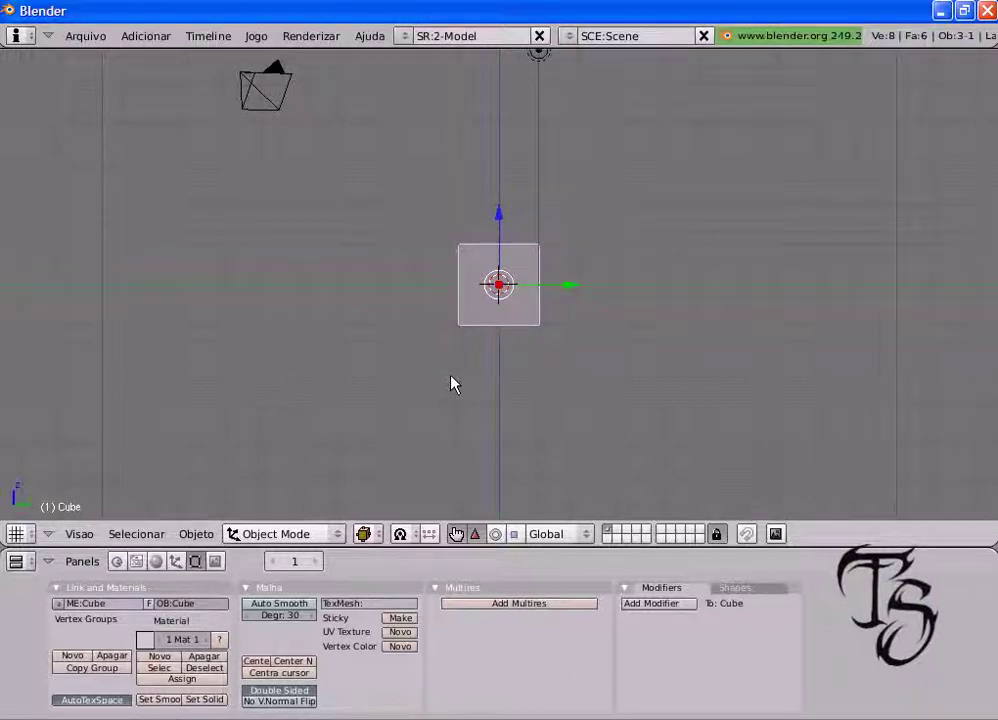
pyautogui.moveTo(489, 385); pyautogui.dragTo(538, 368, button='middle')
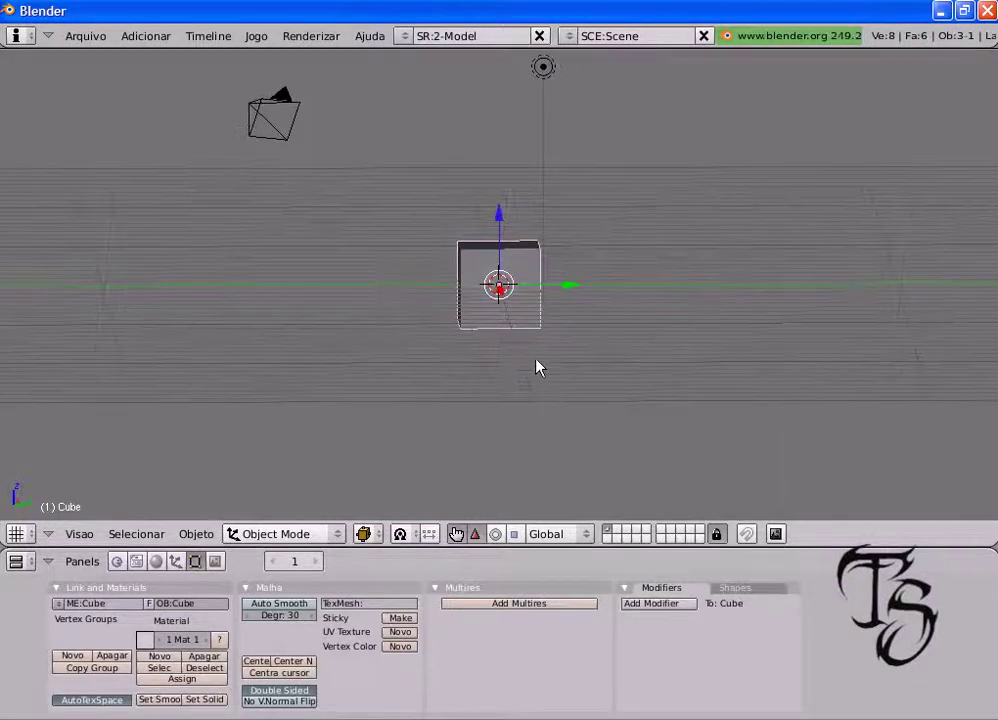
pyautogui.moveTo(538, 368); pyautogui.dragTo(517, 356, button='middle')
pyautogui.moveTo(492, 232); pyautogui.dragTo(495, 177)
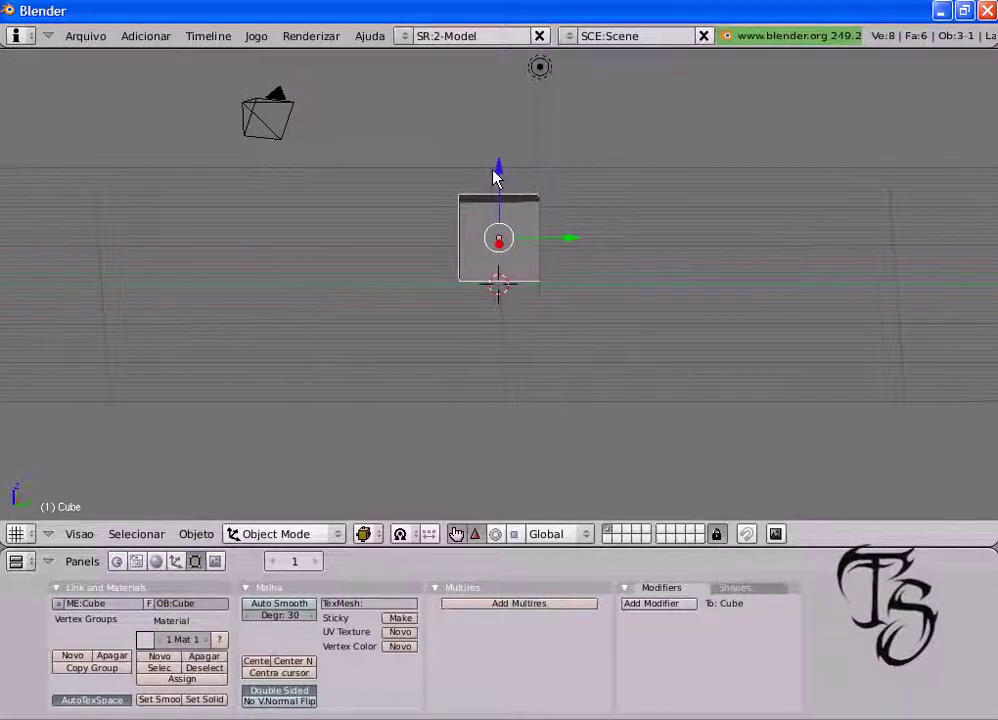
pyautogui.press('x')
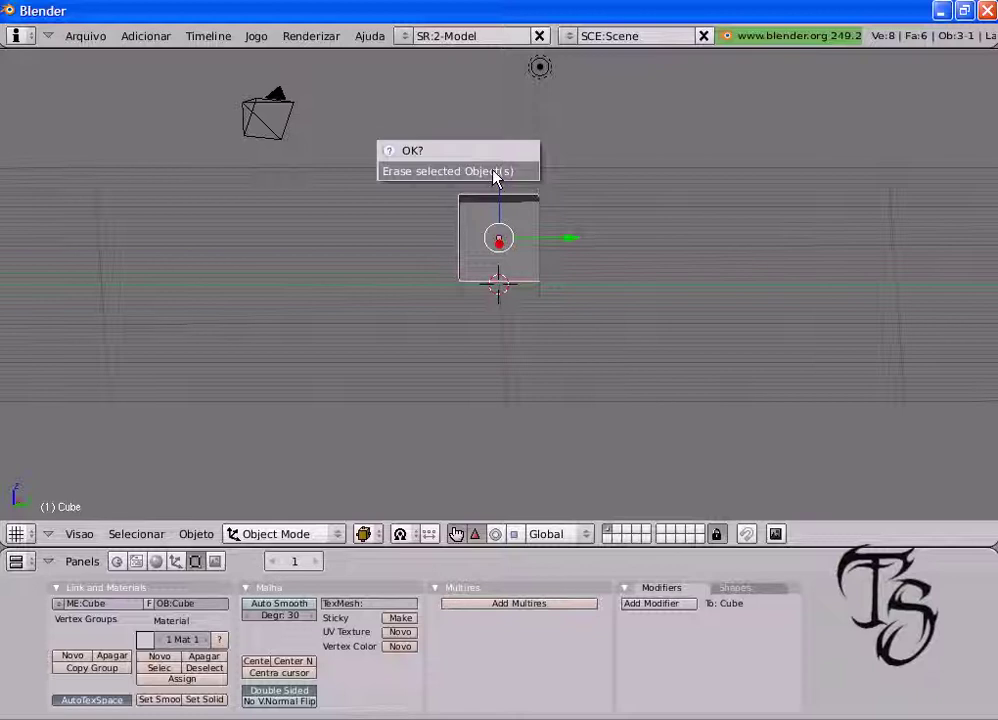
# - Confirm erasing the default cube from the scene
pyautogui.click(428, 172)
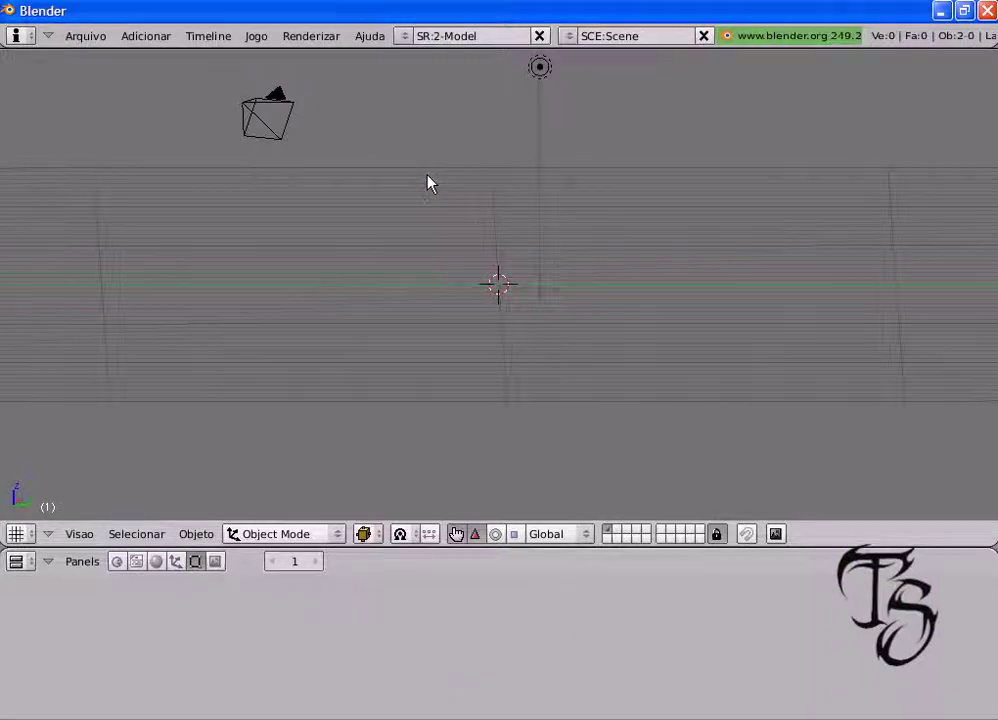
pyautogui.scroll(-1, 530, 323)
pyautogui.scroll(1, 480, 283)
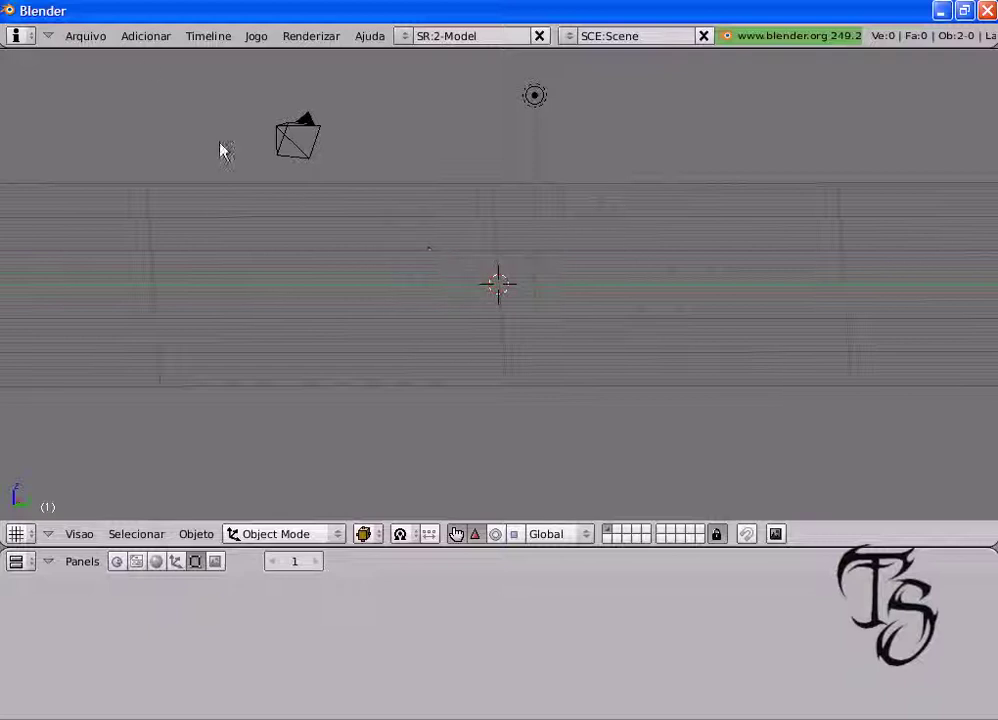
# - Add a mesh circle with 64 vertices and radius 1.00, then lift it slightly along Z
pyautogui.click(143, 38)
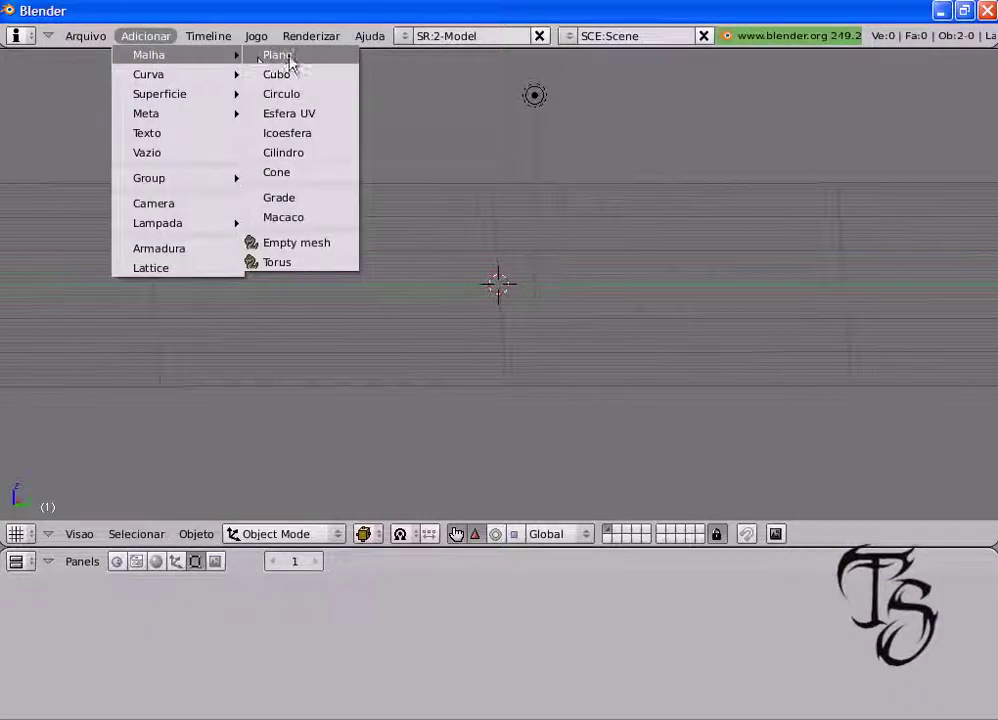
pyautogui.moveTo(149, 55)
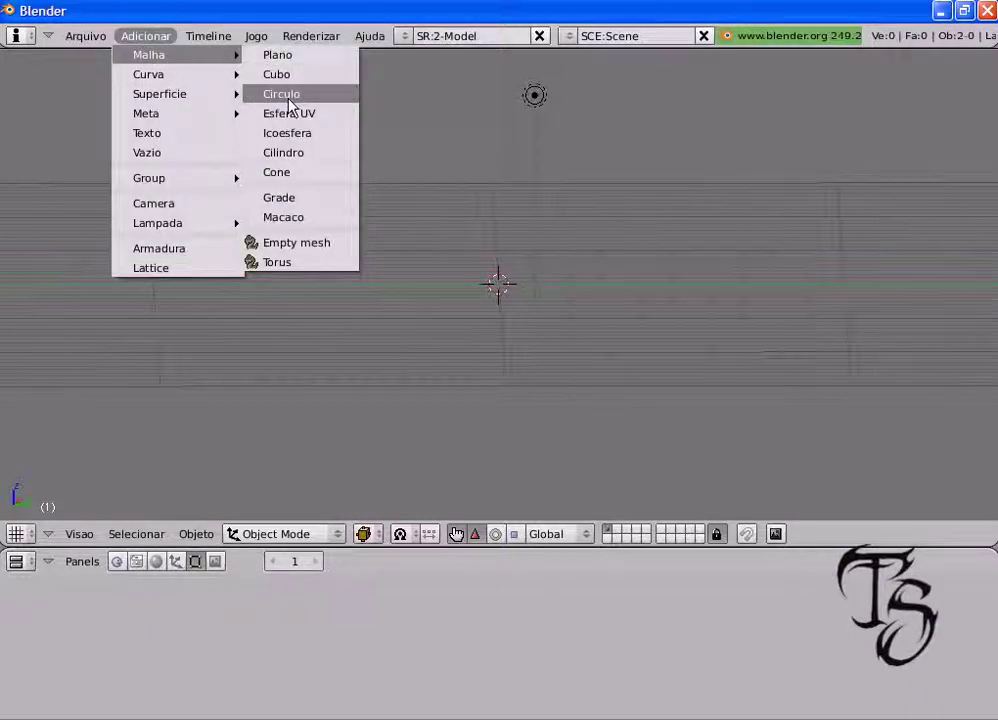
pyautogui.click(286, 94)
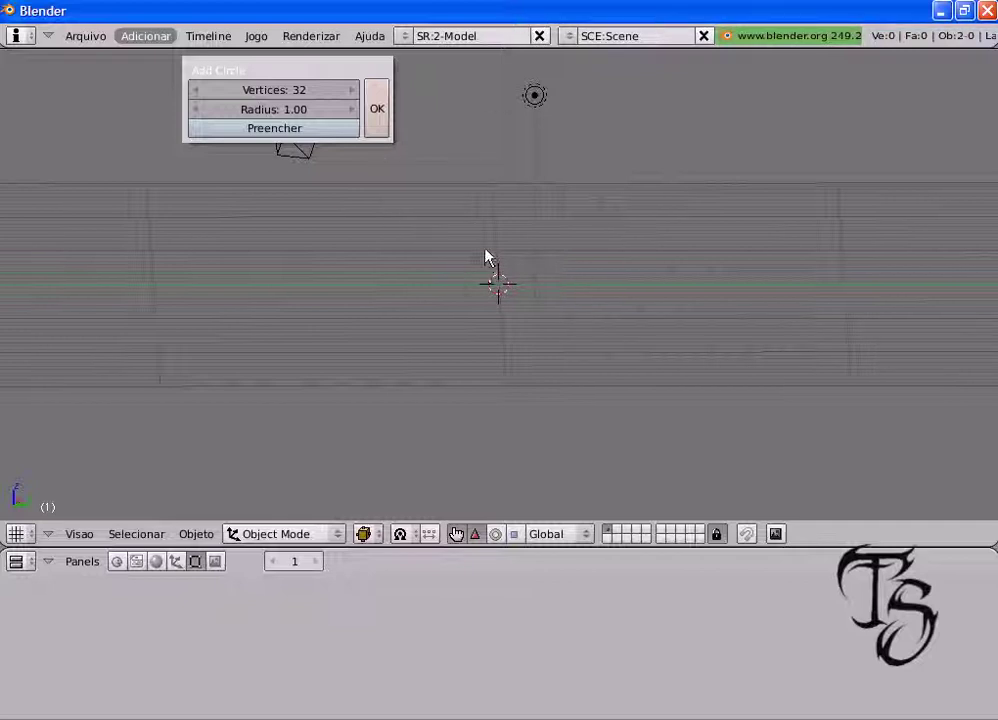
pyautogui.press('Escape')
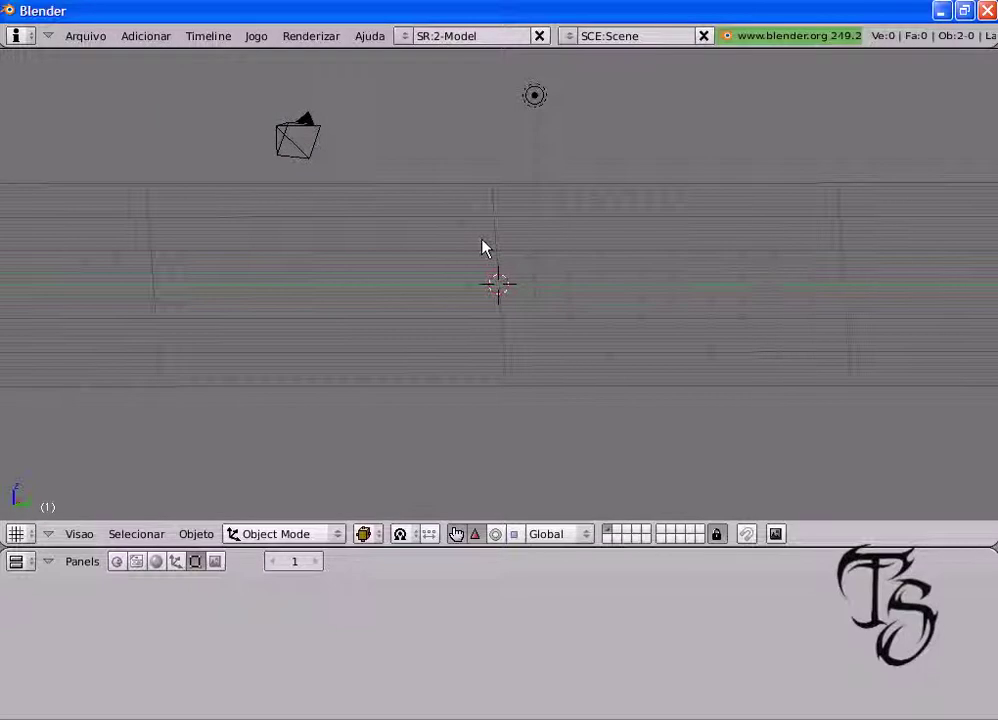
pyautogui.press('space')
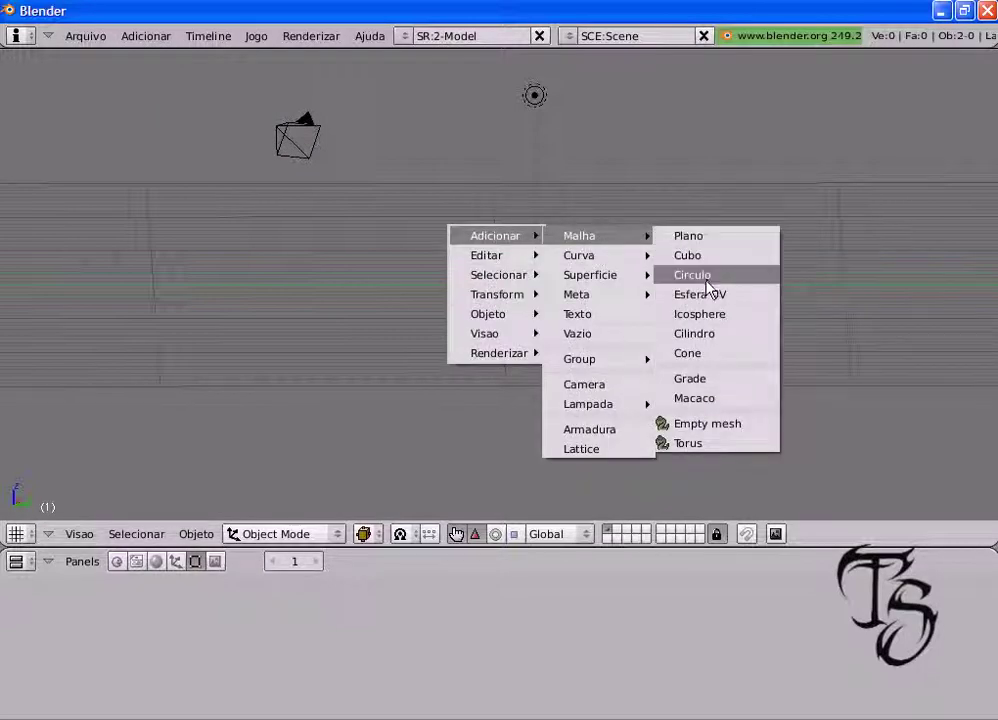
pyautogui.click(712, 276)
pyautogui.click(678, 283)
pyautogui.write('64')
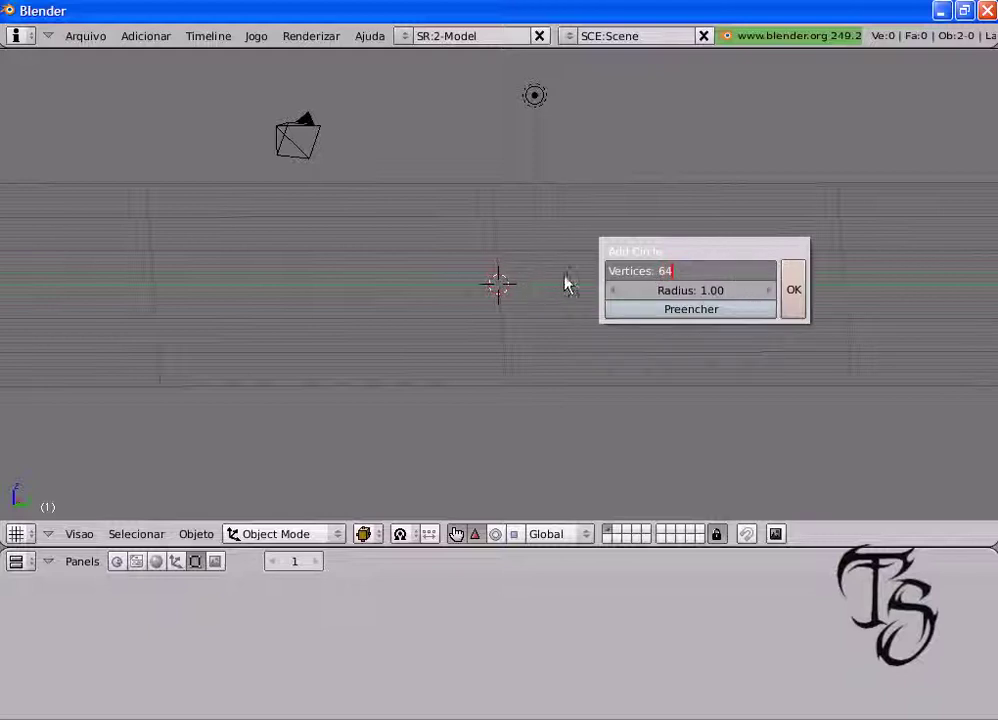
pyautogui.press('Return')
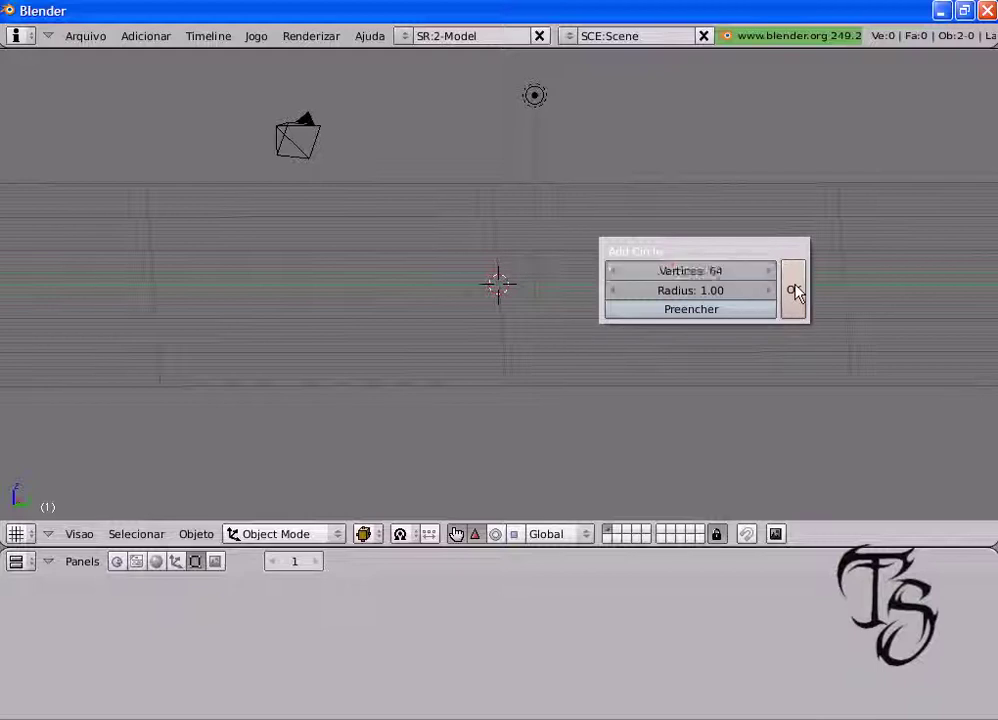
pyautogui.click(794, 291)
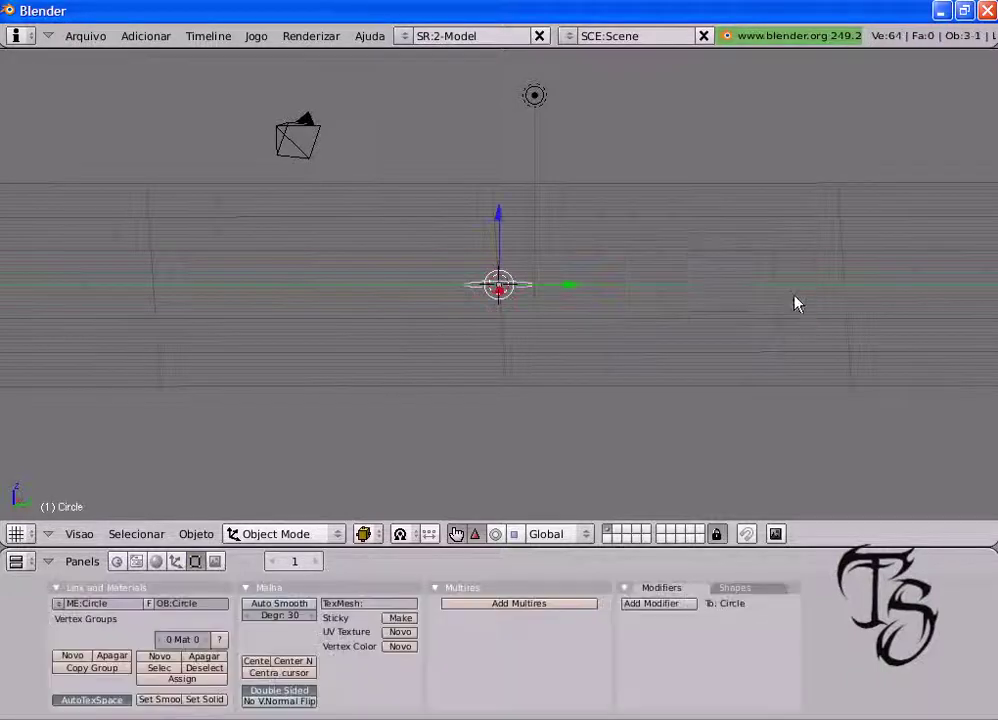
pyautogui.scroll(4, 573, 306)
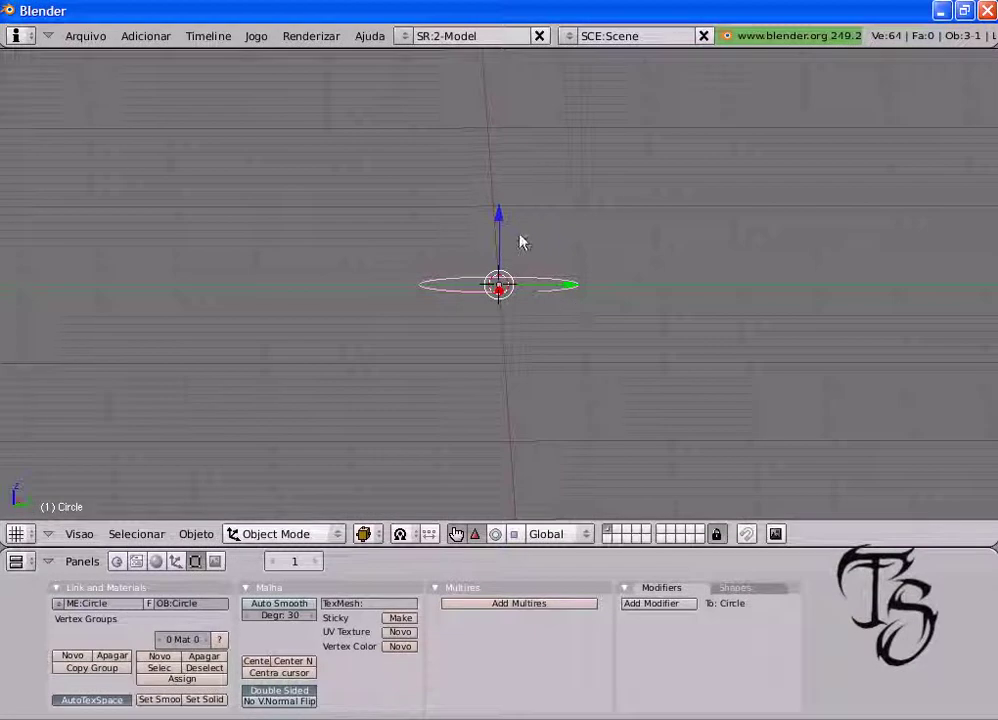
pyautogui.moveTo(499, 216); pyautogui.dragTo(499, 188)
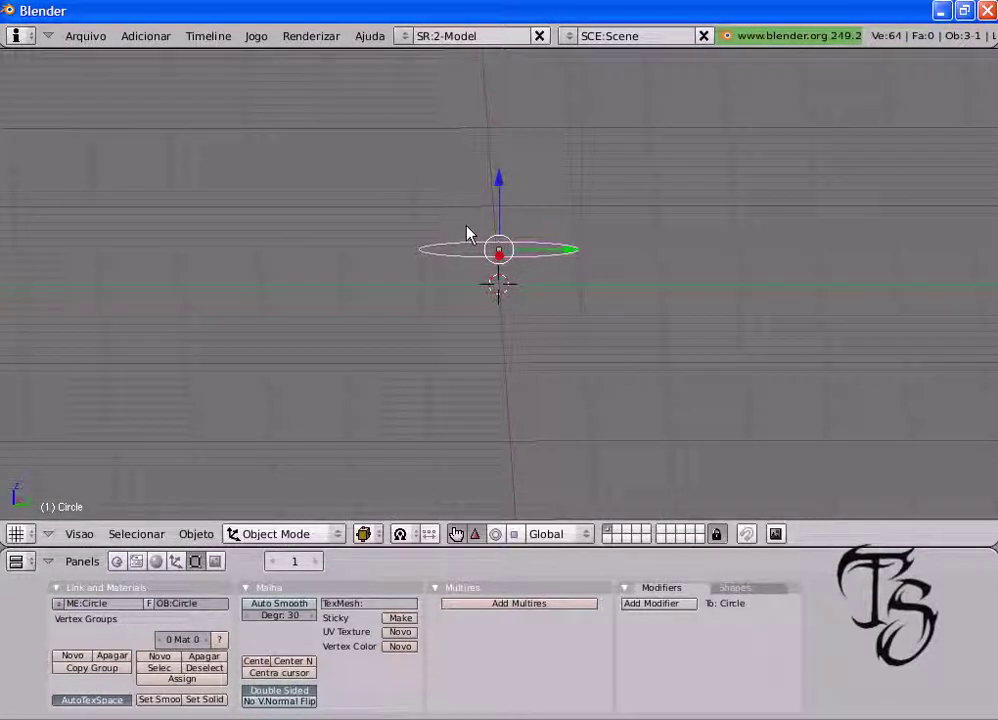
pyautogui.press('Tab')
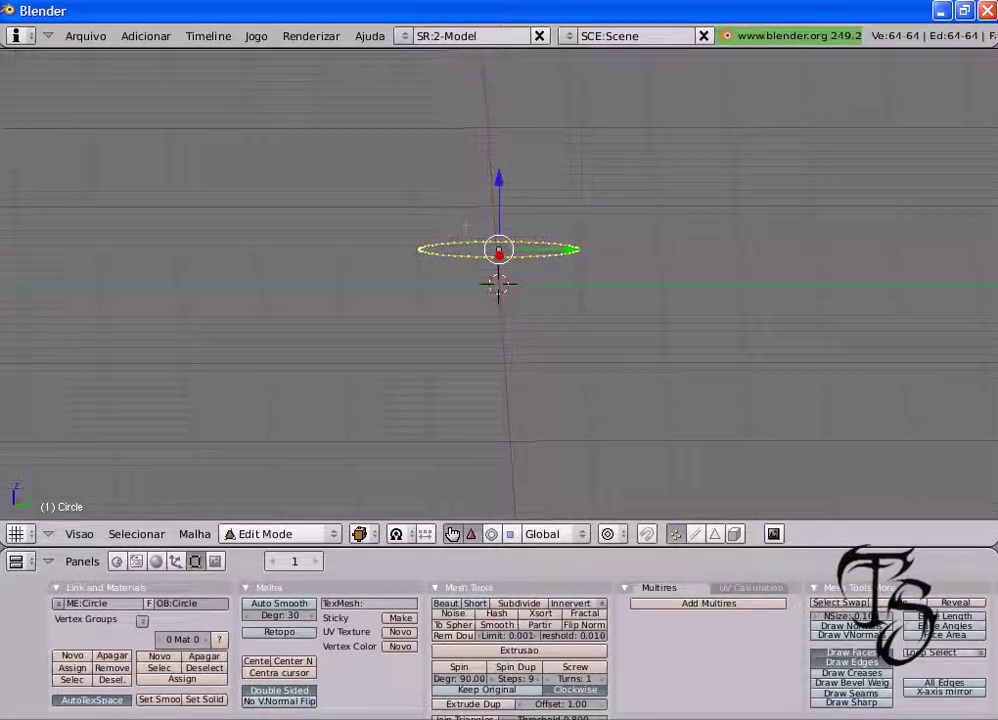
pyautogui.moveTo(465, 227); pyautogui.dragTo(567, 339, button='middle')
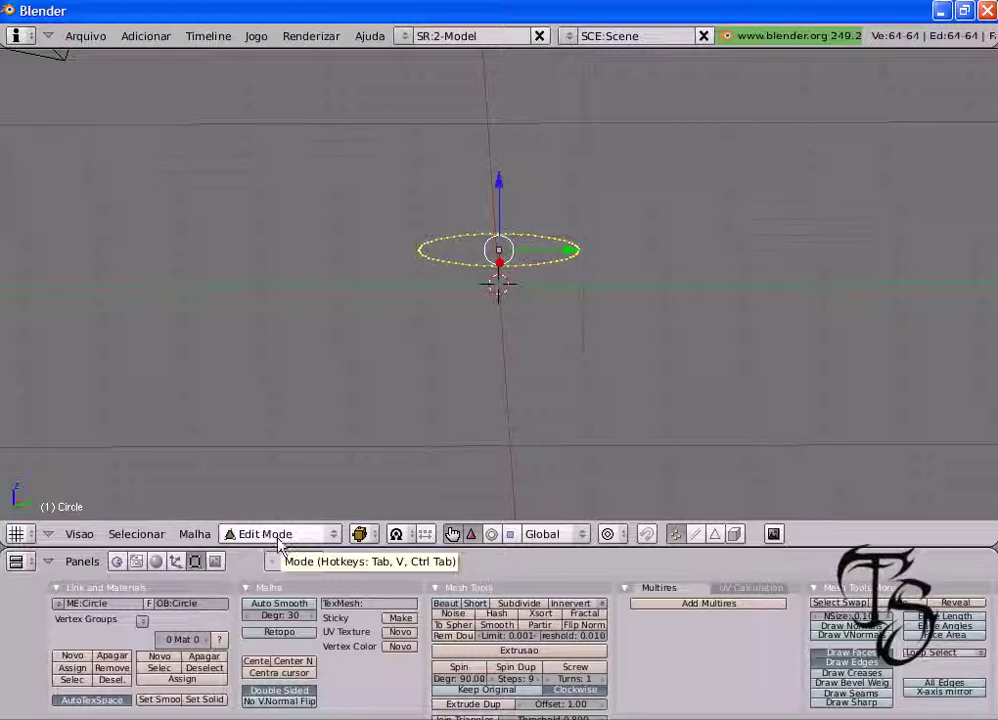
pyautogui.click(320, 536)
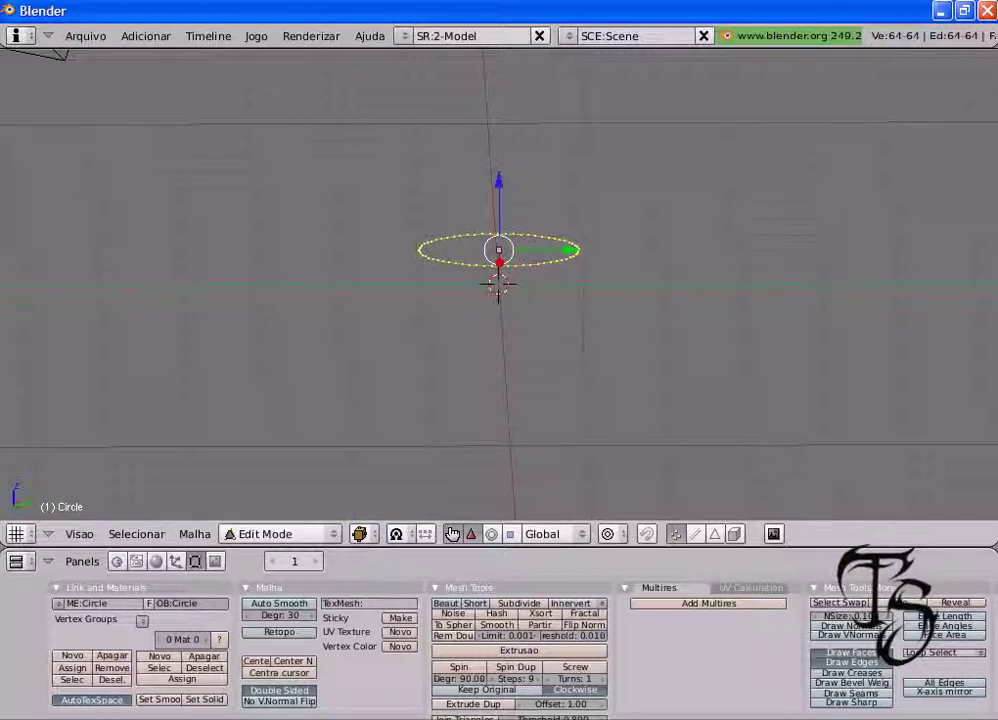
pyautogui.moveTo(500, 300); pyautogui.dragTo(500, 360, button='middle')
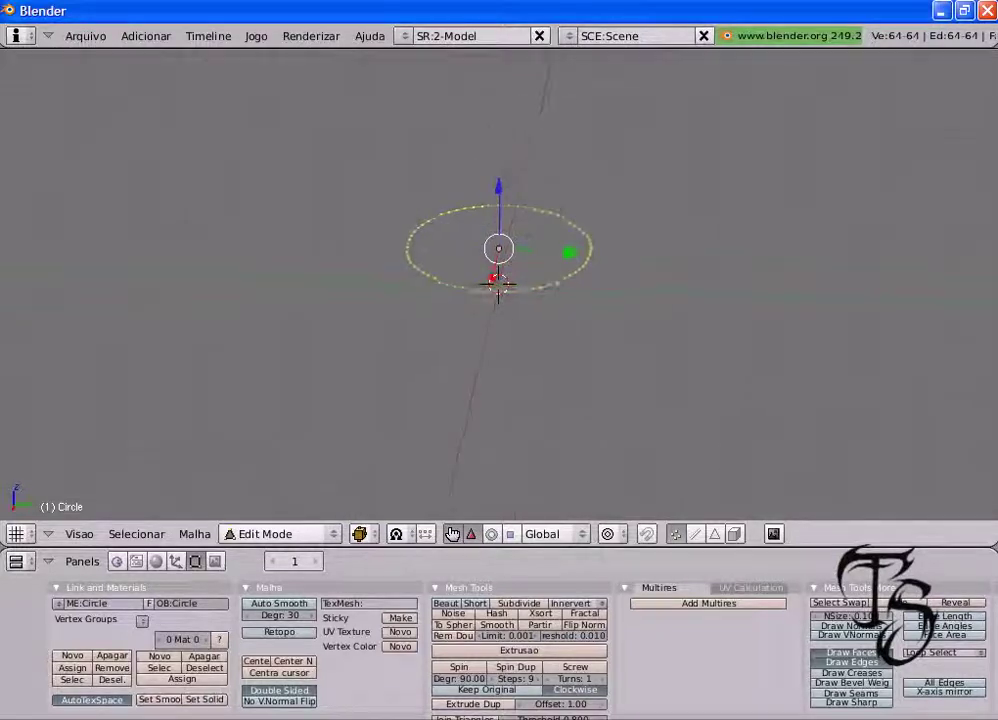
pyautogui.moveTo(500, 300); pyautogui.dragTo(500, 280, button='middle')
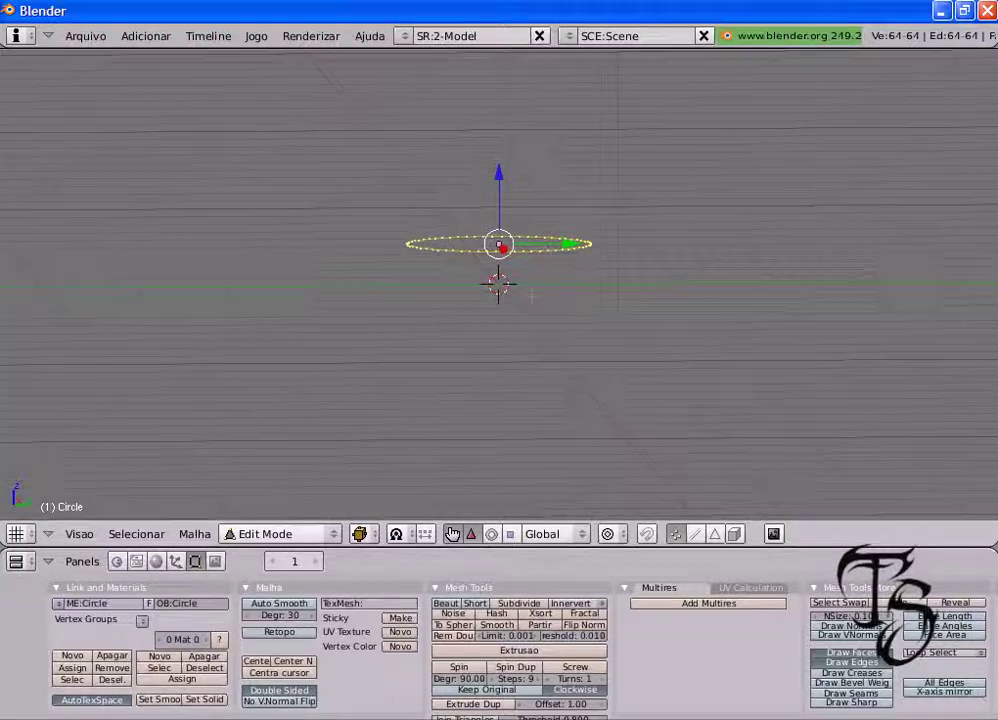
pyautogui.moveTo(500, 300)
pyautogui.mouseDown(button='middle')
pyautogui.moveTo(500, 290)
pyautogui.moveTo(500, 325)
pyautogui.moveTo(520, 300)
pyautogui.mouseUp(button='middle')
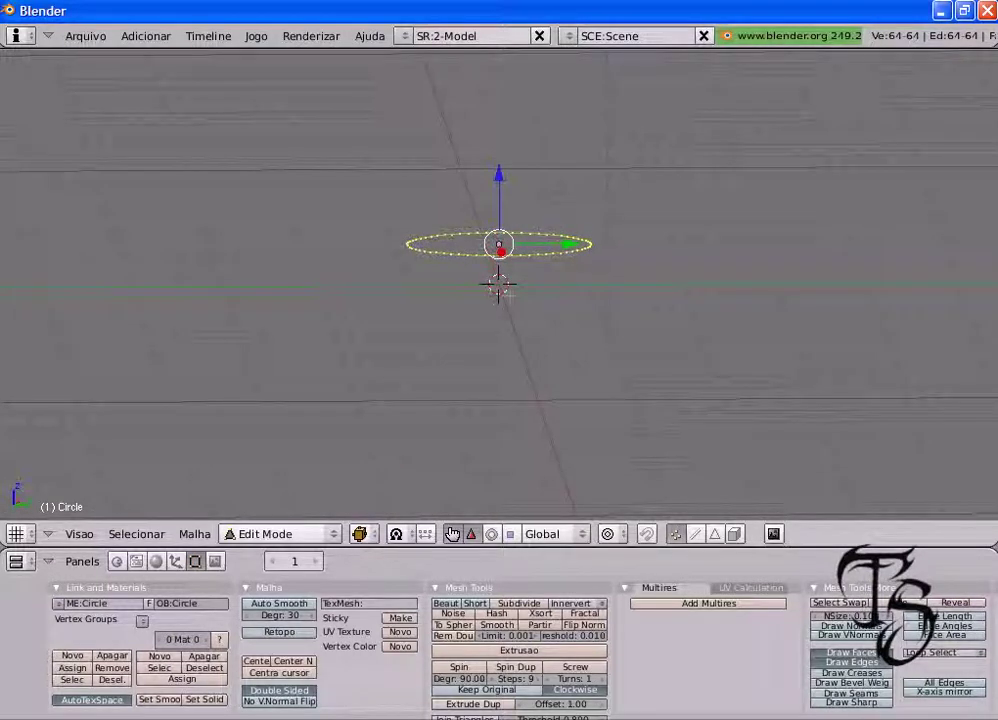
pyautogui.moveTo(500, 300)
pyautogui.mouseDown(button='middle')
pyautogui.moveTo(500, 290)
pyautogui.moveTo(480, 305)
pyautogui.moveTo(480, 245)
pyautogui.mouseUp(button='middle')
pyautogui.moveTo(420, 300)
pyautogui.mouseDown(button='middle')
pyautogui.moveTo(399, 302)
pyautogui.moveTo(418, 282)
pyautogui.mouseUp(button='middle')
pyautogui.moveTo(520, 300)
pyautogui.mouseDown(button='middle')
pyautogui.moveTo(490, 302)
pyautogui.moveTo(471, 321)
pyautogui.mouseUp(button='middle')
pyautogui.scroll(2, 471, 321)
pyautogui.scroll(1, 748, 320)
pyautogui.scroll(1, 748, 320)
pyautogui.scroll(1, 748, 320)
pyautogui.scroll(1, 748, 320)
pyautogui.scroll(-1, 748, 320)
pyautogui.scroll(-1, 748, 320)
pyautogui.scroll(-1, 748, 320)
pyautogui.scroll(-1, 748, 320)
pyautogui.scroll(4, 748, 320)
pyautogui.moveTo(748, 320); pyautogui.dragTo(748, 295, button='middle')
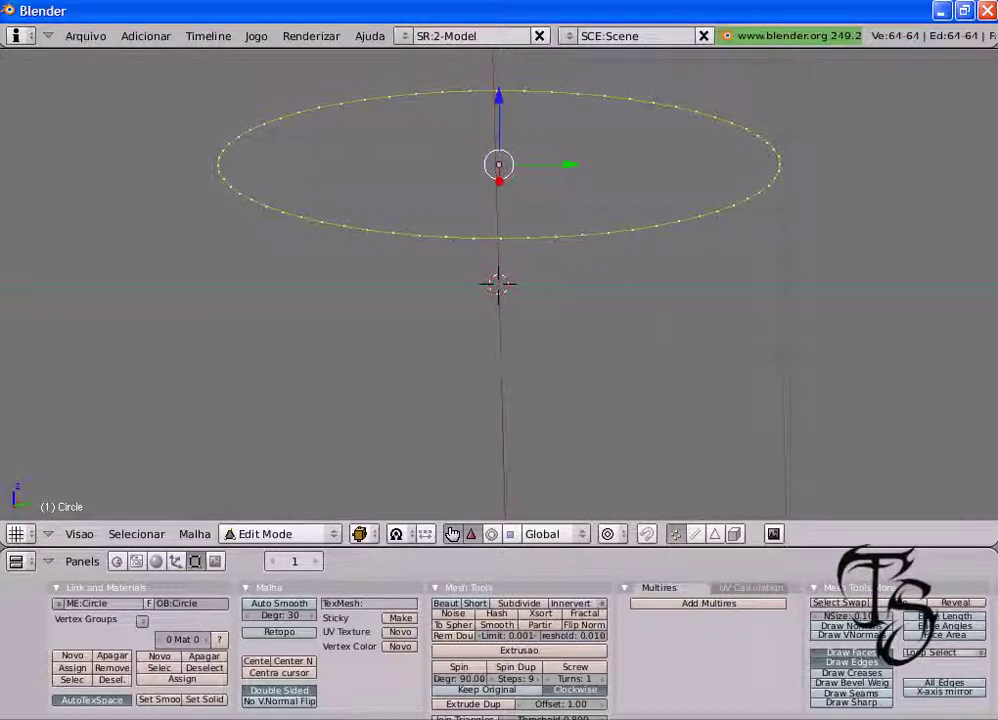
# - Extrude only the circle's edges along Z into a cylindrical wall
pyautogui.press('e')
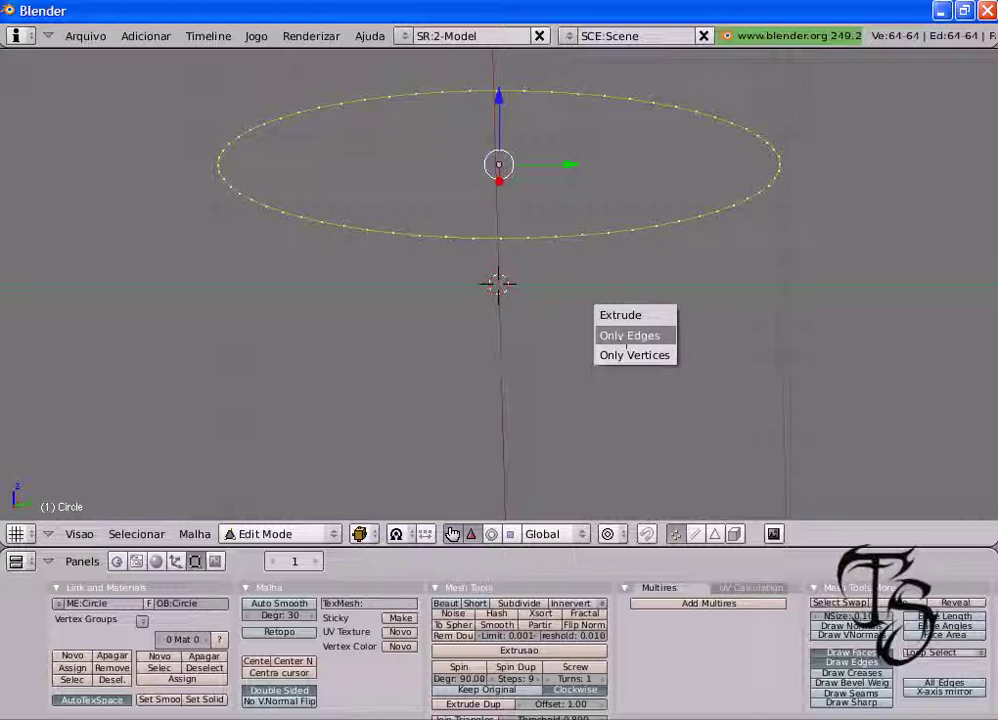
pyautogui.click(627, 337)
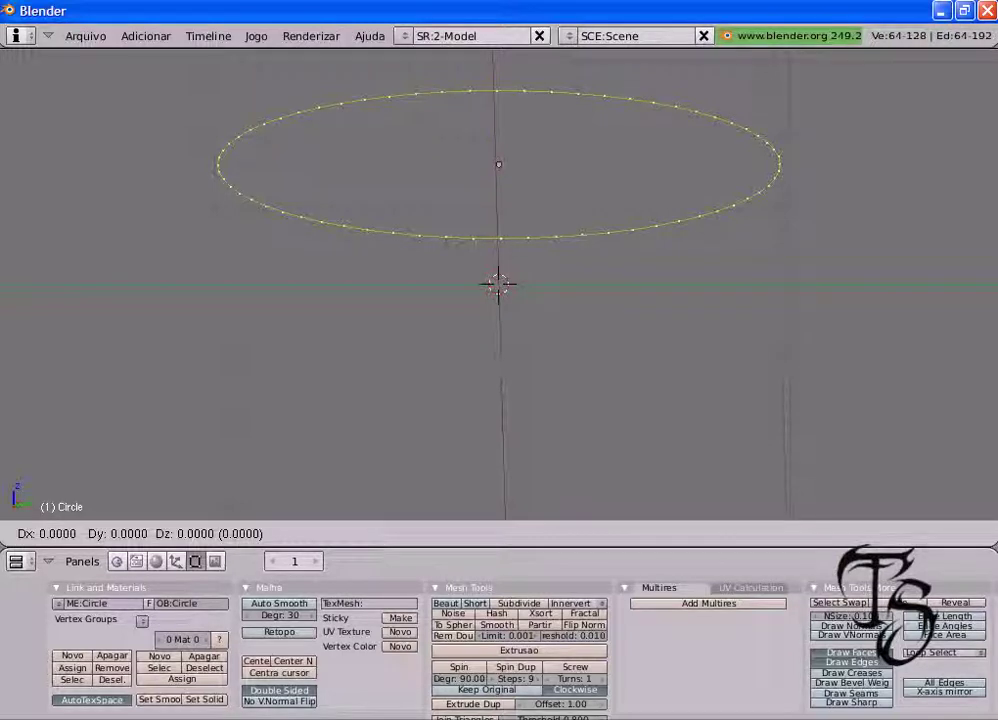
pyautogui.press('z')
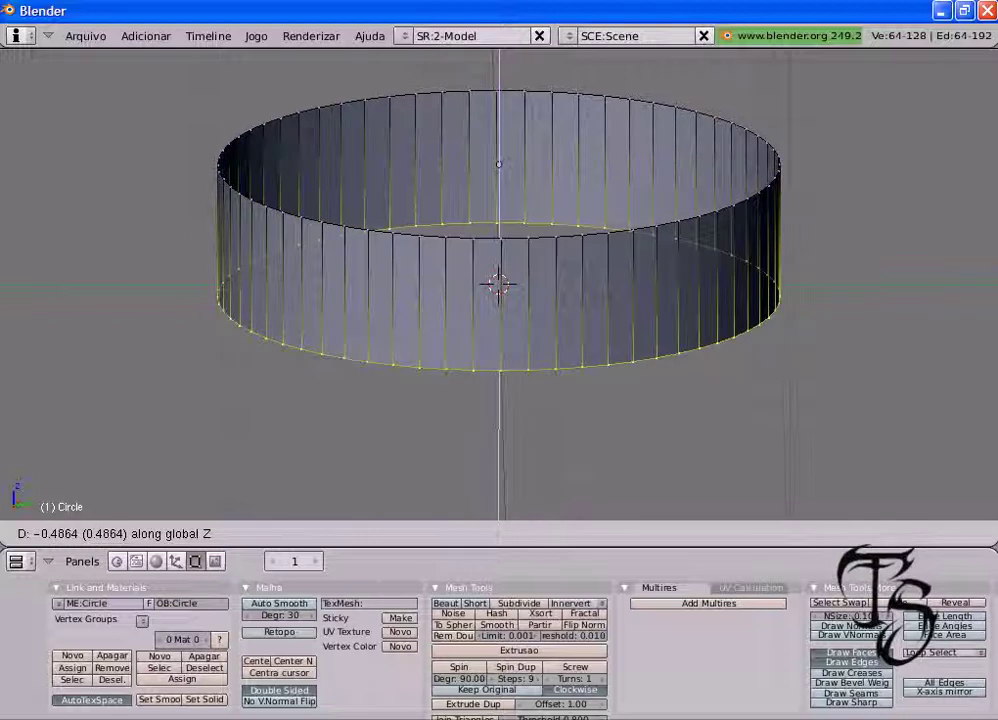
pyautogui.press('Return')
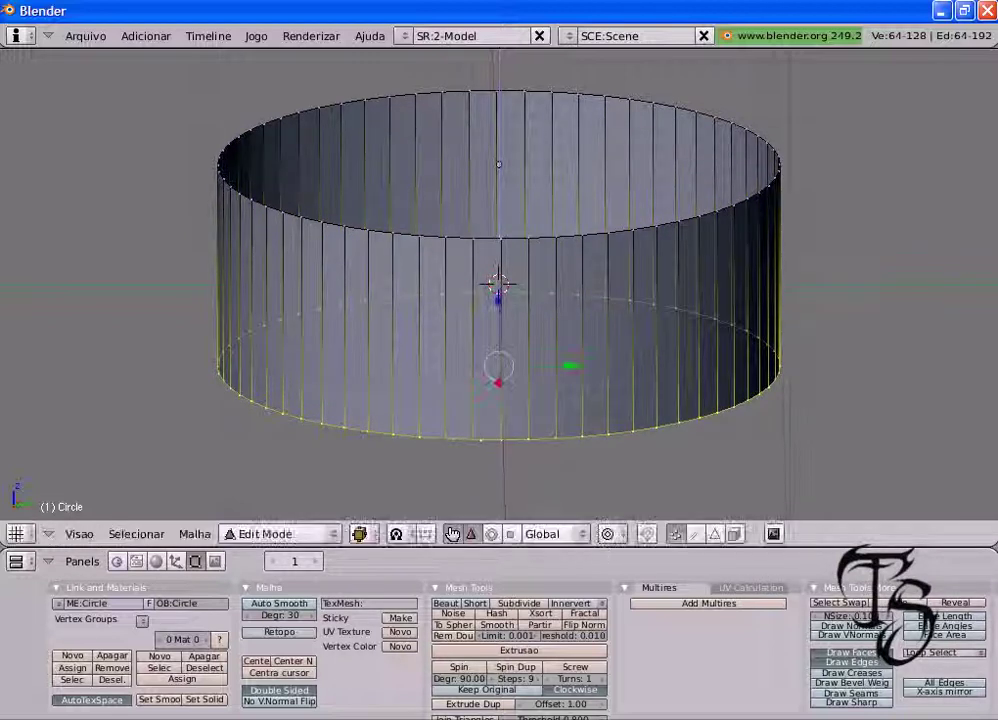
pyautogui.scroll(-4, 499, 280)
pyautogui.scroll(-1, 499, 280)
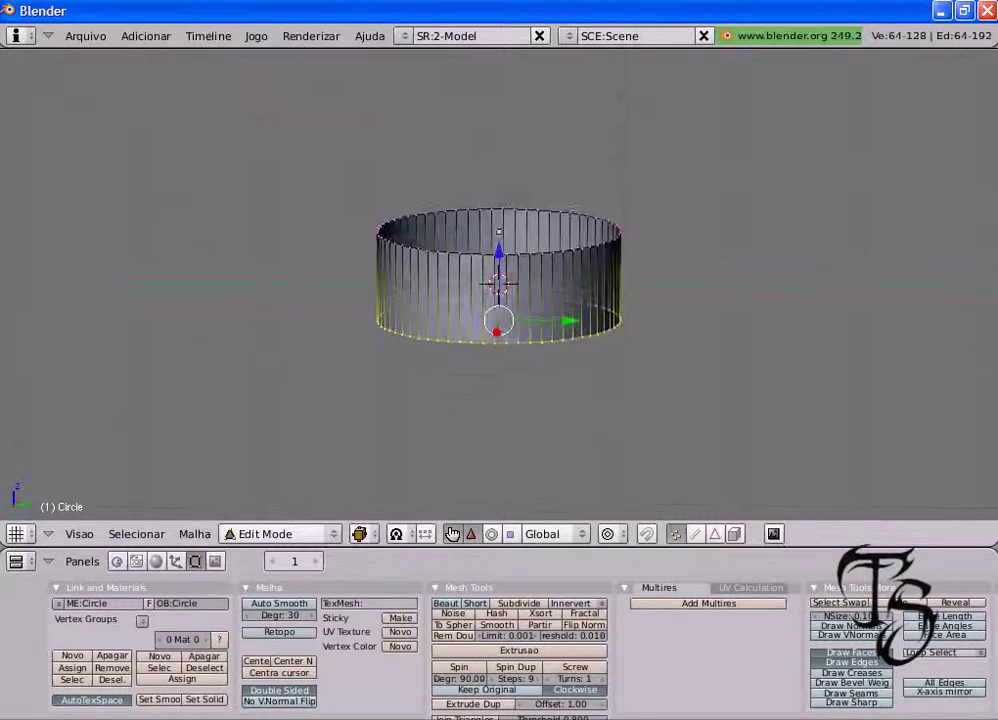
# - Lower the bottom ring further to make the cylinder wall taller (128 vertices)
pyautogui.moveTo(499, 283); pyautogui.dragTo(528, 264, button='middle')
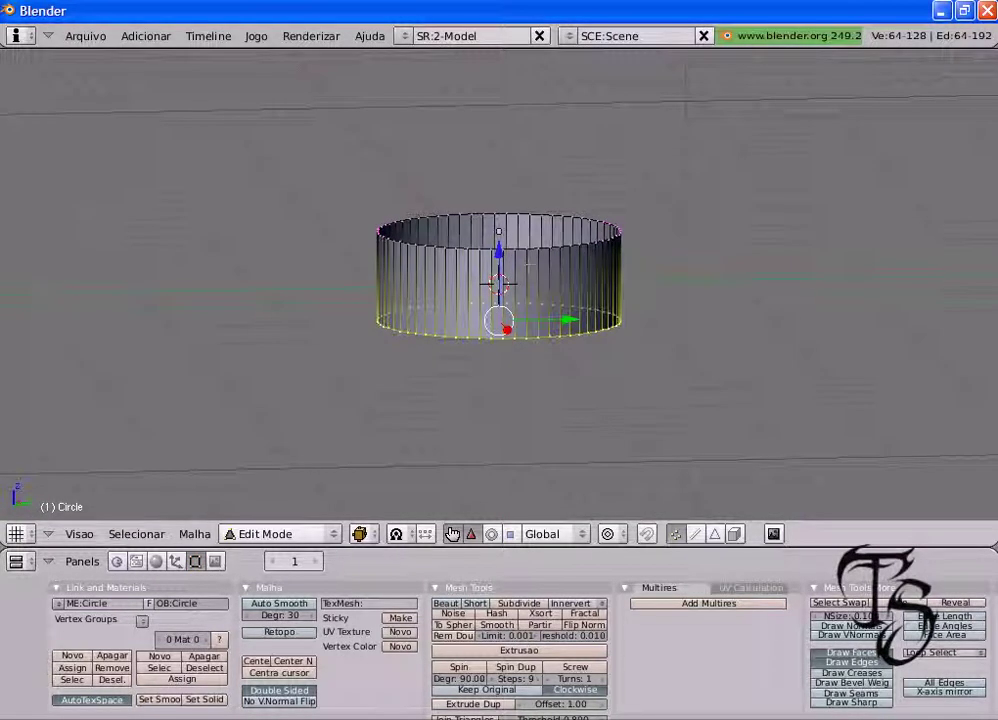
pyautogui.press('e')
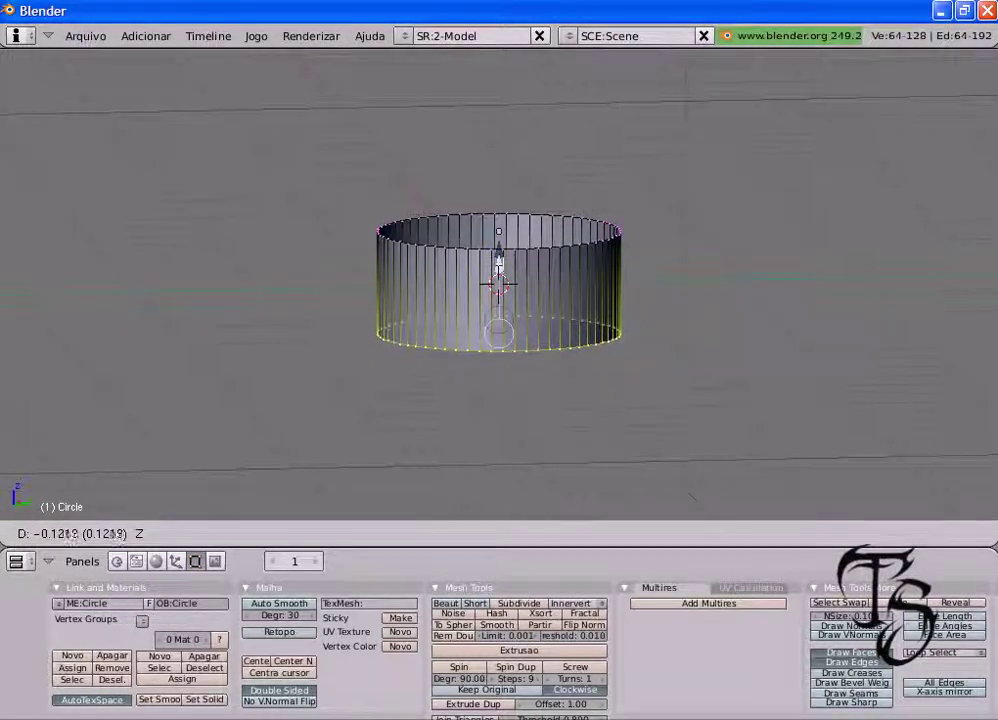
pyautogui.click(499, 262)
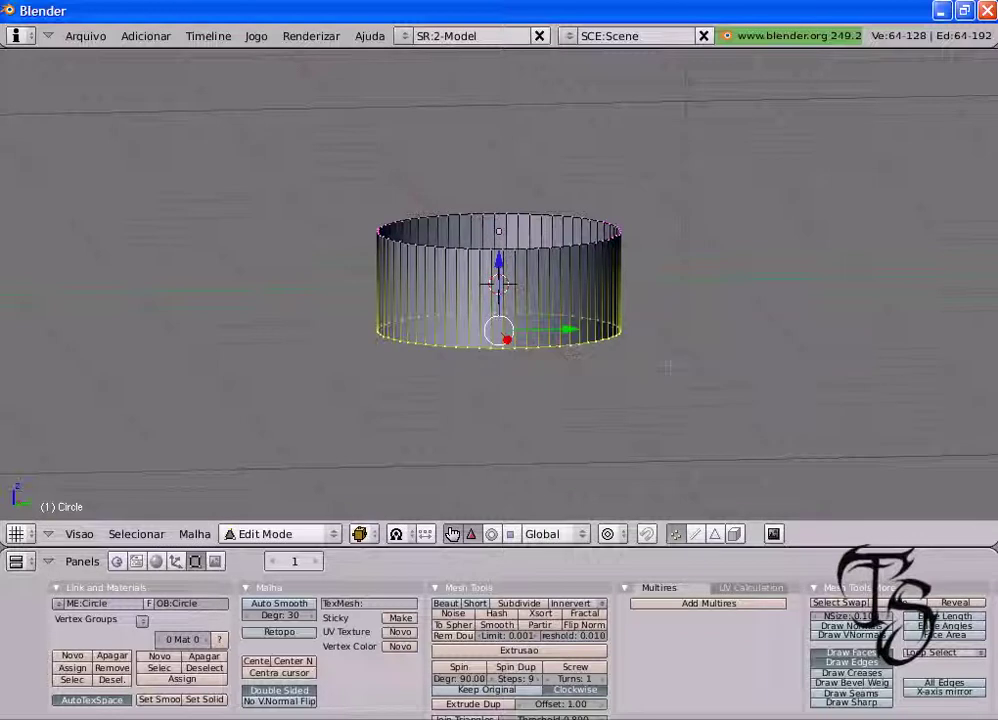
pyautogui.scroll(2, 666, 368)
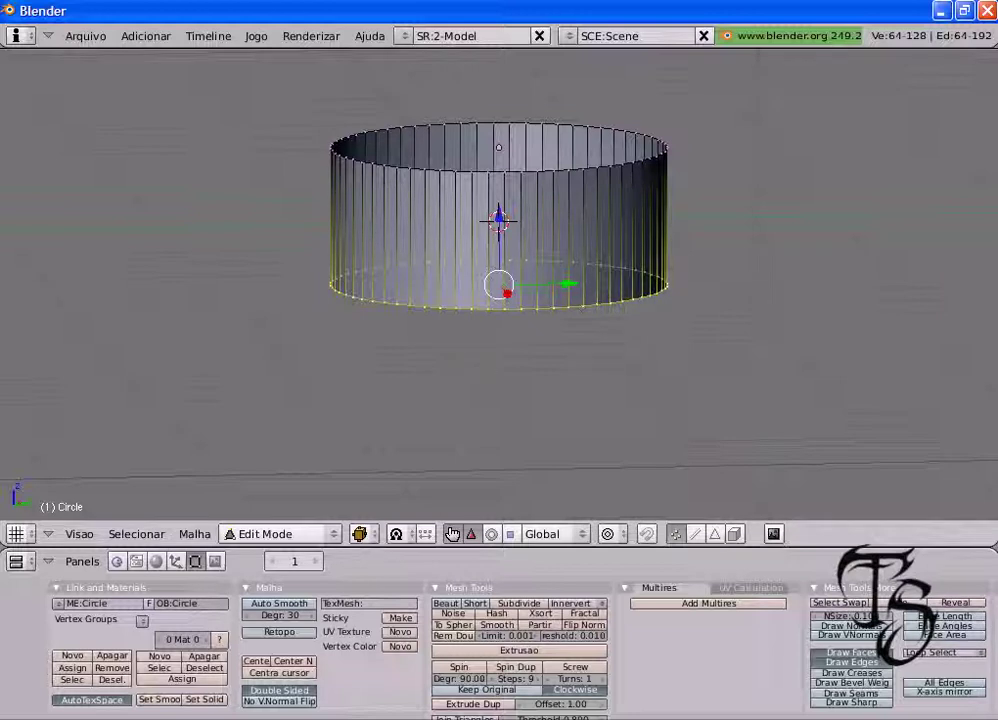
# - Extrude the bottom rim's edges down along Z into a second band (192 vertices, 320 edges)
pyautogui.press('e')
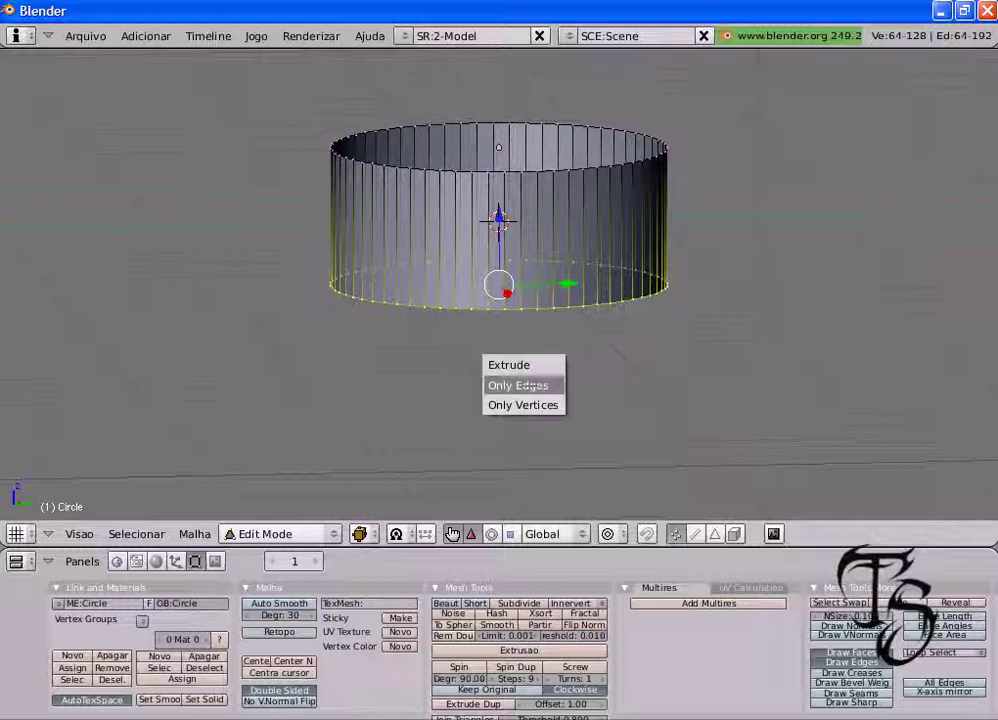
pyautogui.click(531, 386)
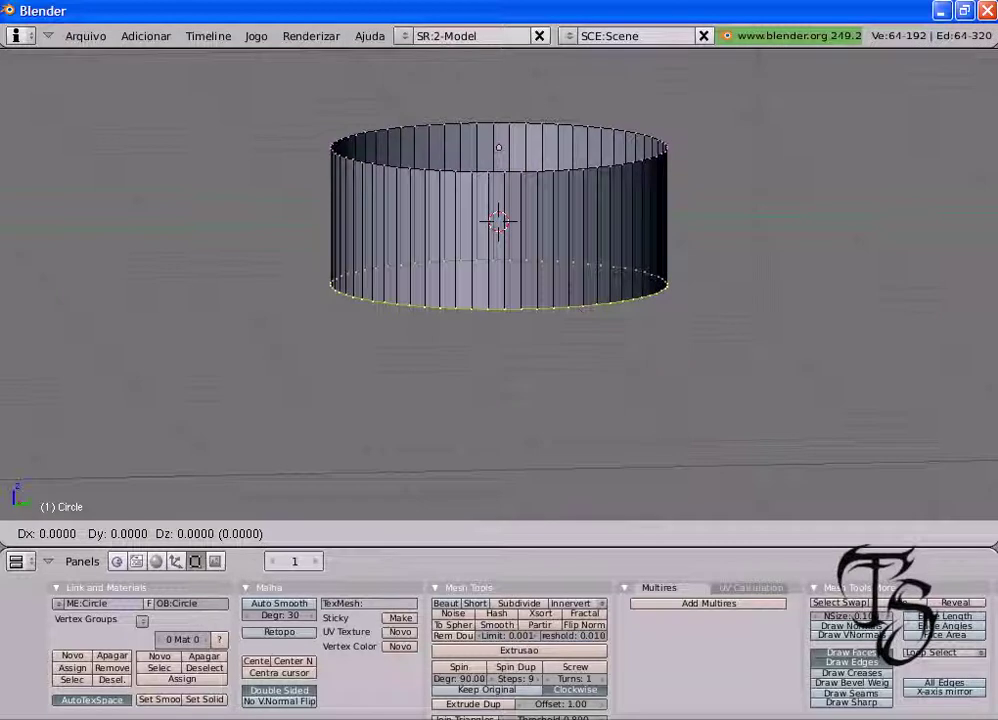
pyautogui.press('z')
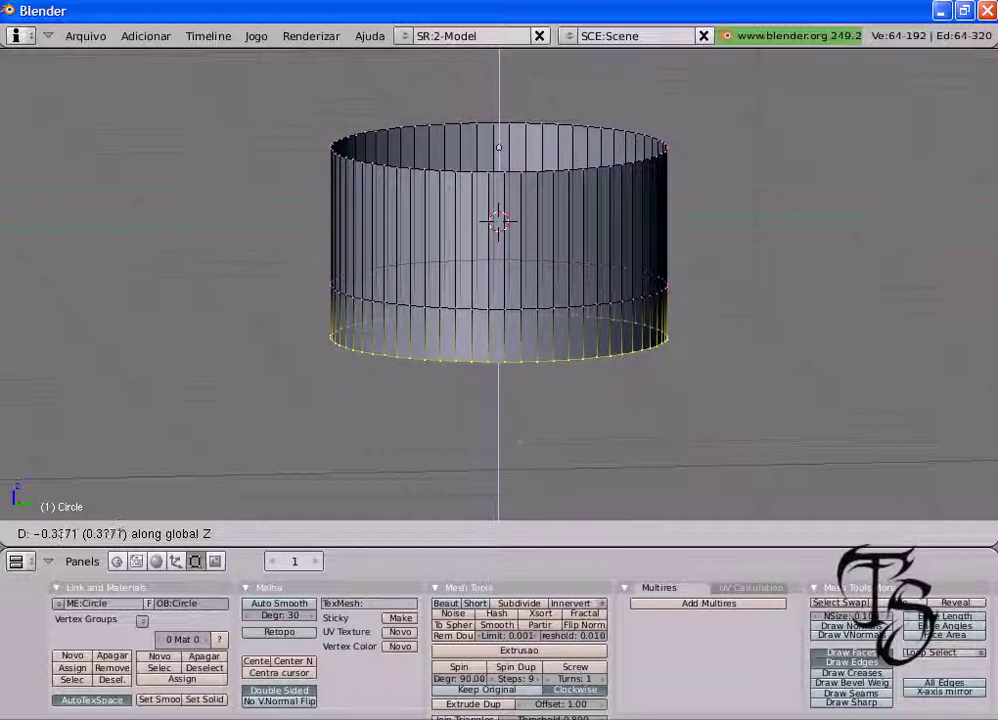
pyautogui.press('Return')
pyautogui.moveTo(519, 219)
pyautogui.mouseDown(button='middle')
pyautogui.moveTo(497, 219)
pyautogui.moveTo(478, 433)
pyautogui.mouseUp(button='middle')
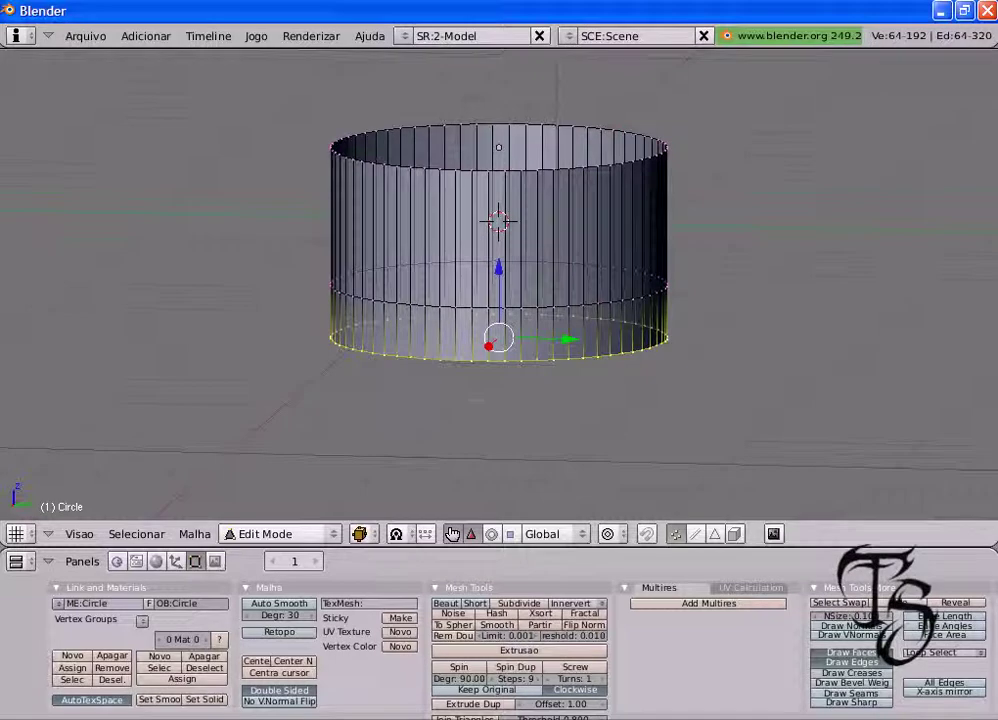
pyautogui.scroll(-3, 477, 434)
pyautogui.scroll(-1, 499, 265)
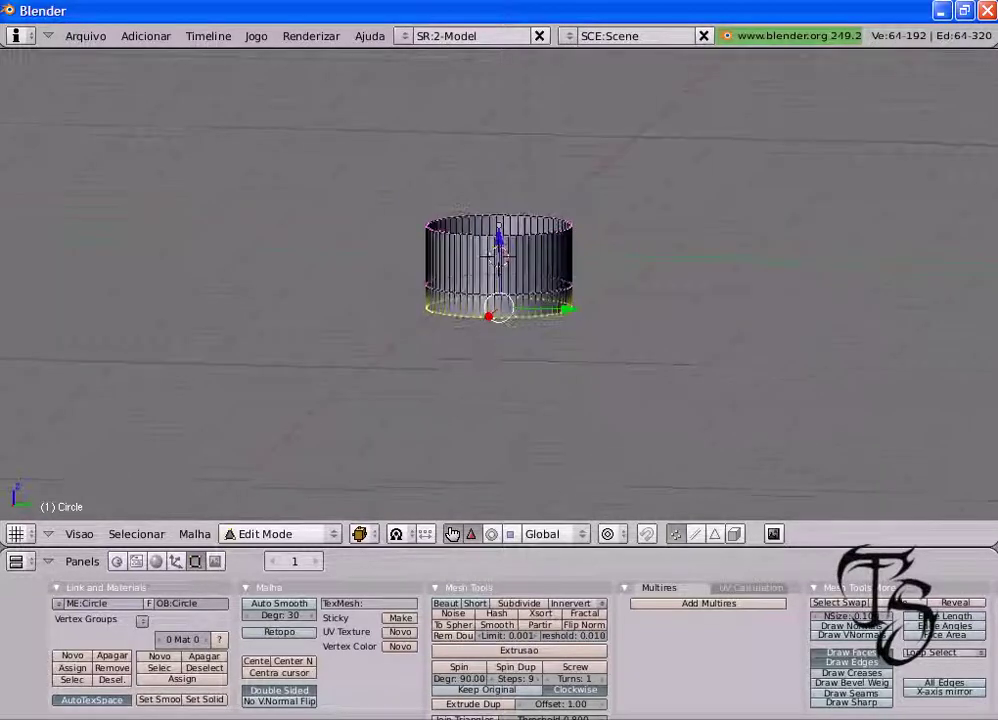
# - Begin scaling the new bottom ring inward toward about 0.94
pyautogui.moveTo(499, 265); pyautogui.dragTo(490, 265, button='middle')
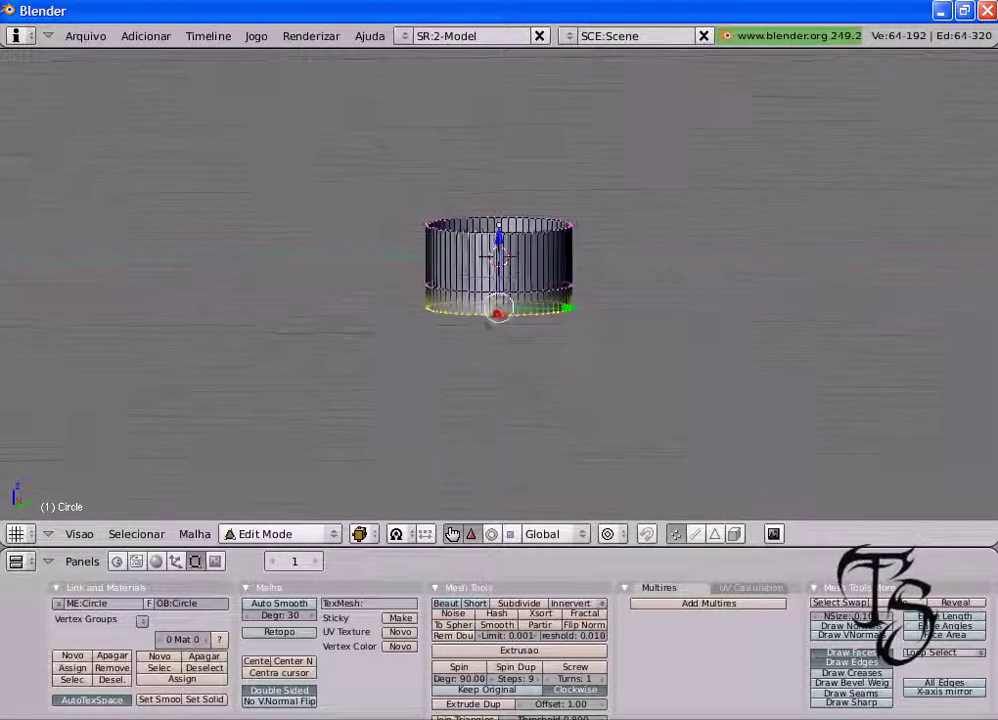
pyautogui.scroll(3, 499, 265)
pyautogui.scroll(1, 499, 265)
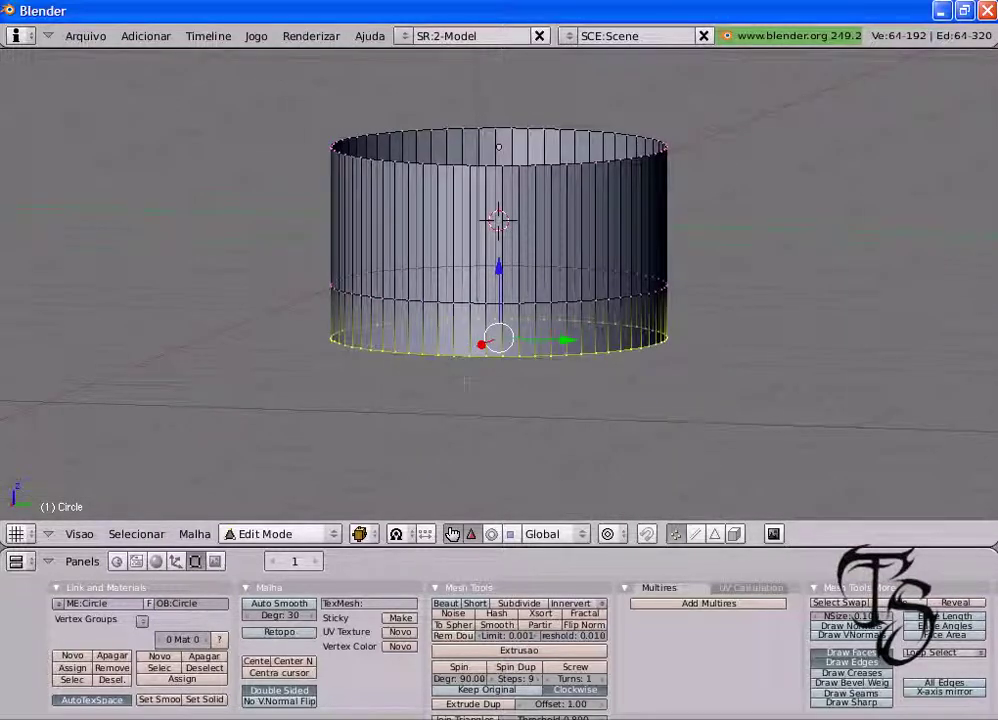
pyautogui.press('s')
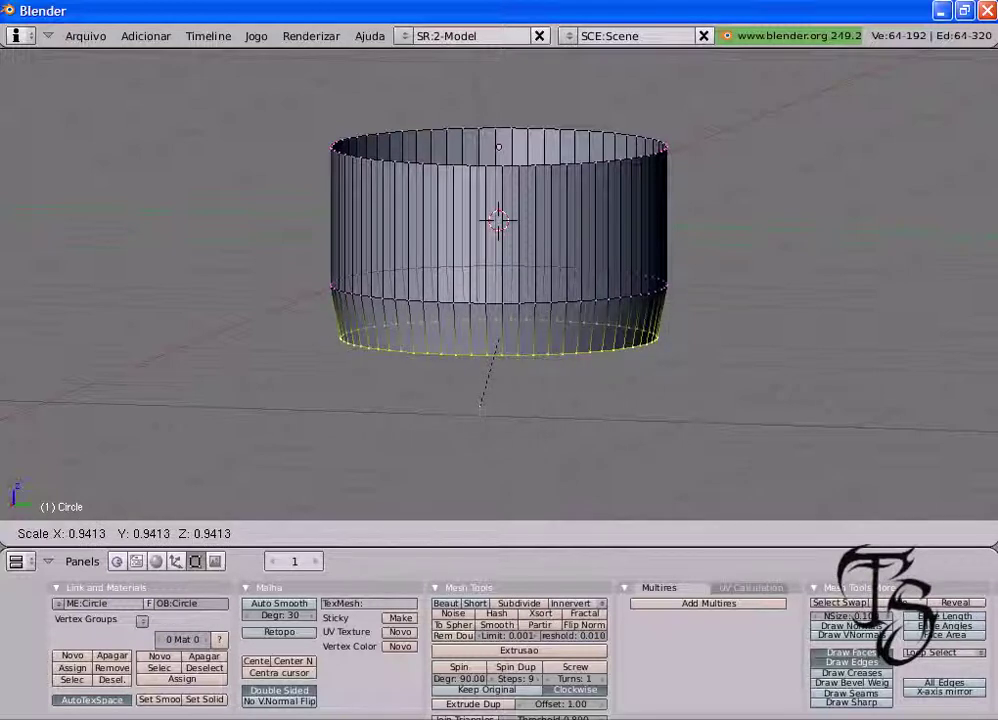
# - Confirm the narrowed ring, then undo both the scaling and the extra band
pyautogui.click(481, 405)
pyautogui.moveTo(481, 405)
pyautogui.mouseDown(button='middle')
pyautogui.moveTo(540, 405)
pyautogui.moveTo(565, 440)
pyautogui.mouseUp(button='middle')
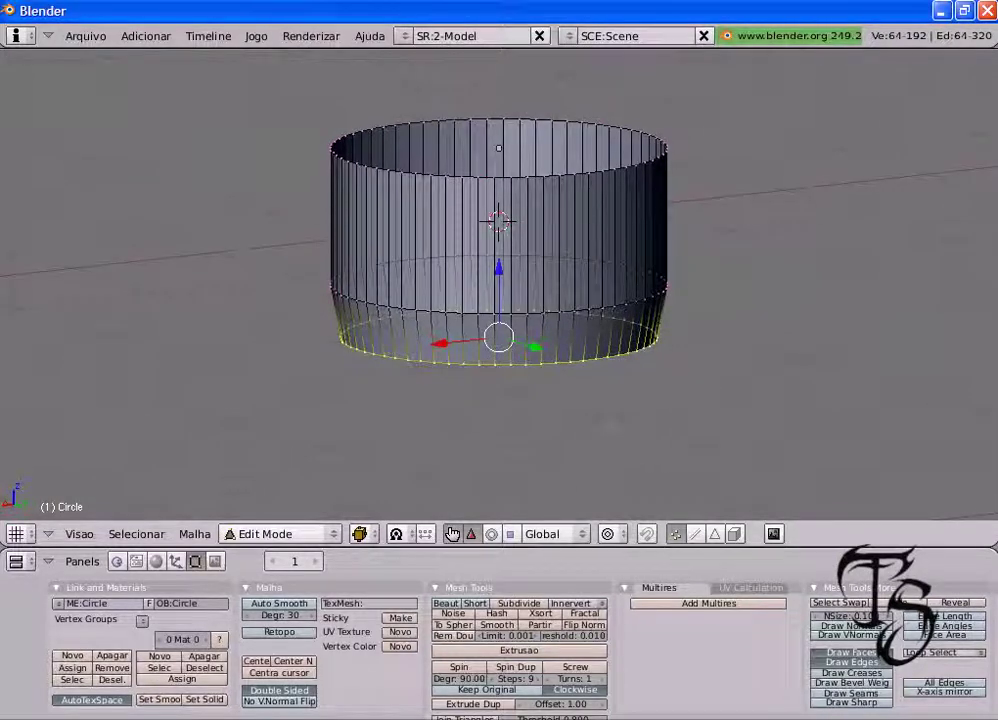
pyautogui.hotkey('ctrl', 'z')
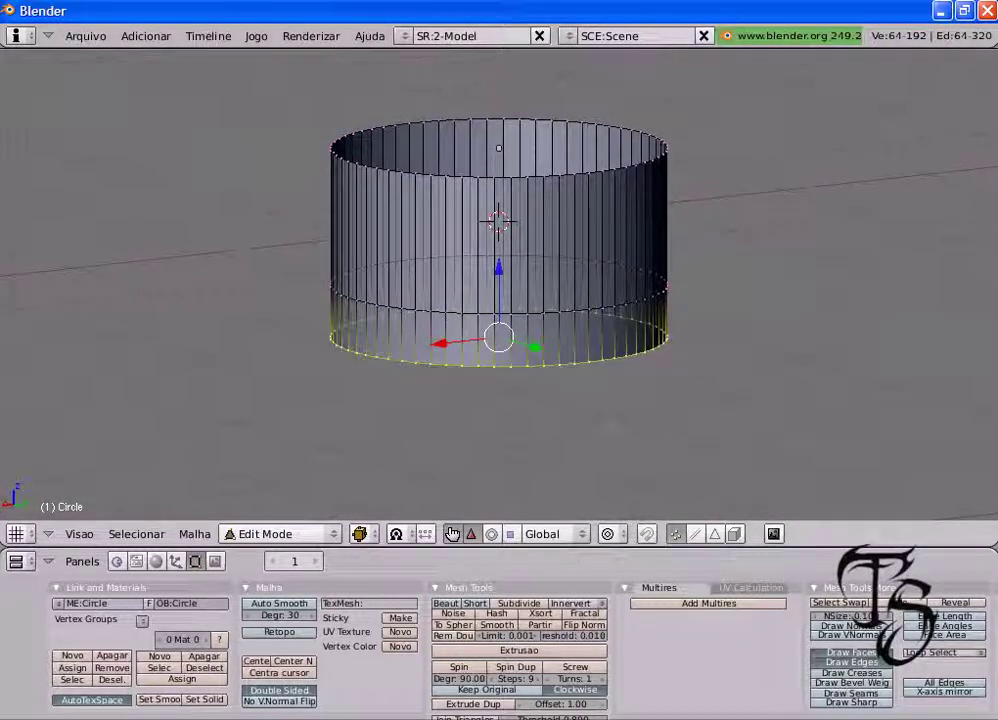
pyautogui.hotkey('ctrl', 'z')
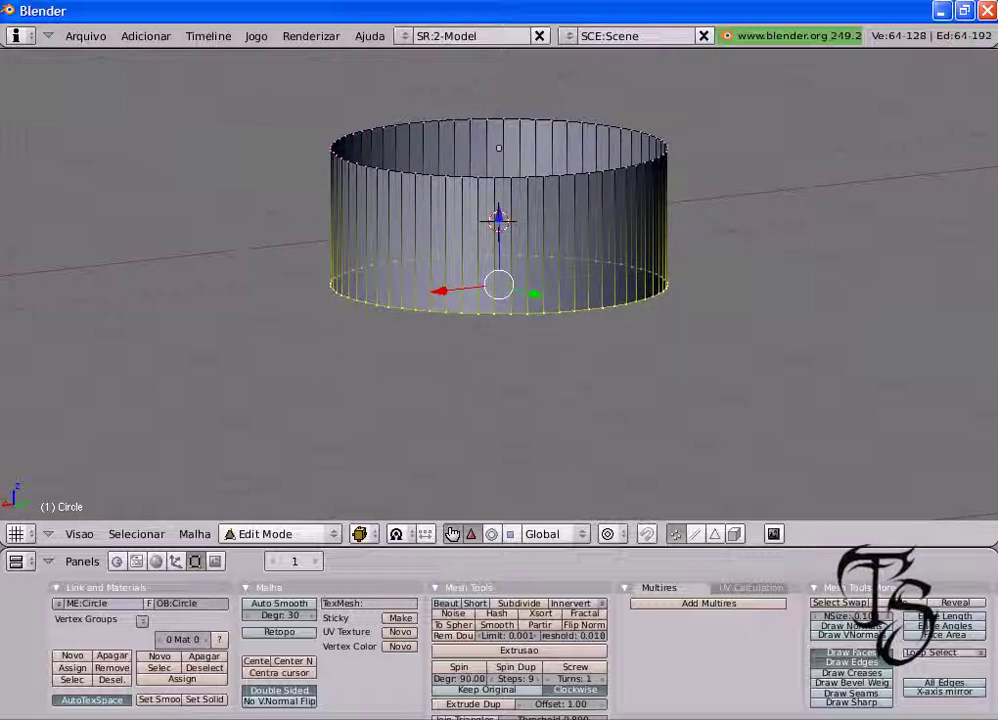
# - Move the cylinder's bottom ring down along Z to lengthen the wall
pyautogui.press('g')
pyautogui.press('z')
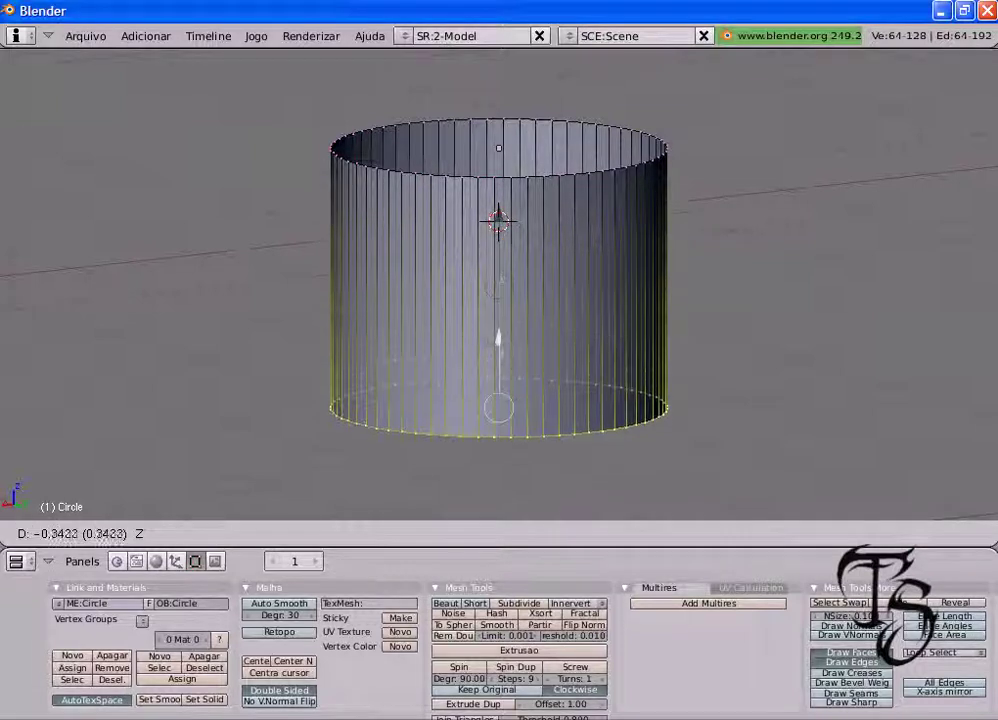
pyautogui.click(498, 360)
pyautogui.keyDown('shift'); pyautogui.scroll(-3, 498, 280); pyautogui.keyUp('shift')
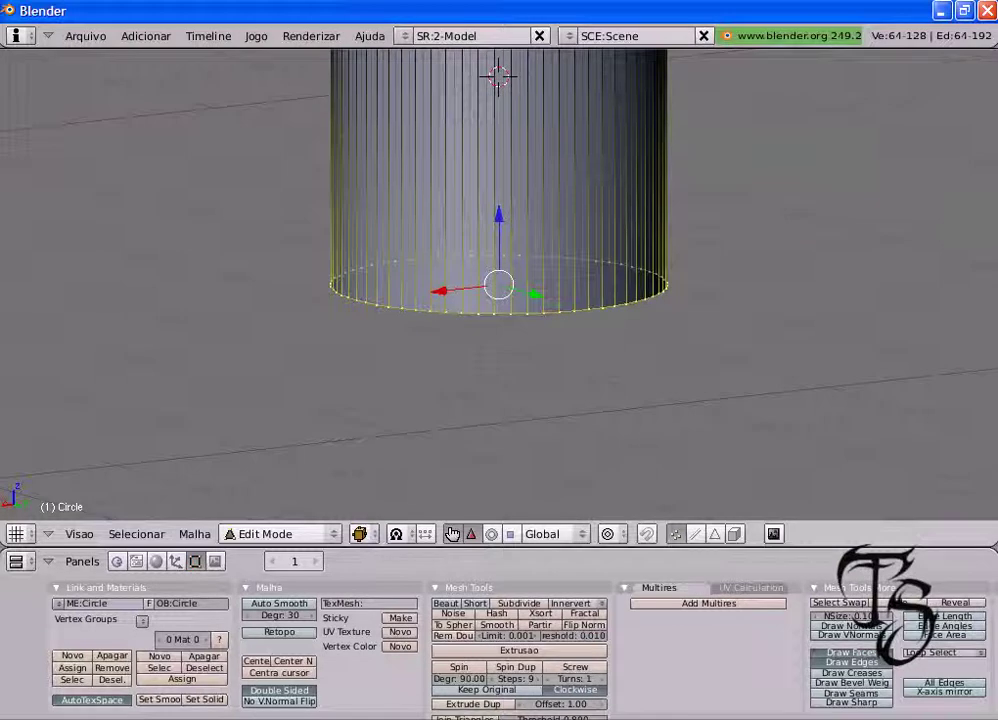
pyautogui.scroll(-3, 498, 280)
pyautogui.moveTo(498, 214); pyautogui.dragTo(498, 205)
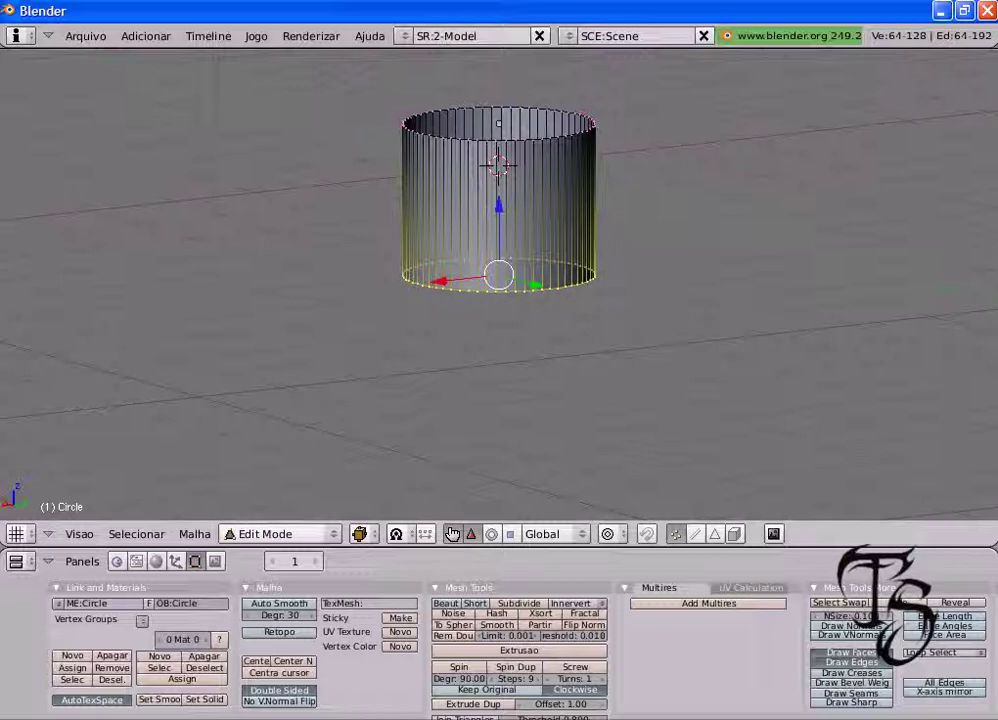
# - Extrude the bottom rim's edges into a new lower band along Z
pyautogui.press('e')
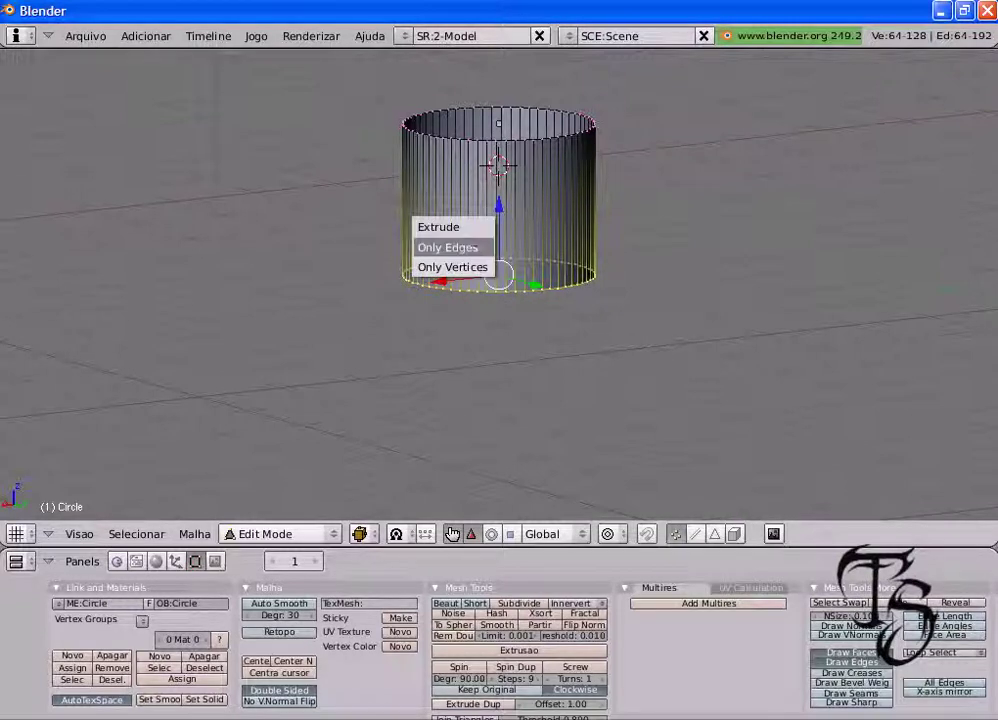
pyautogui.click(475, 247)
pyautogui.press('z')
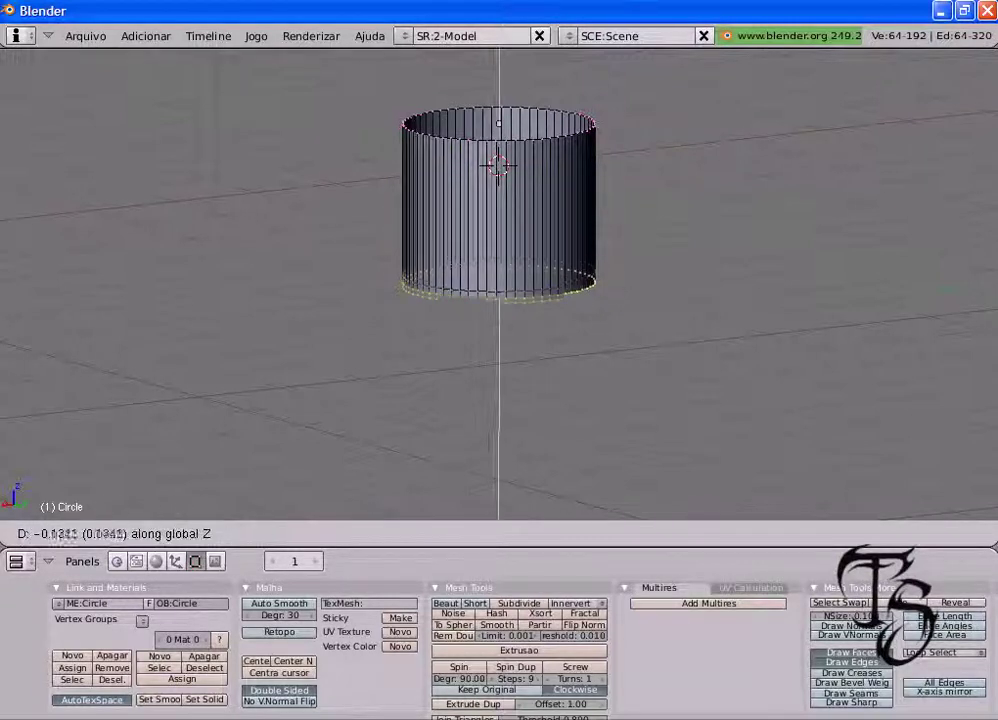
pyautogui.press('Return')
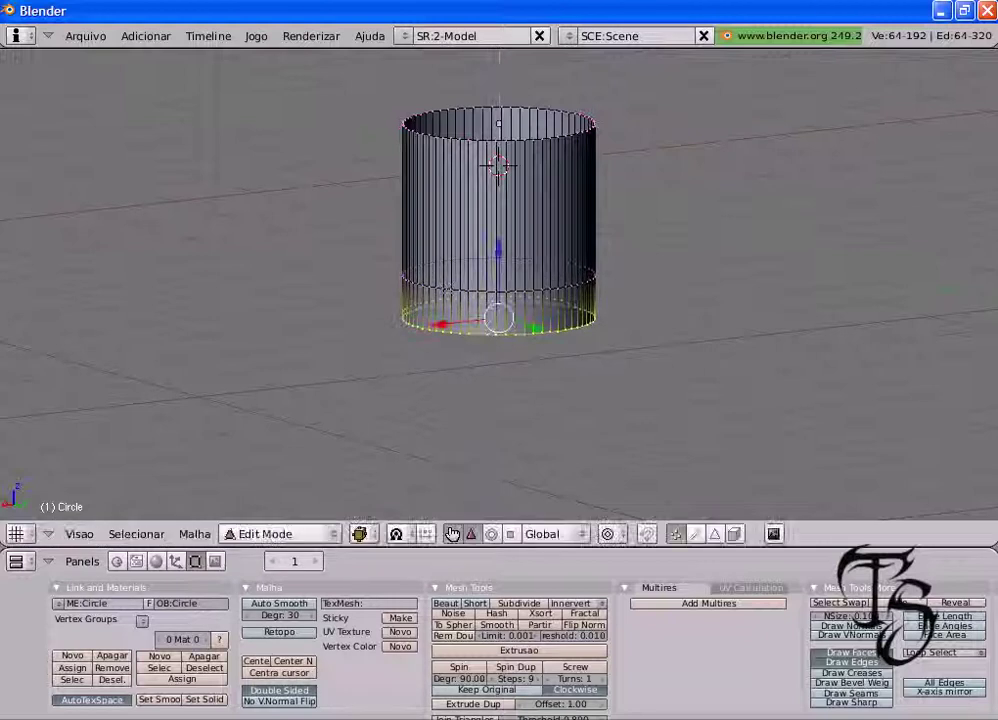
pyautogui.moveTo(380, 160); pyautogui.dragTo(460, 160, button='middle')
pyautogui.scroll(3, 499, 280)
# - In front orthographic view, scale the bottom ring to 0.9169 and raise it about 0.08
pyautogui.press('KP_1')
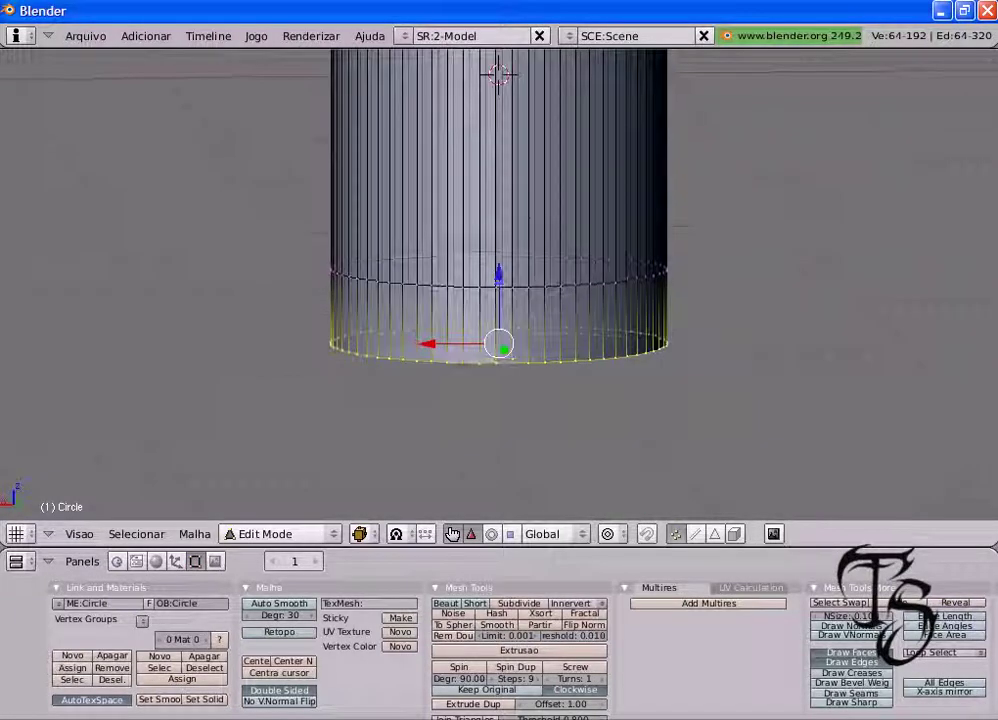
pyautogui.press('KP_5')
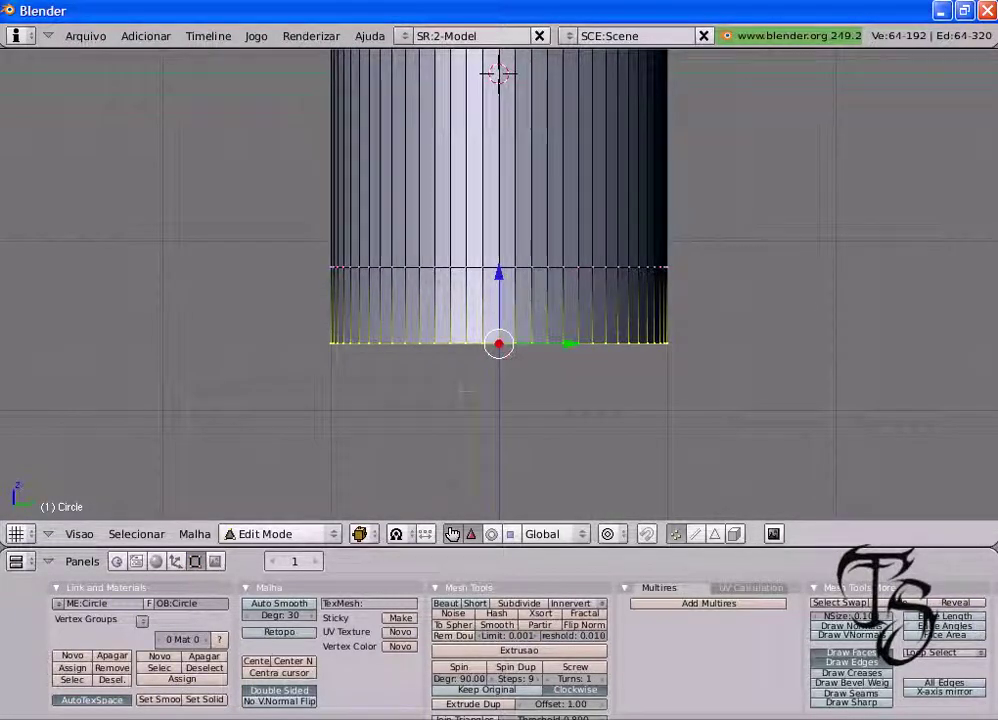
pyautogui.press('s')
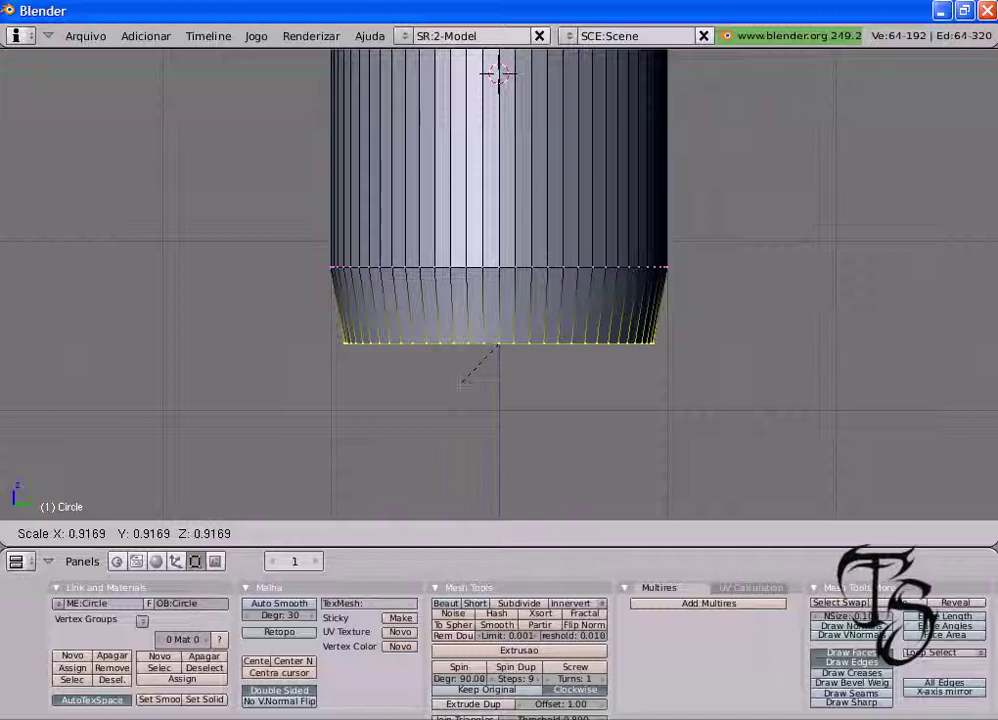
pyautogui.click(462, 382)
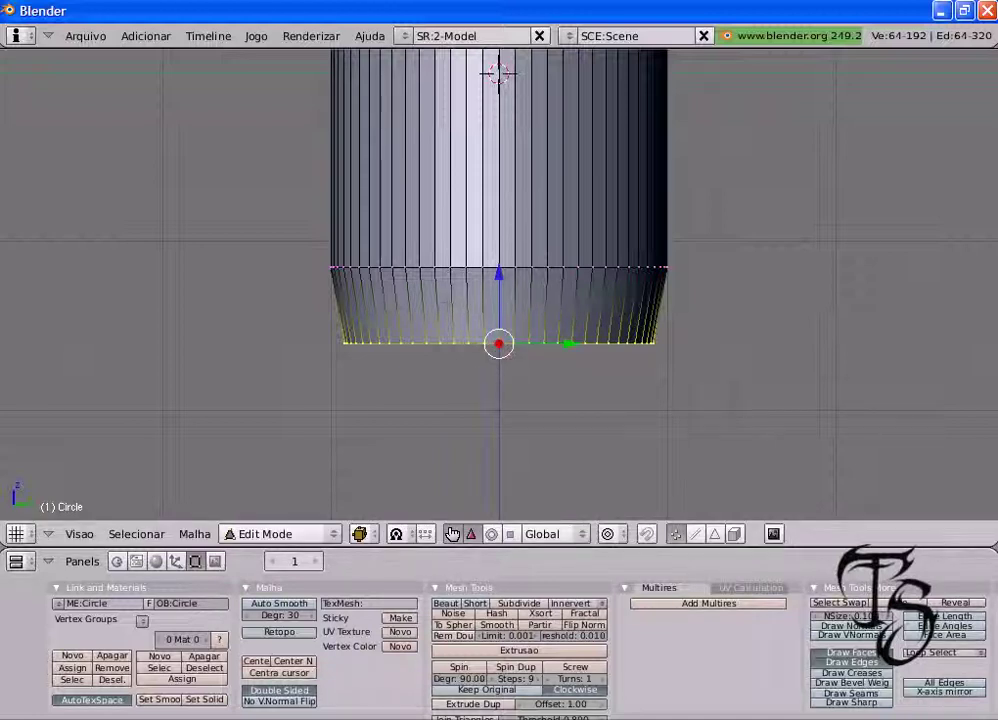
pyautogui.press('e')
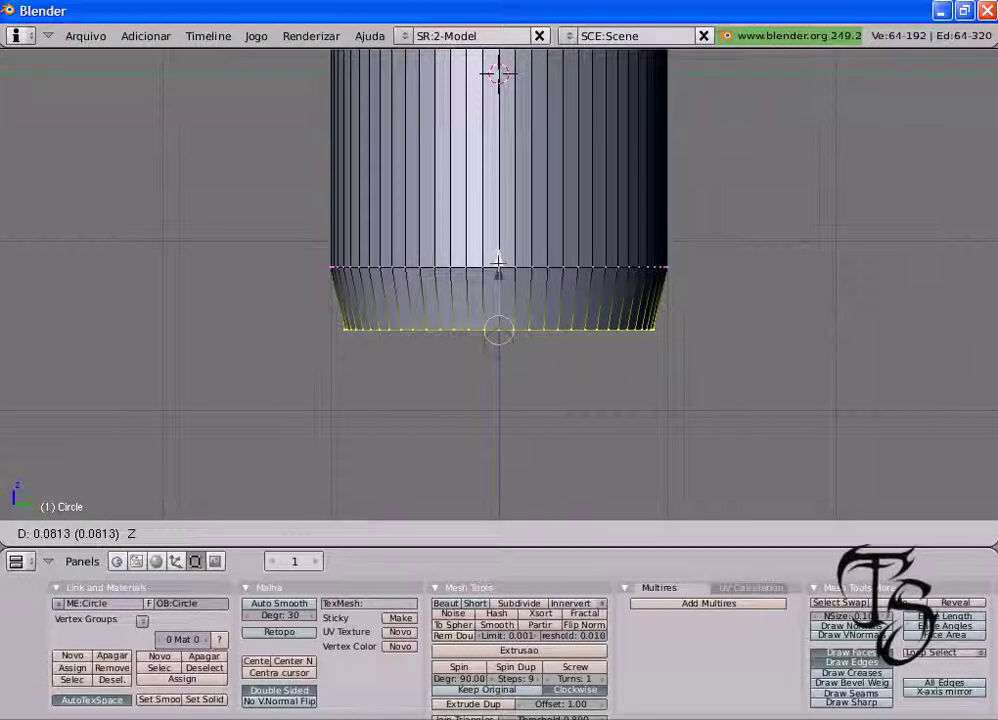
pyautogui.click(499, 265)
pyautogui.click(471, 533)
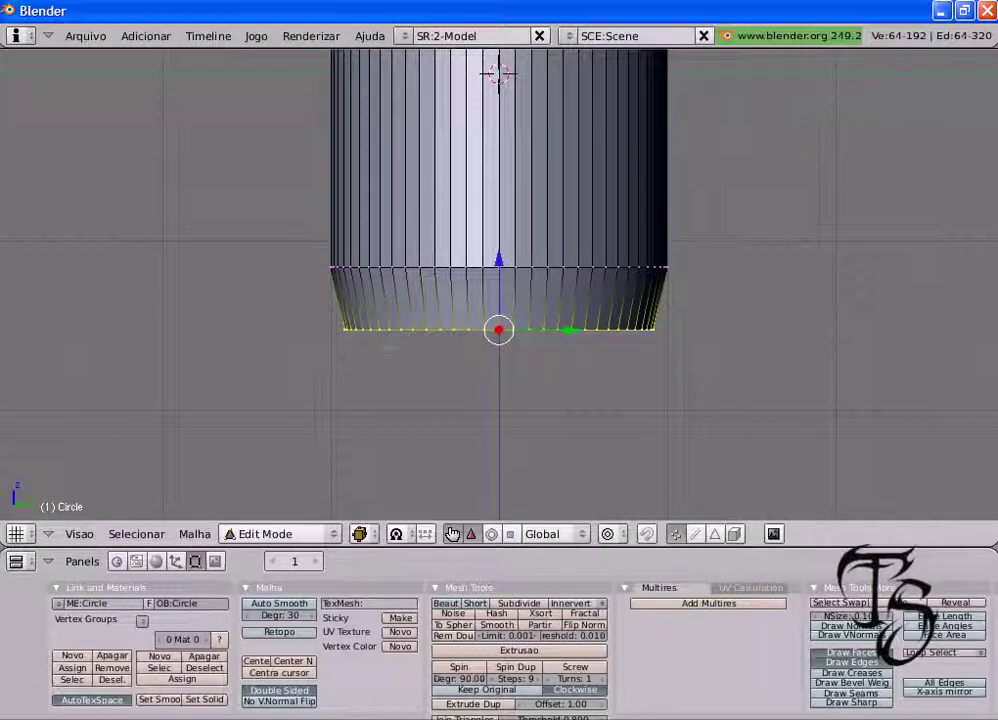
# - Extrude the bottom edge loop a little lower and shrink it to about 0.8
pyautogui.press('e')
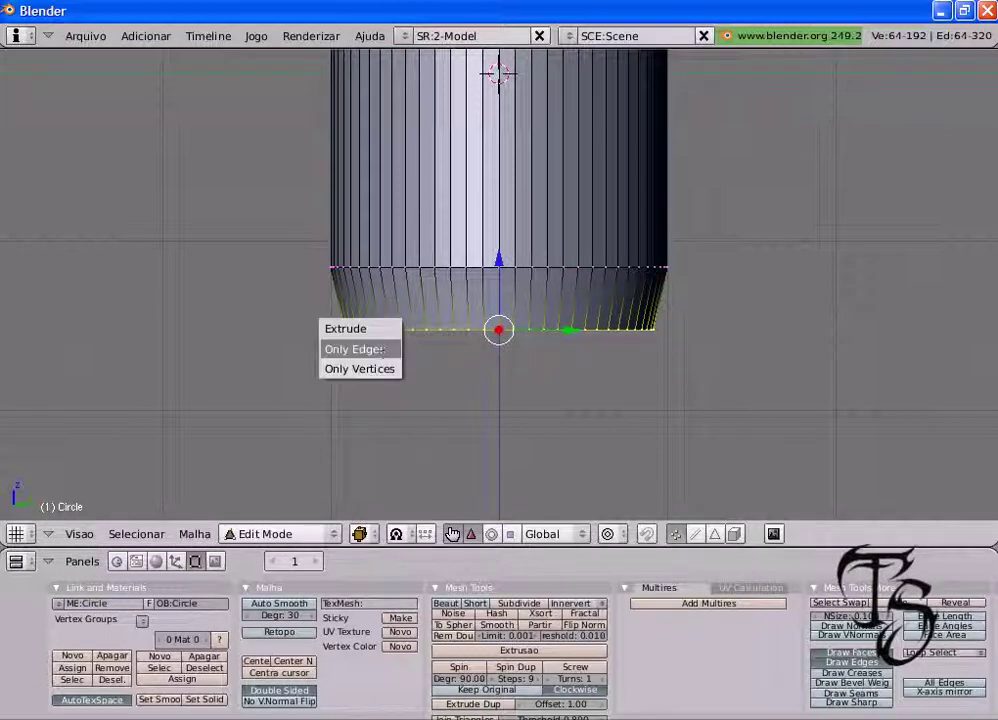
pyautogui.click(383, 349)
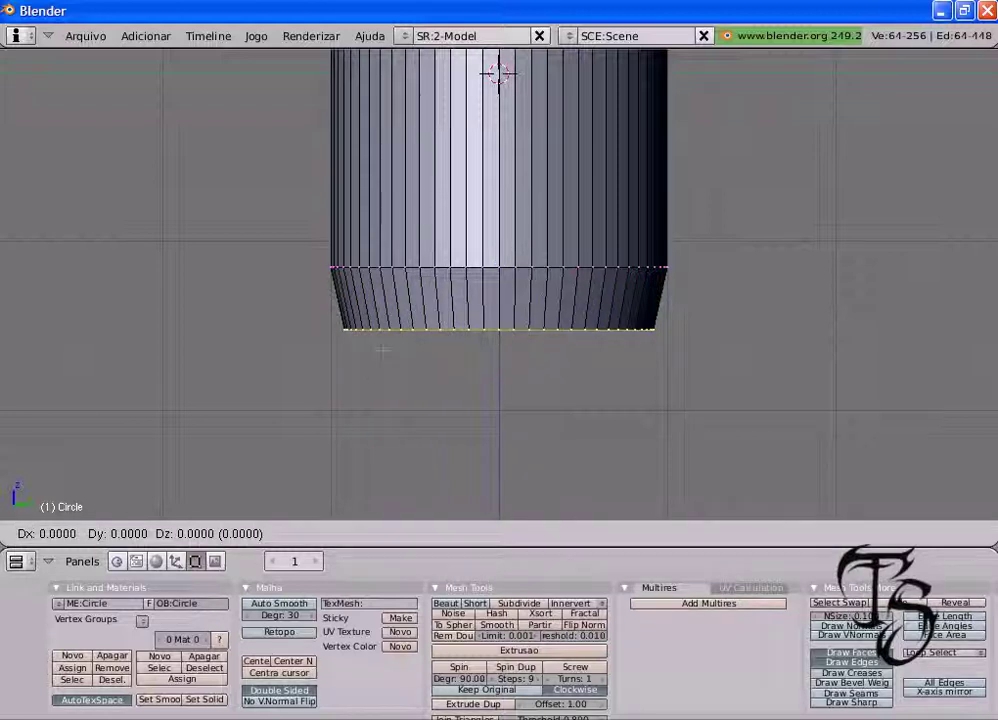
pyautogui.press('z')
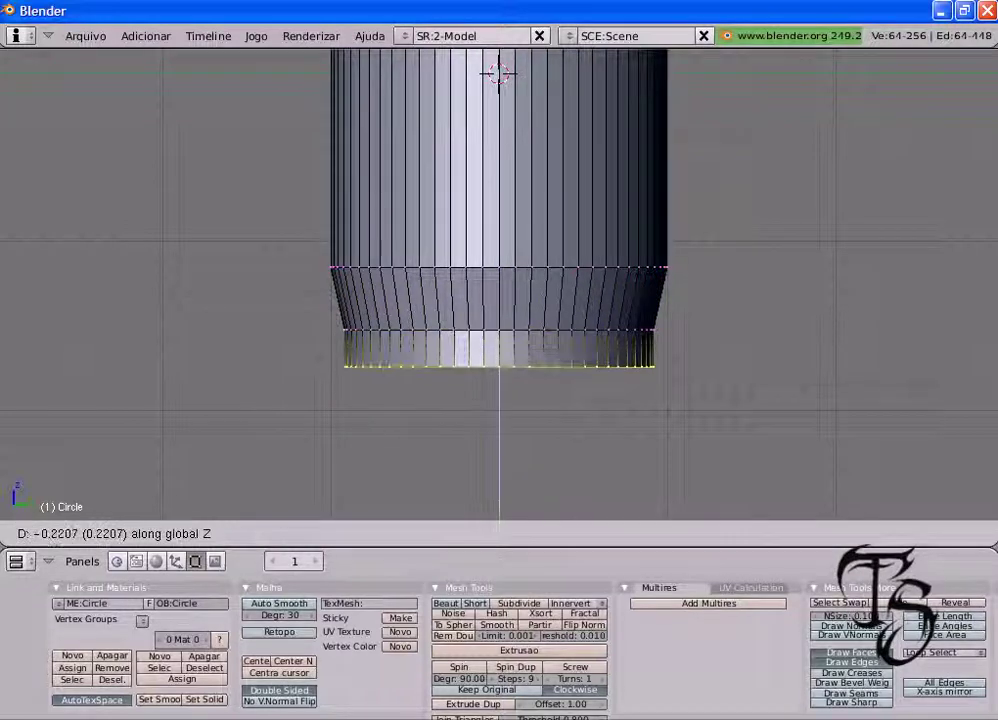
pyautogui.click(383, 412)
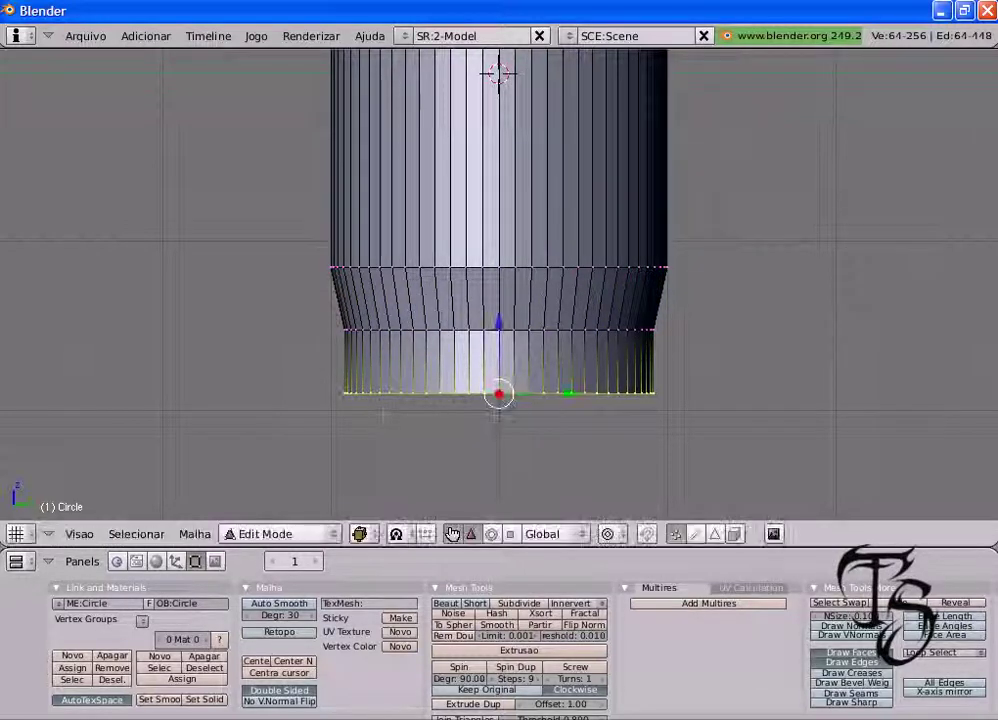
pyautogui.press('s')
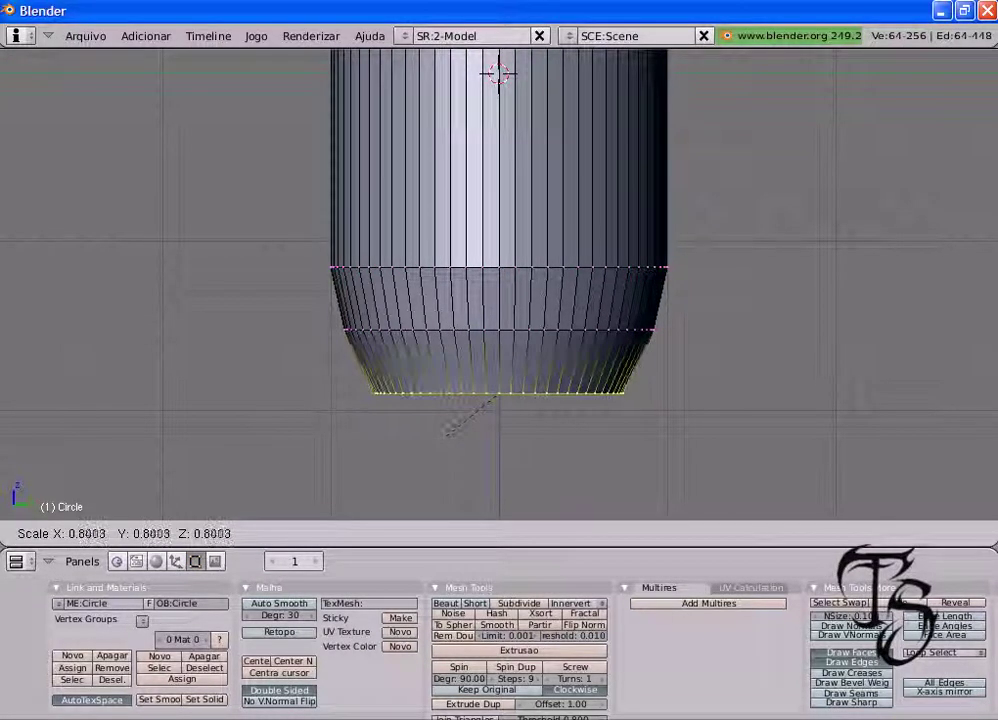
pyautogui.click(445, 425)
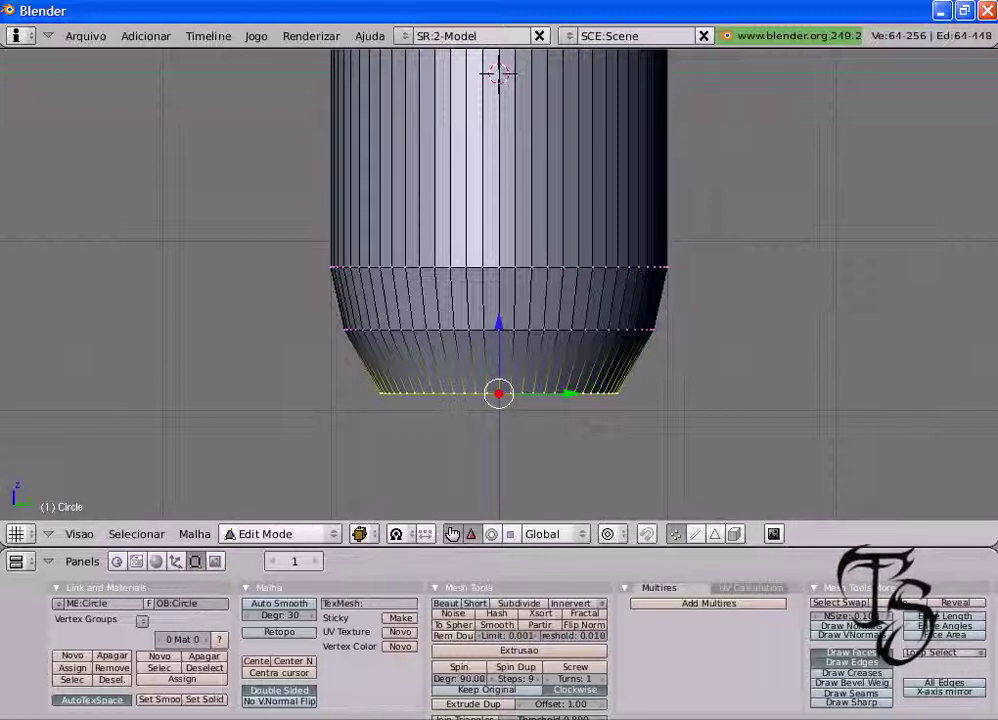
pyautogui.scroll(-1, 498, 280)
pyautogui.scroll(-1, 498, 280)
pyautogui.scroll(1, 498, 280)
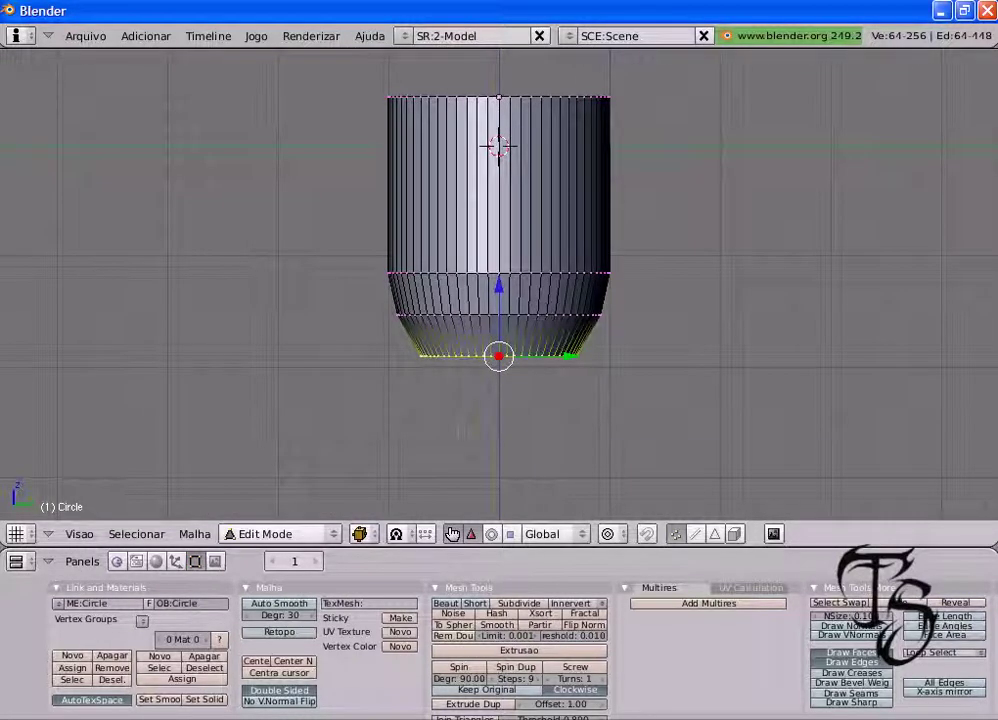
# - Extrude the bottom ring about 0.37 lower, shrink it to about 0.67, then raise it slightly
pyautogui.press('e')
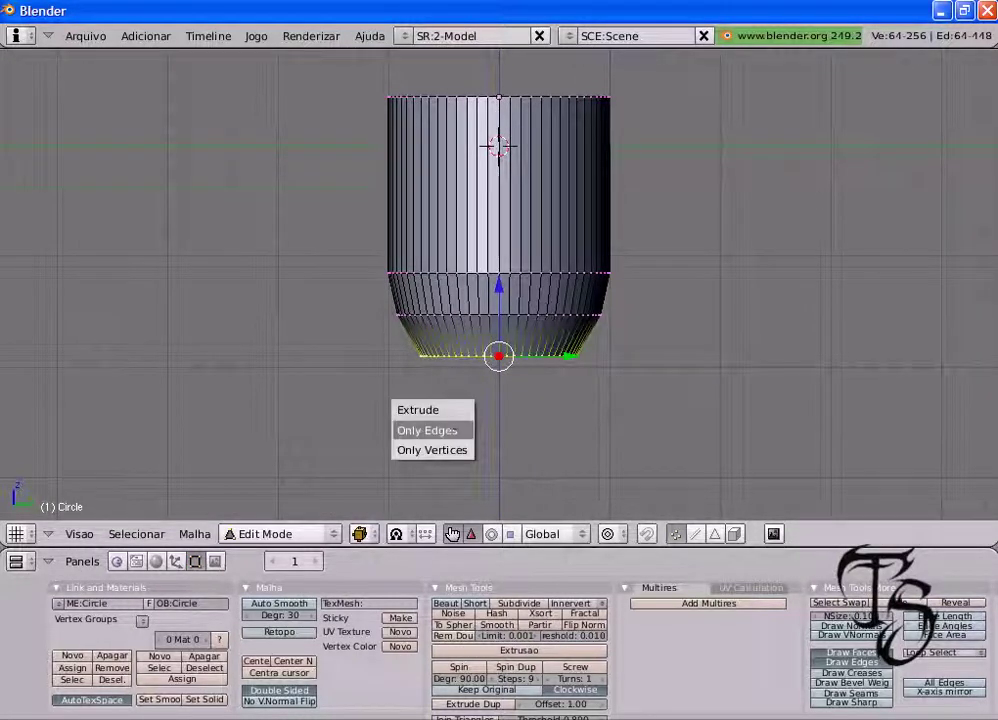
pyautogui.click(455, 430)
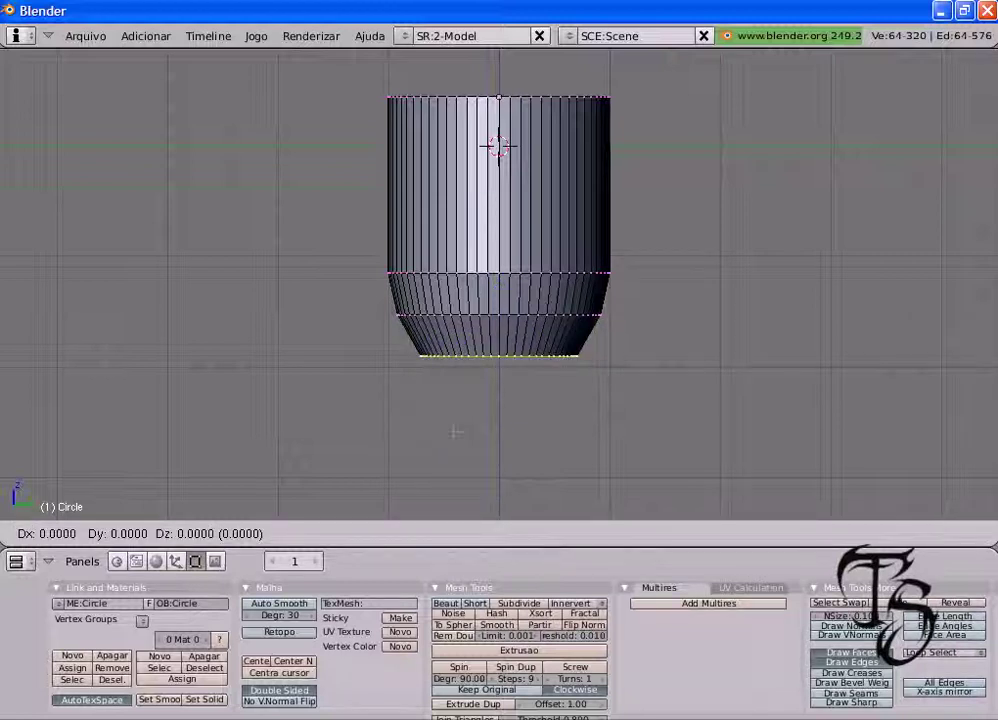
pyautogui.press('z')
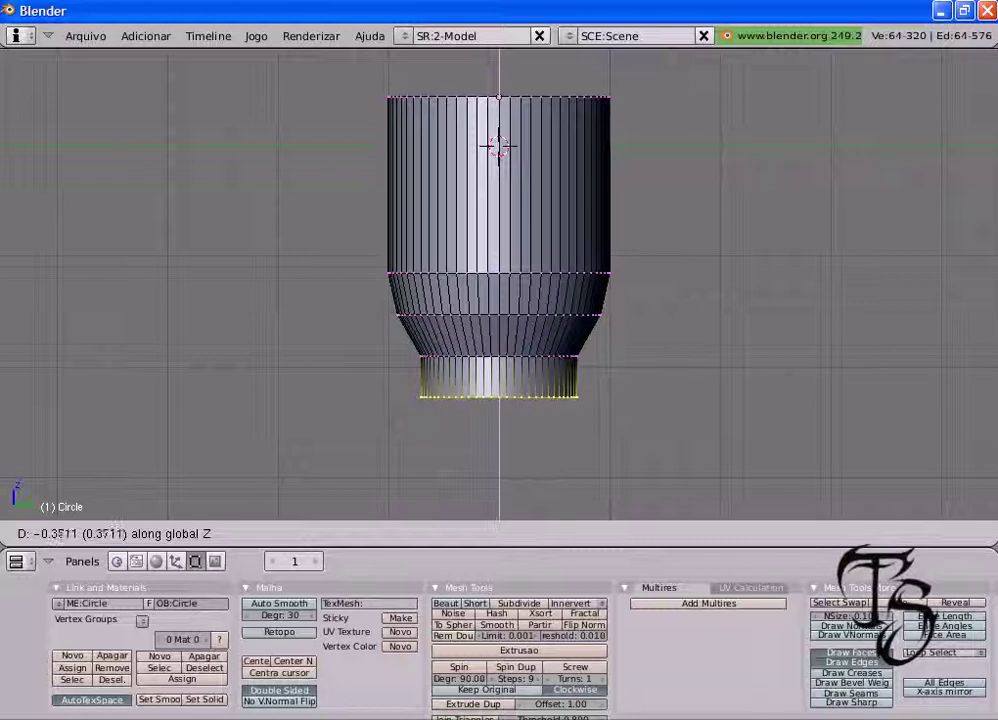
pyautogui.click(532, 462)
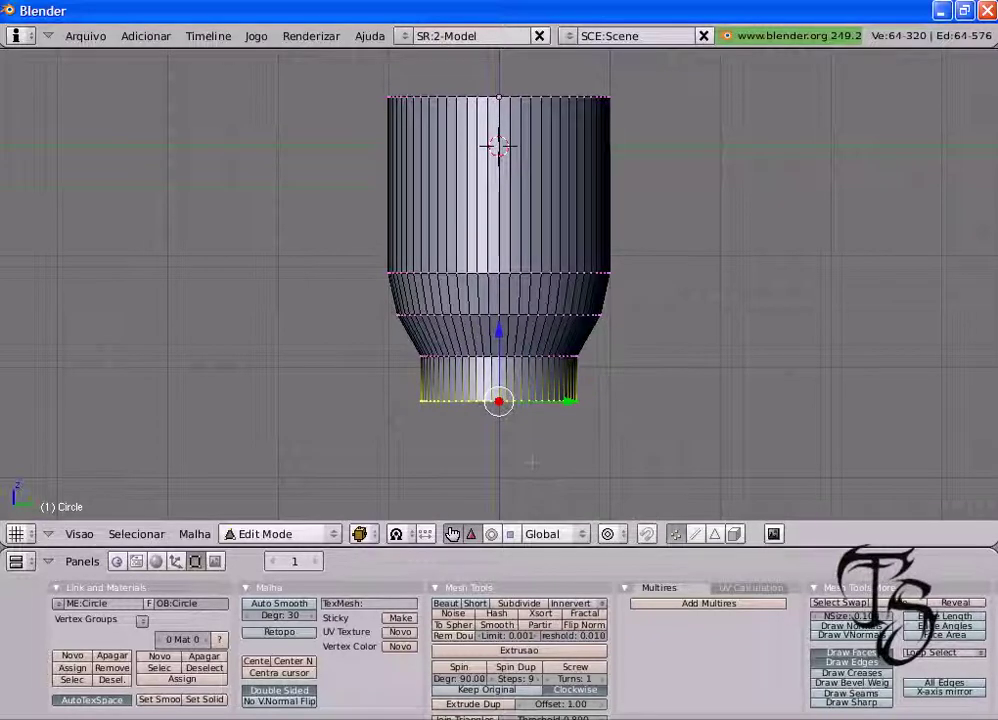
pyautogui.press('KP_Decimal')
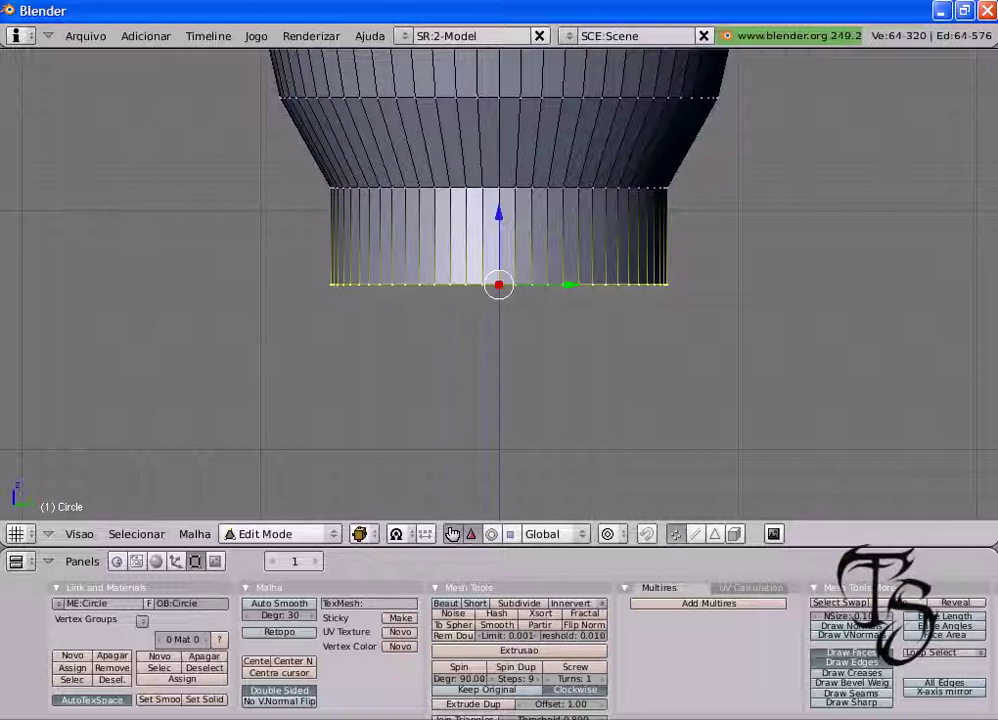
pyautogui.press('s')
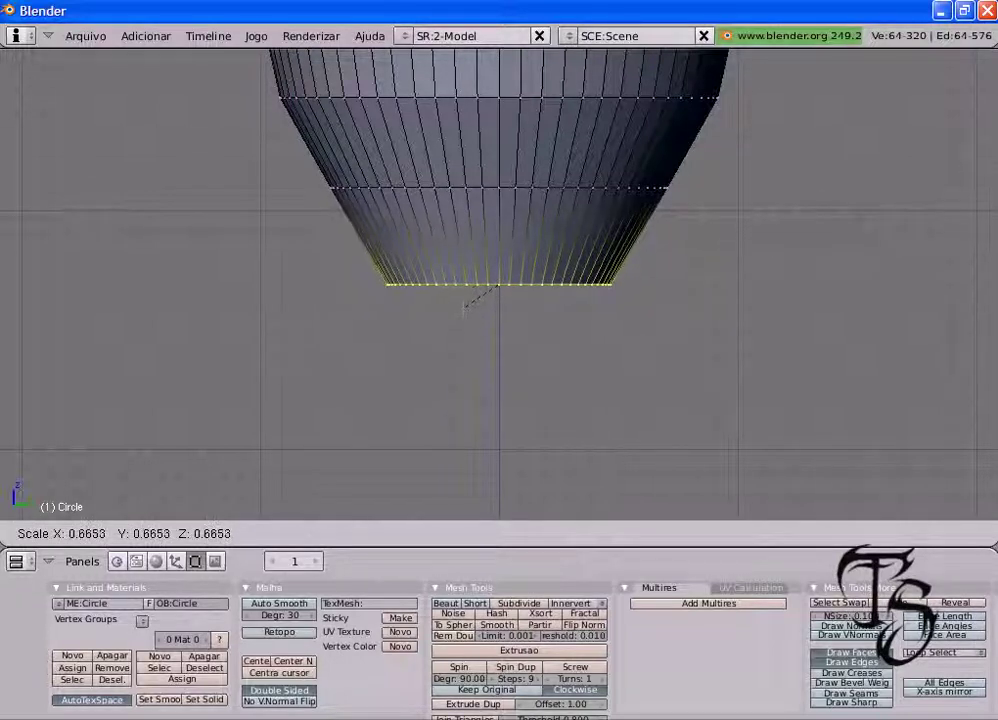
pyautogui.click(462, 318)
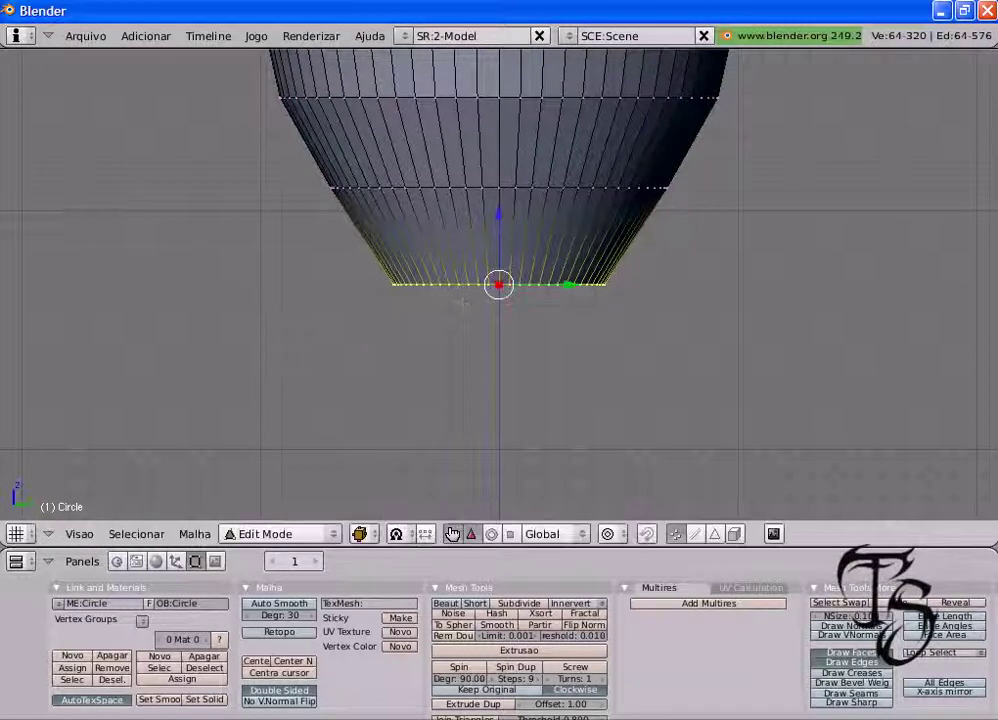
pyautogui.scroll(-3, 462, 318)
pyautogui.scroll(-1, 462, 318)
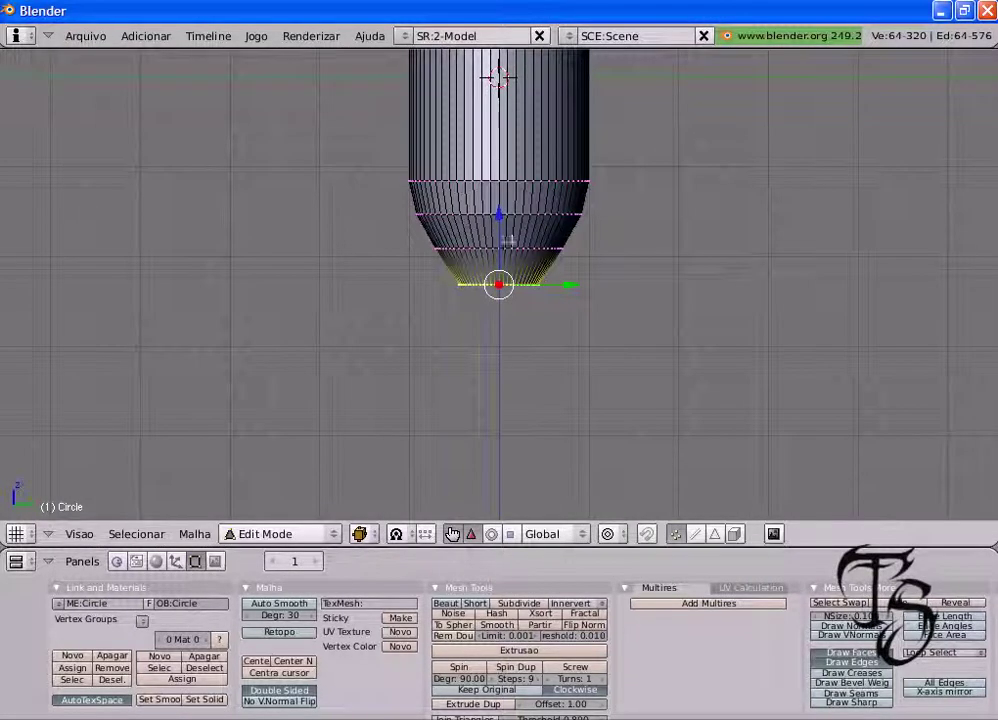
pyautogui.moveTo(498, 214); pyautogui.dragTo(498, 200)
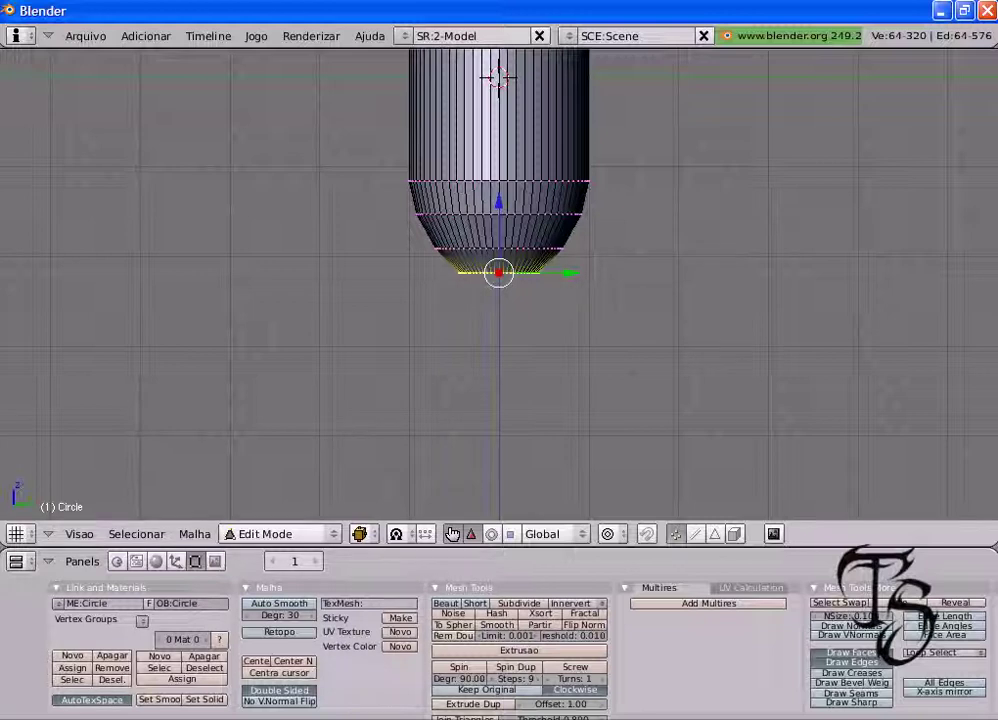
# - Extrude the bottom loop about 0.14 lower and shrink it to about 0.43
pyautogui.scroll(3, 498, 284)
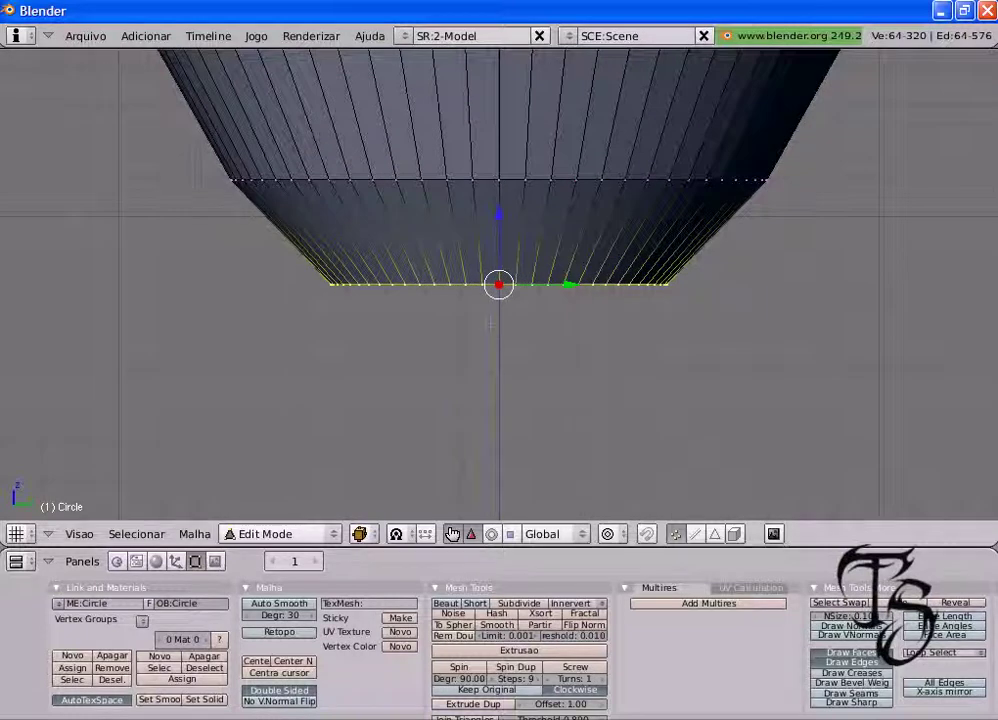
pyautogui.scroll(-2, 475, 347)
pyautogui.press('e')
pyautogui.click(475, 347)
pyautogui.press('z')
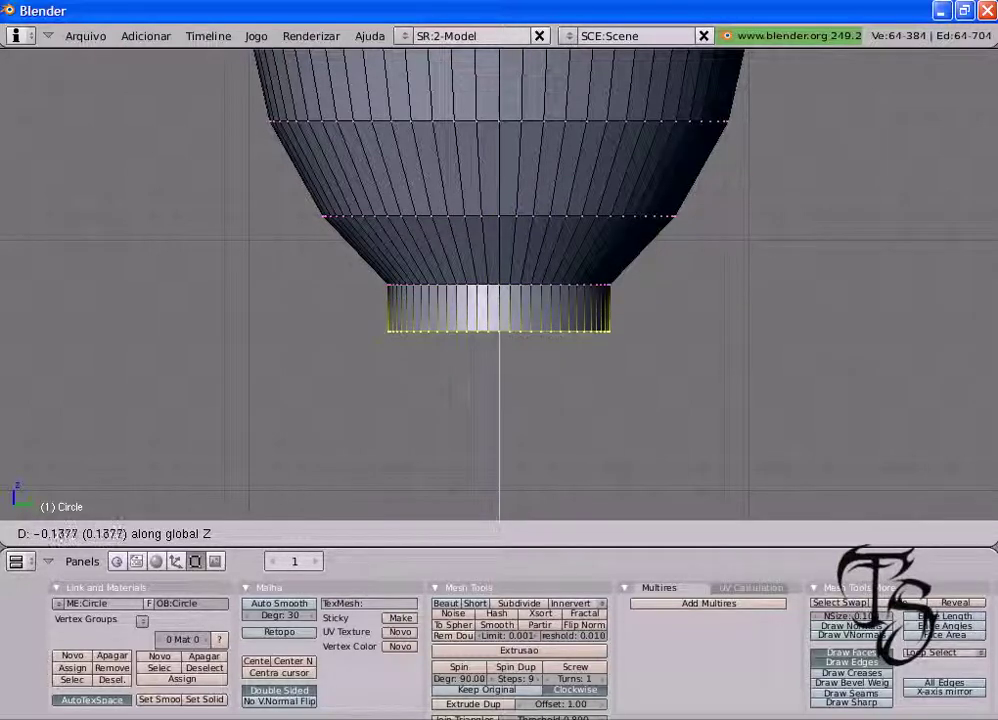
pyautogui.press('Return')
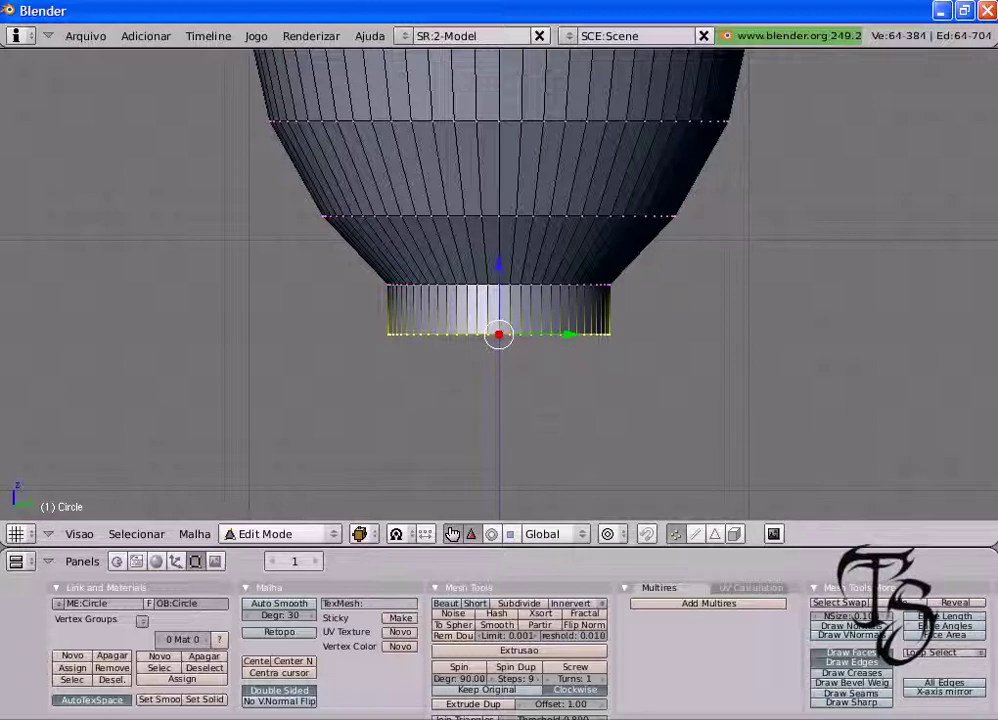
pyautogui.scroll(1, 553, 398)
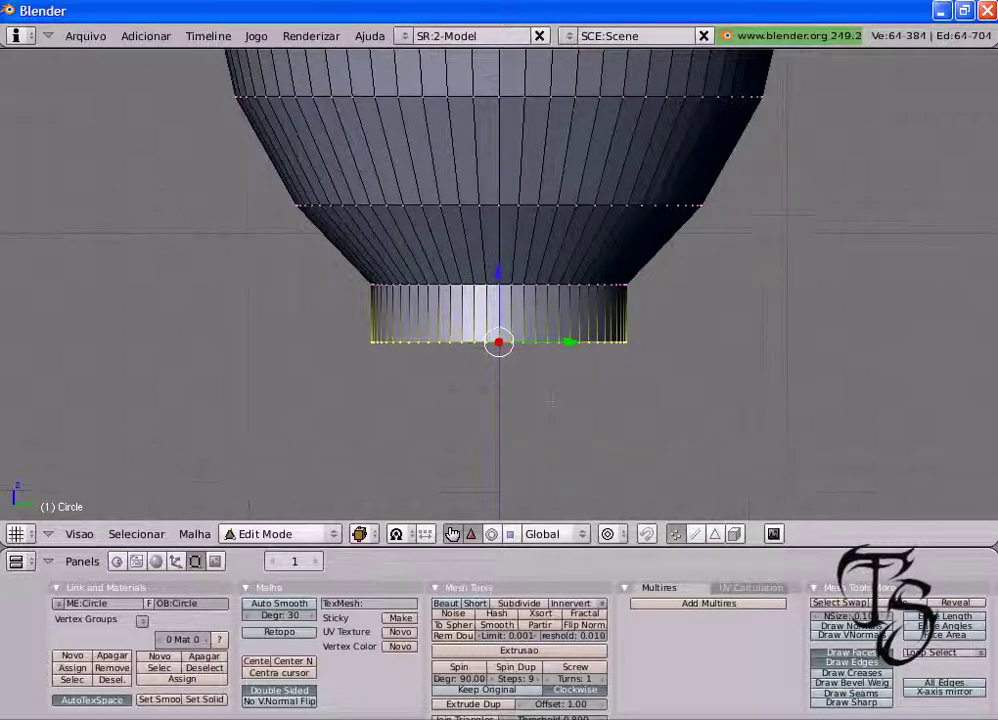
pyautogui.scroll(1, 553, 398)
pyautogui.scroll(1, 553, 398)
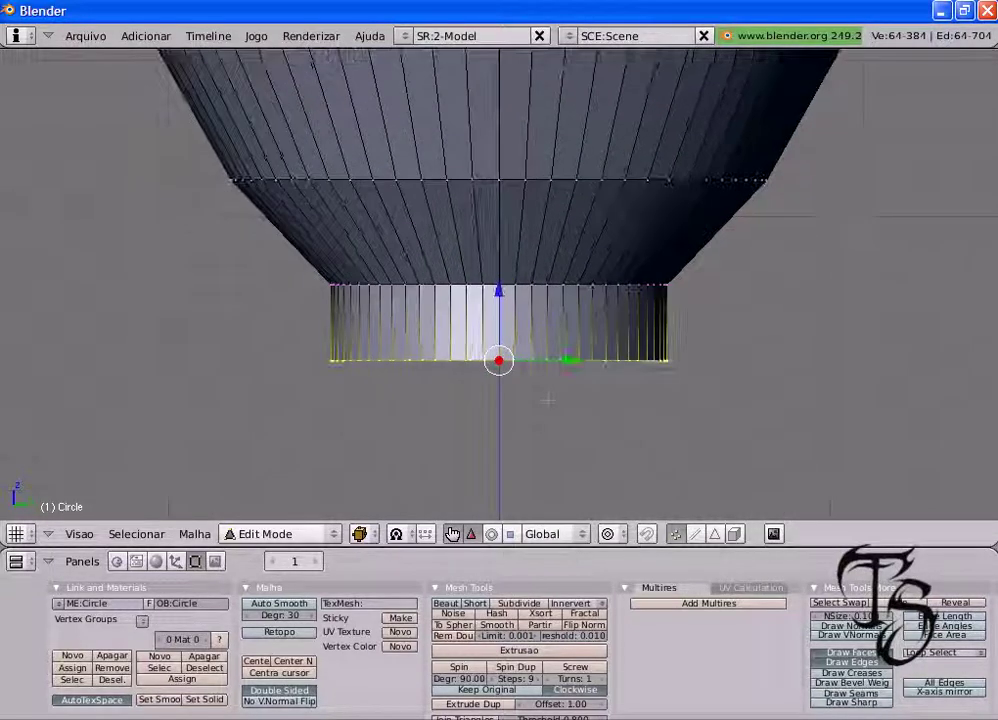
pyautogui.press('s')
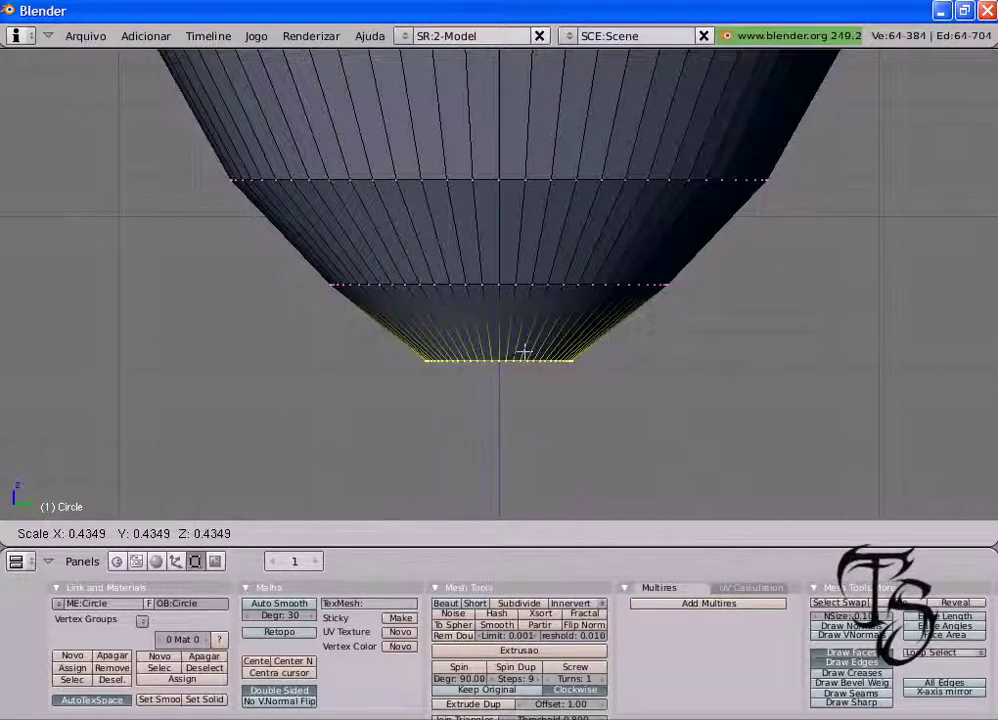
pyautogui.click(525, 354)
pyautogui.moveTo(500, 300); pyautogui.dragTo(500, 360, button='middle')
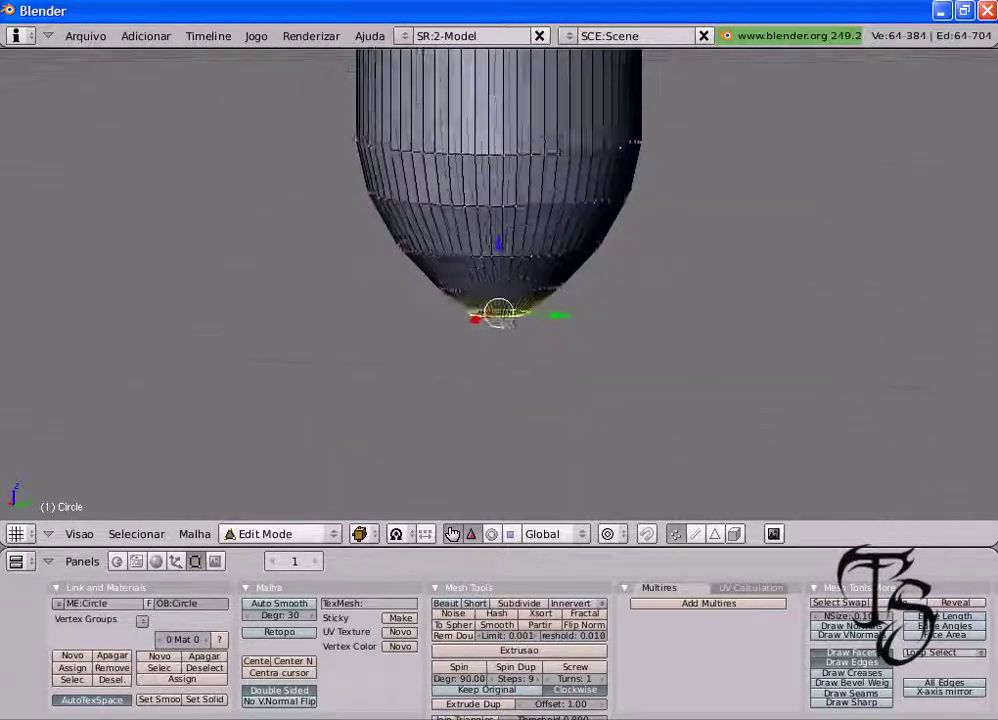
pyautogui.scroll(-3, 499, 280)
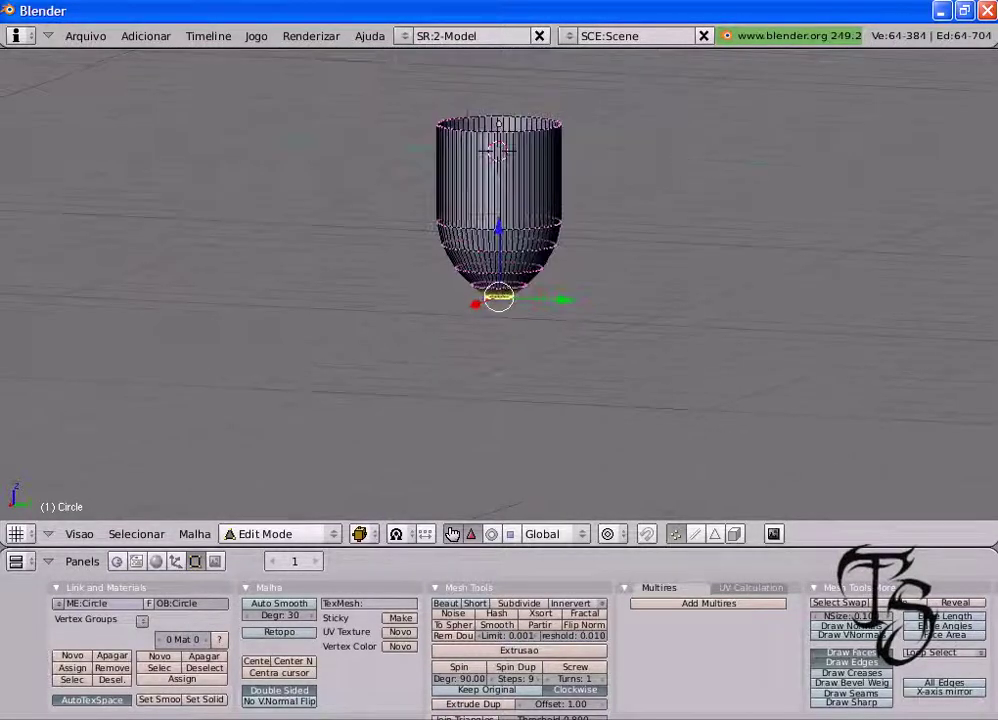
pyautogui.scroll(3, 499, 280)
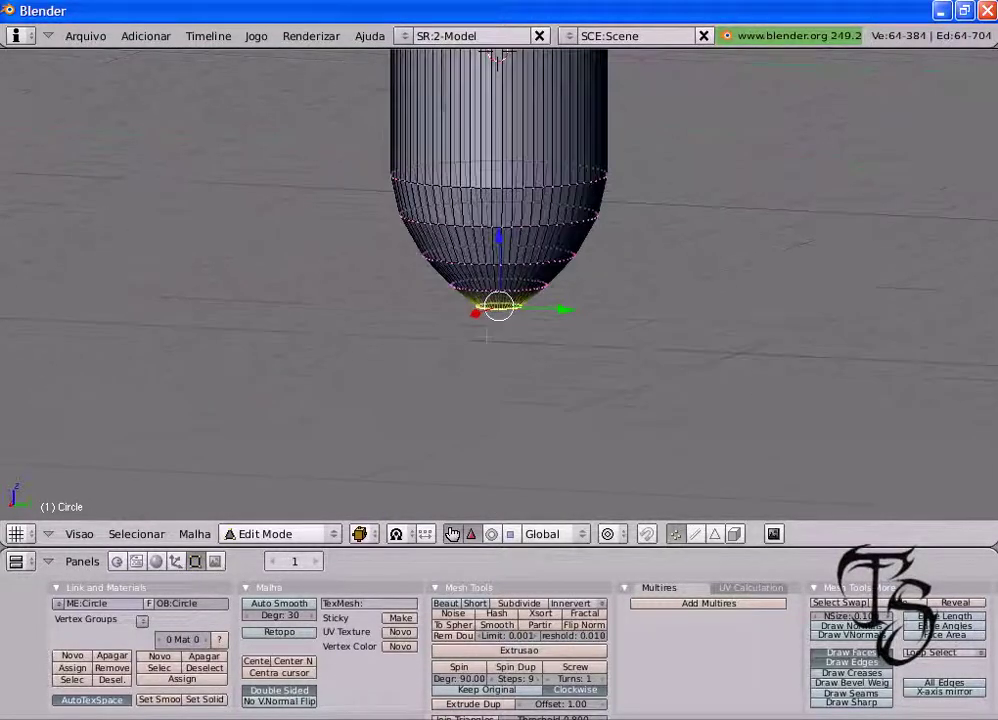
pyautogui.scroll(1, 499, 280)
pyautogui.moveTo(486, 337); pyautogui.dragTo(497, 60, button='middle')
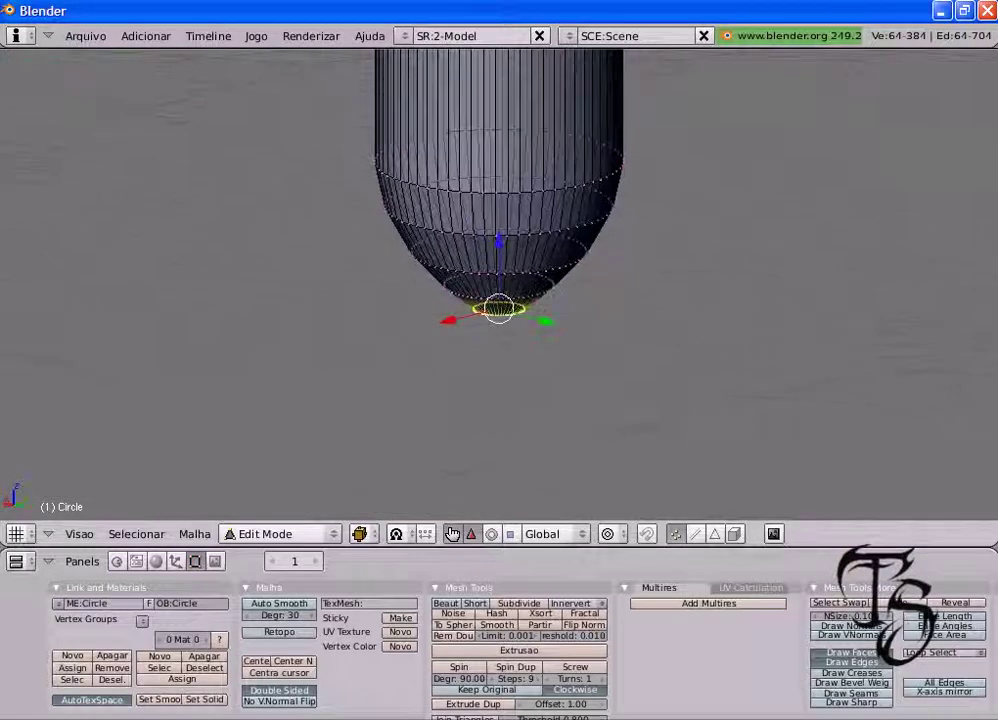
pyautogui.scroll(-3, 498, 60)
pyautogui.moveTo(498, 60); pyautogui.dragTo(498, 200, button='middle')
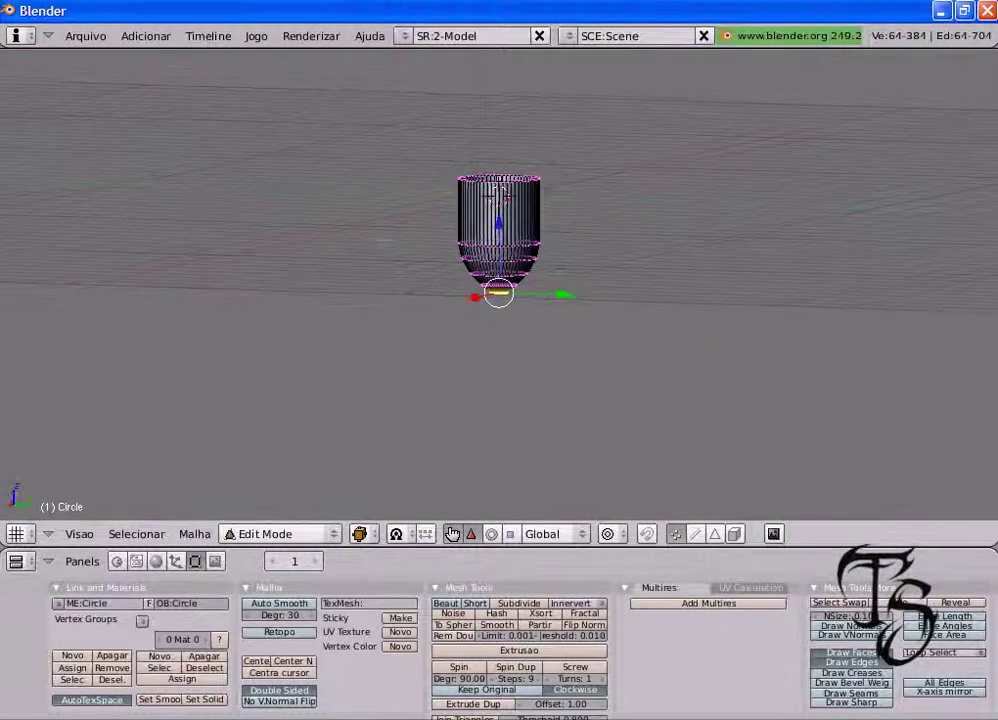
pyautogui.scroll(4, 444, 250)
pyautogui.scroll(1, 444, 250)
pyautogui.moveTo(444, 250); pyautogui.dragTo(358, 220, button='middle')
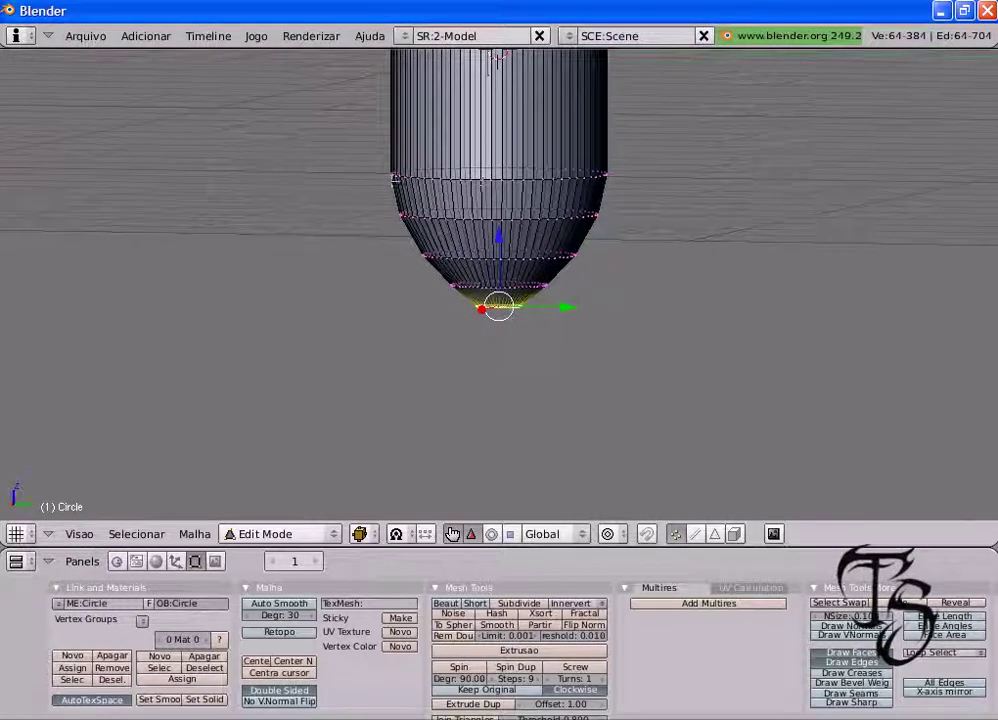
# - Loop-cut a ring on the cup's lower wall, narrow it to about 0.96 and lower it about 0.17
pyautogui.press('a')
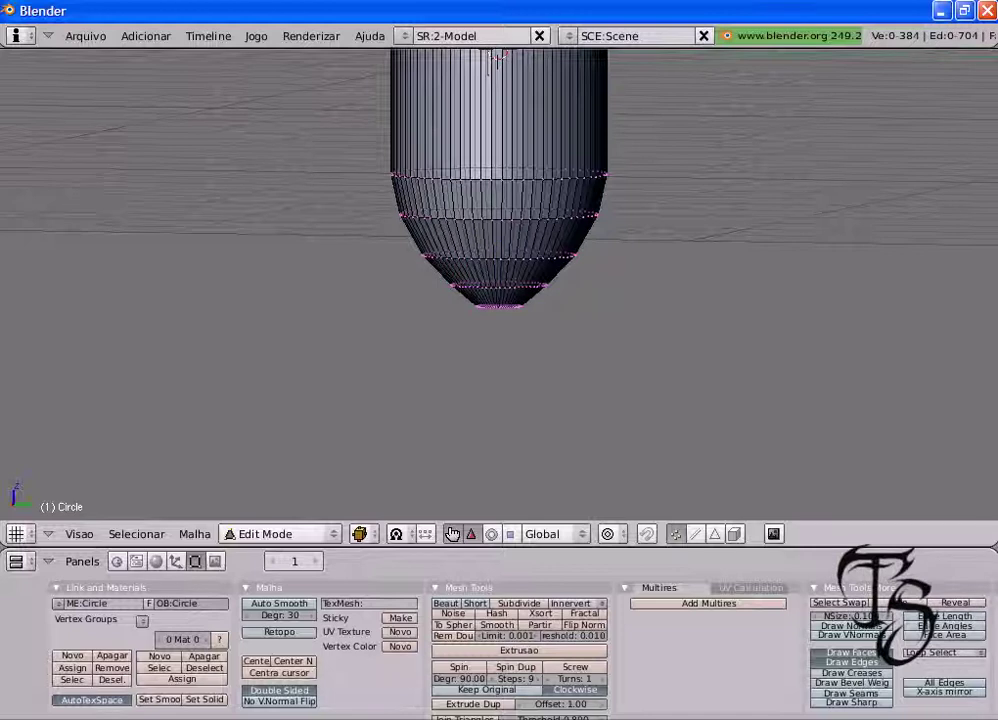
pyautogui.hotkey('ctrl', 'r')
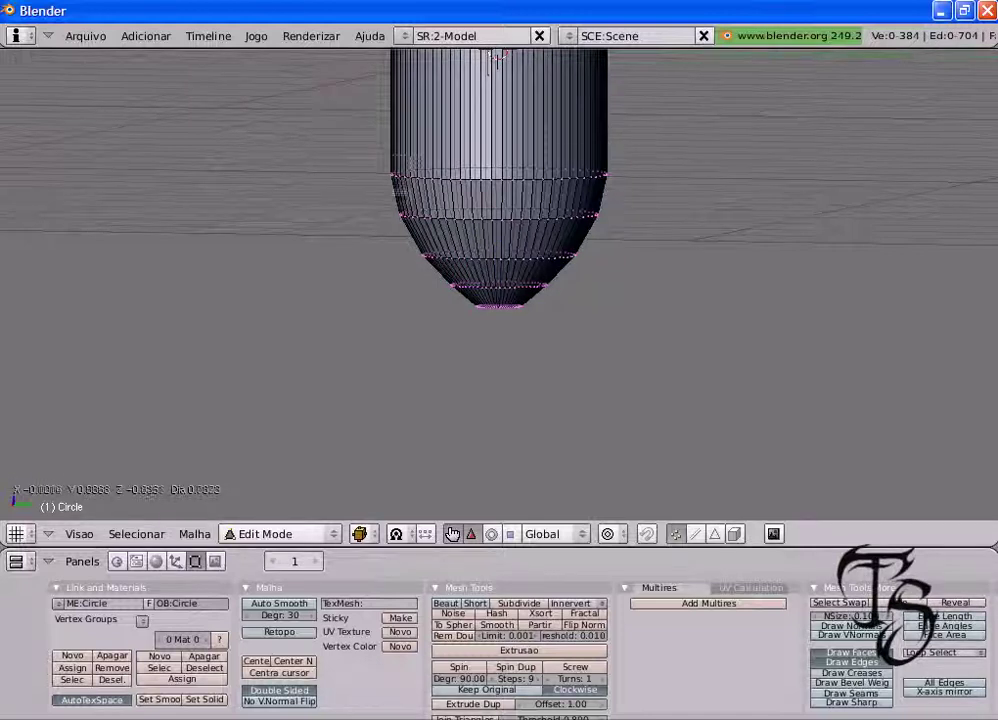
pyautogui.click(621, 228)
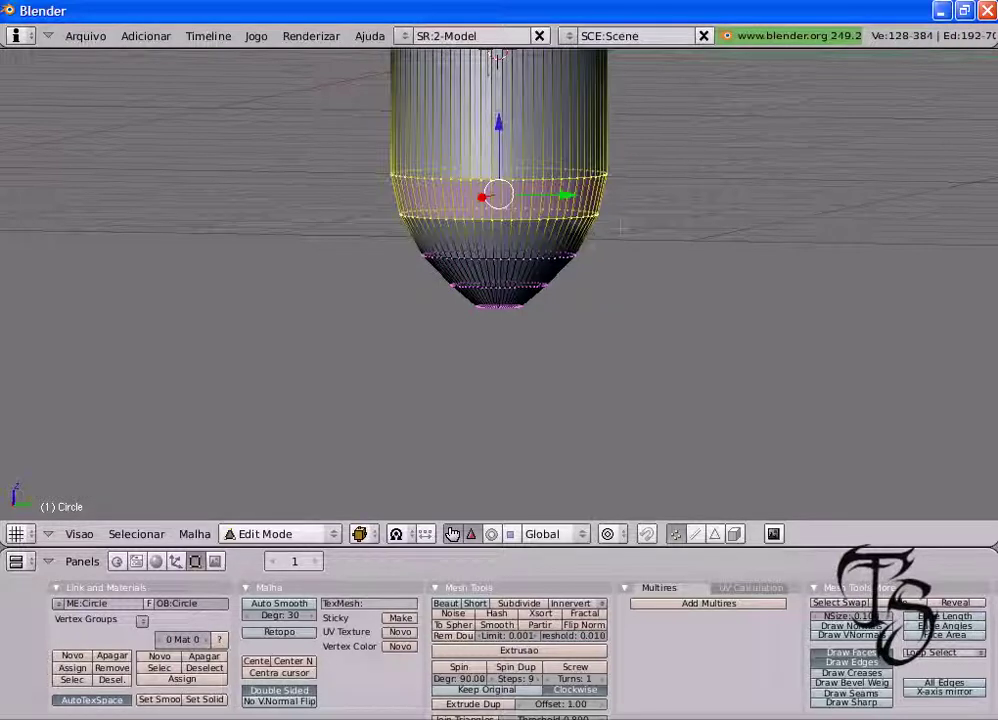
pyautogui.press('s')
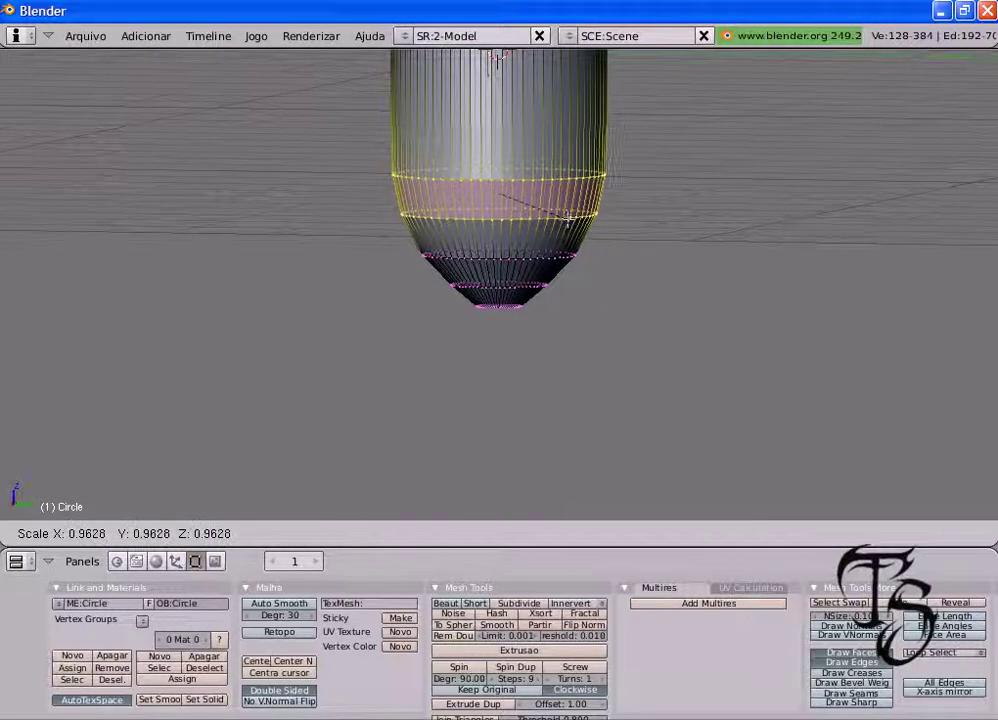
pyautogui.click(565, 222)
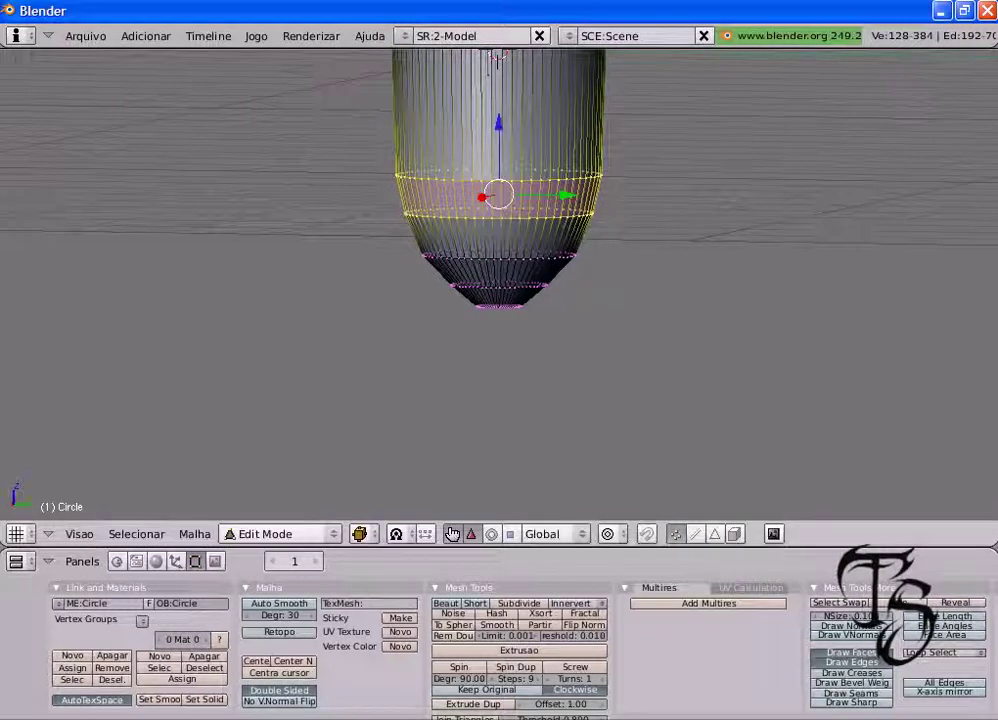
pyautogui.moveTo(498, 124); pyautogui.dragTo(498, 140)
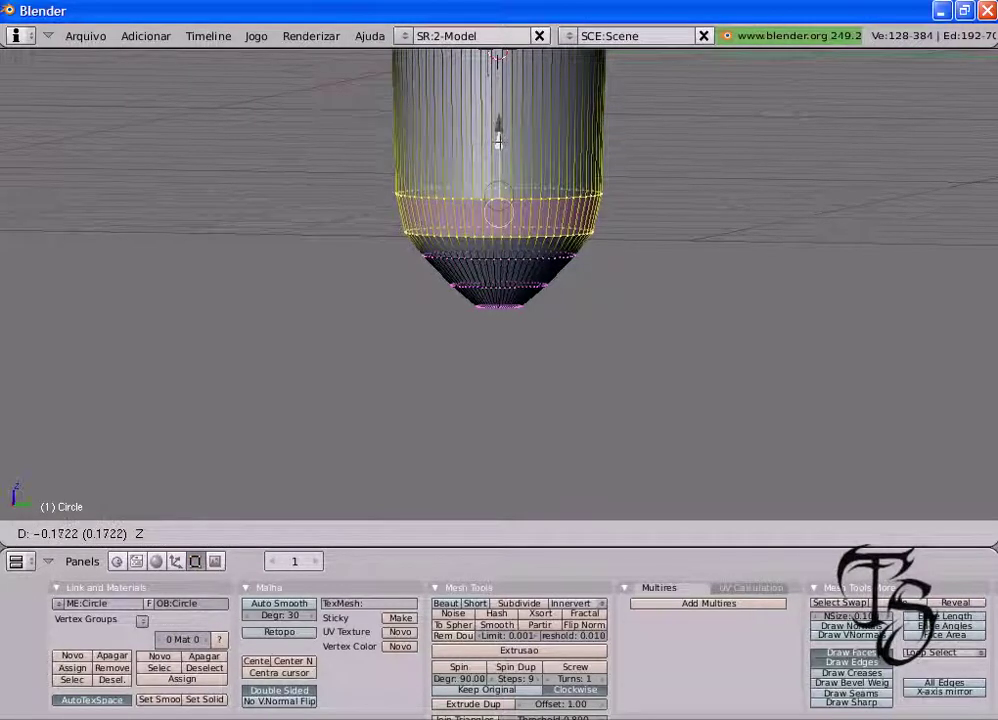
pyautogui.moveTo(498, 140); pyautogui.dragTo(498, 134)
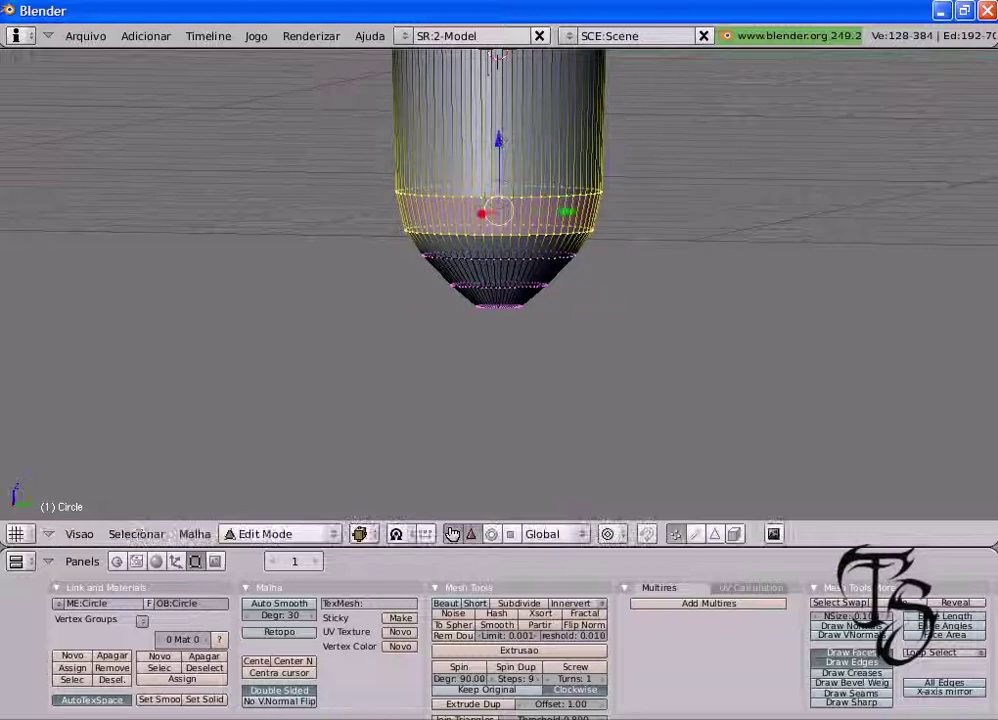
pyautogui.scroll(-3, 499, 280)
# - Box-select the cup's top vertex ring and lower it along Z
pyautogui.scroll(-1, 499, 280)
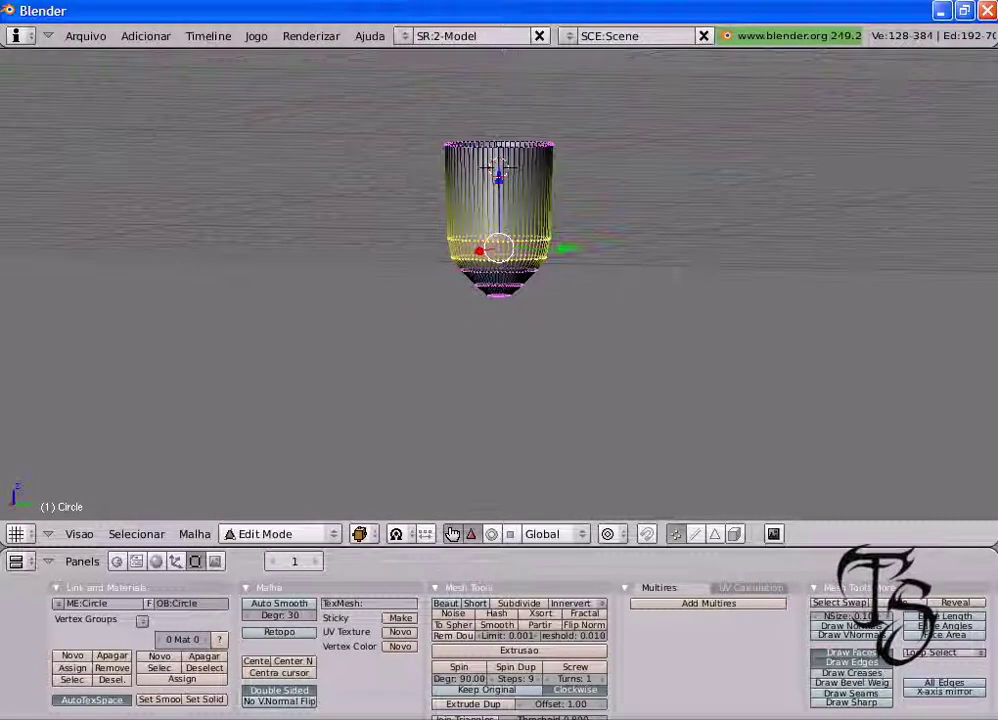
pyautogui.scroll(1, 499, 280)
pyautogui.scroll(-2, 499, 280)
pyautogui.scroll(-1, 499, 280)
pyautogui.press('a')
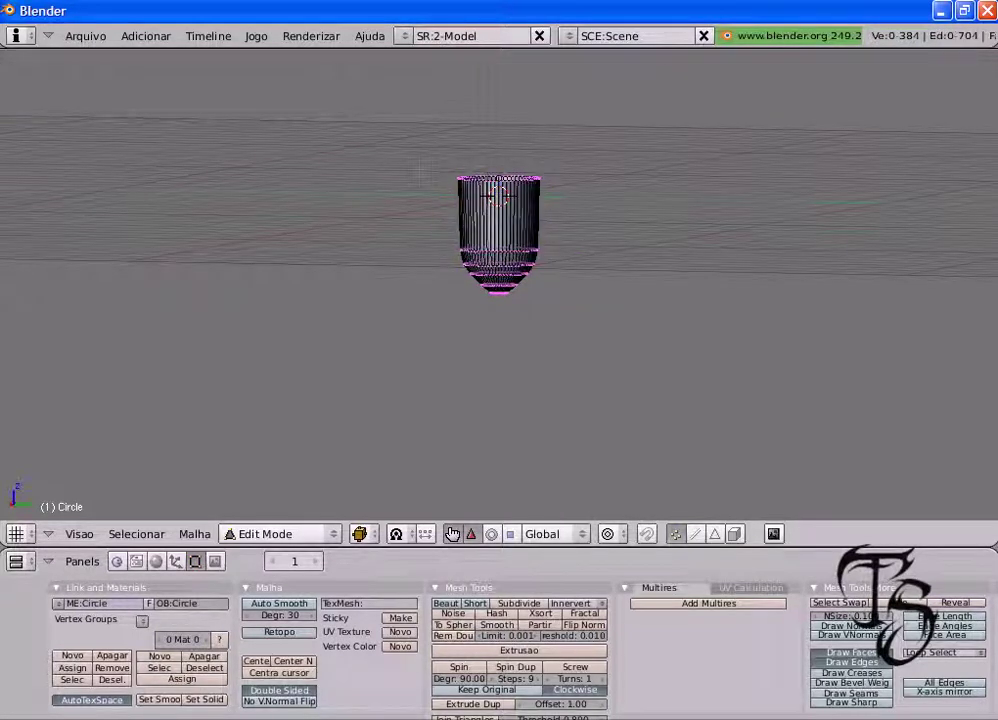
pyautogui.scroll(1, 499, 285)
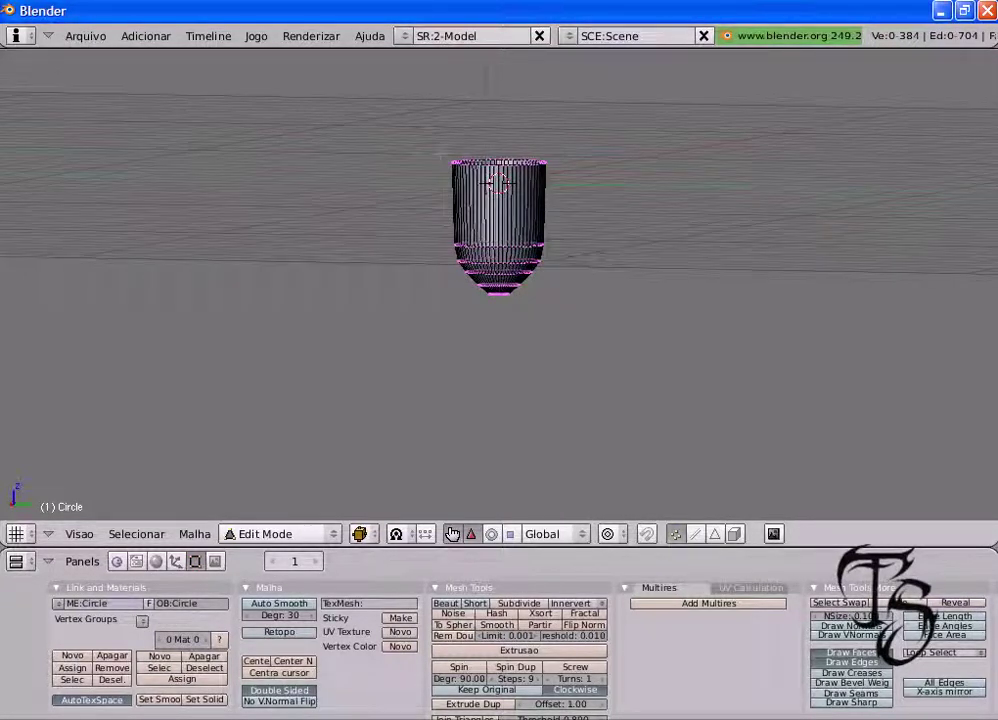
pyautogui.press('g')
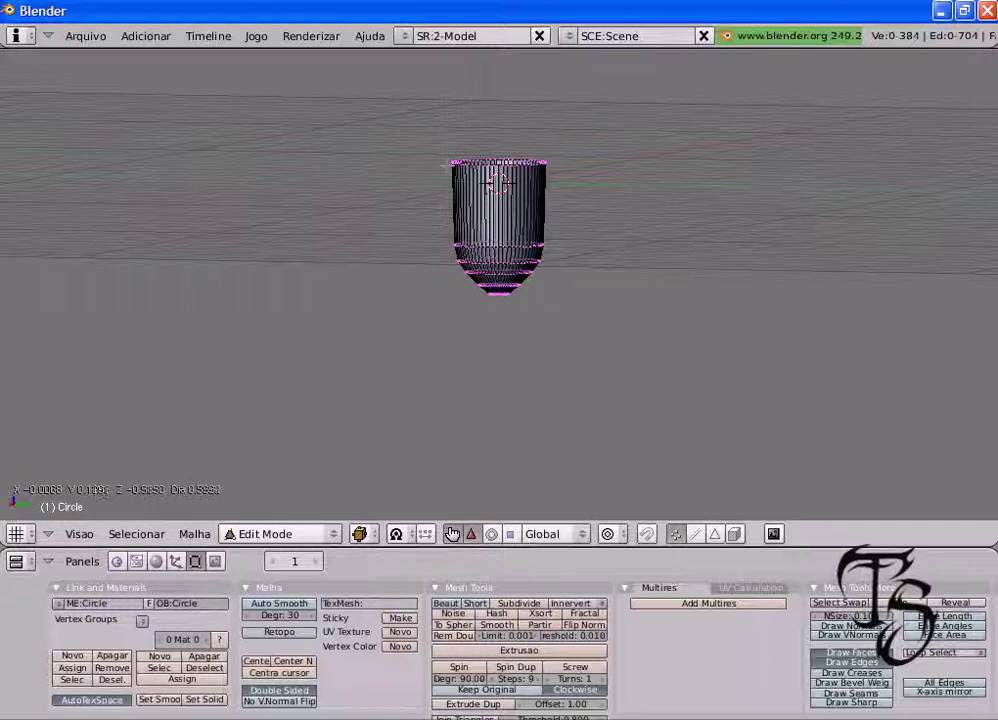
pyautogui.moveTo(440, 140); pyautogui.dragTo(567, 181)
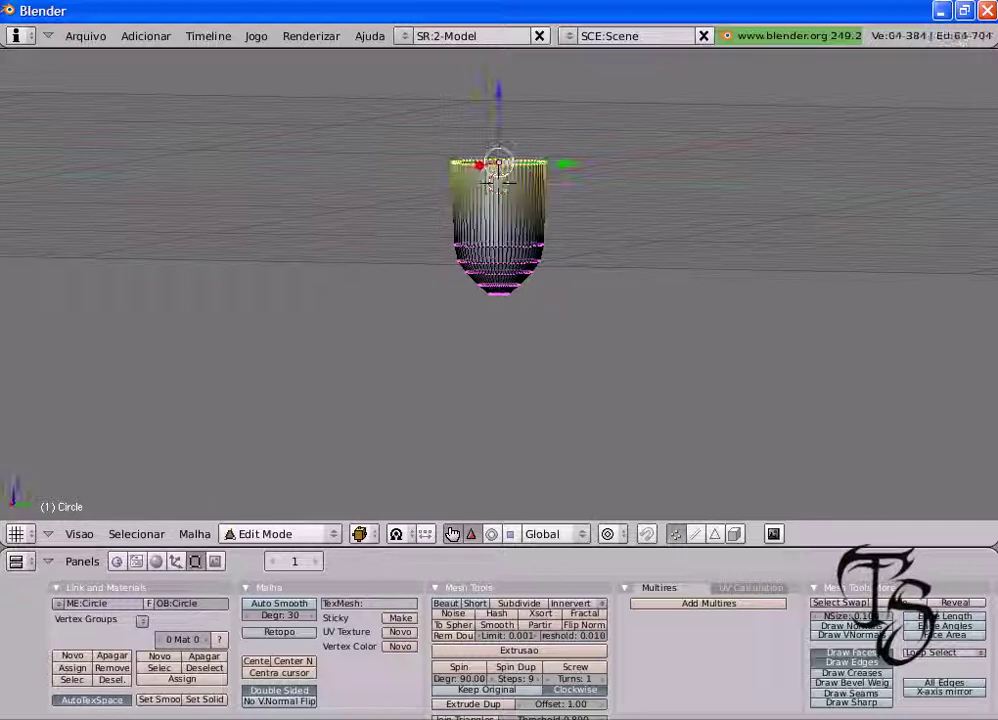
pyautogui.press('g')
pyautogui.press('z')
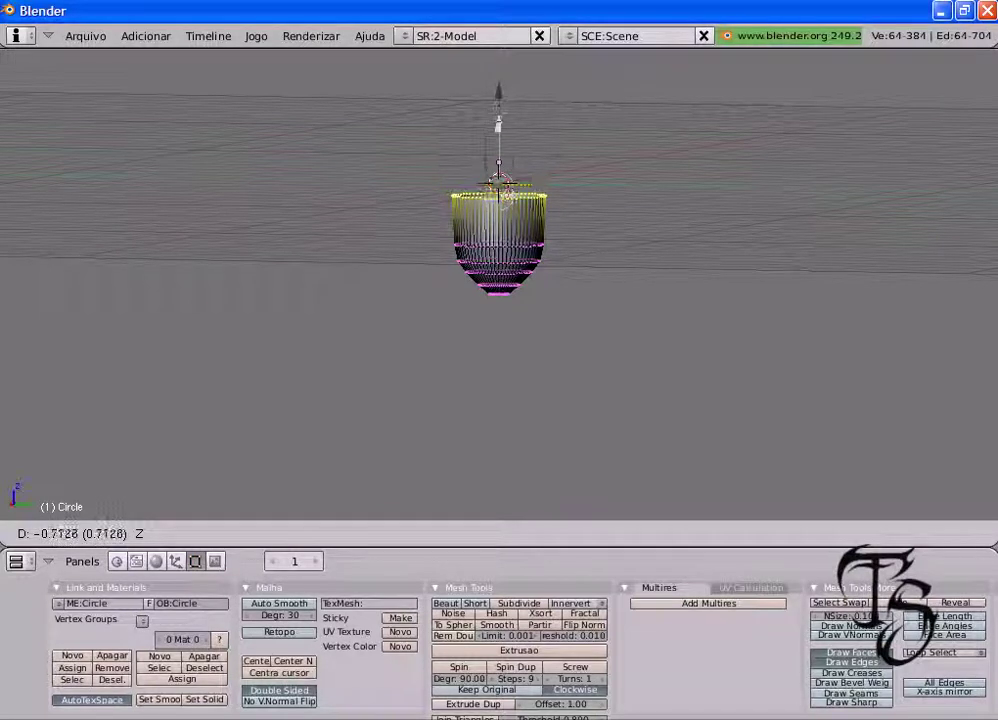
pyautogui.press('Return')
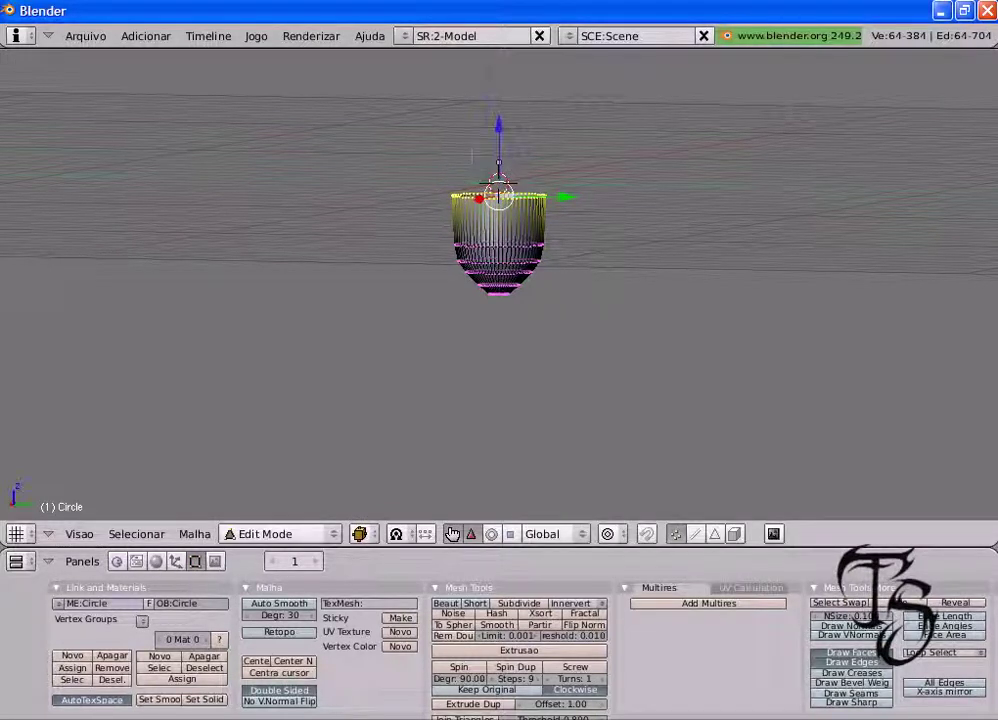
# - Narrow the top ring to about 0.88 scale, then select the cup's bottom vertex
pyautogui.press('s')
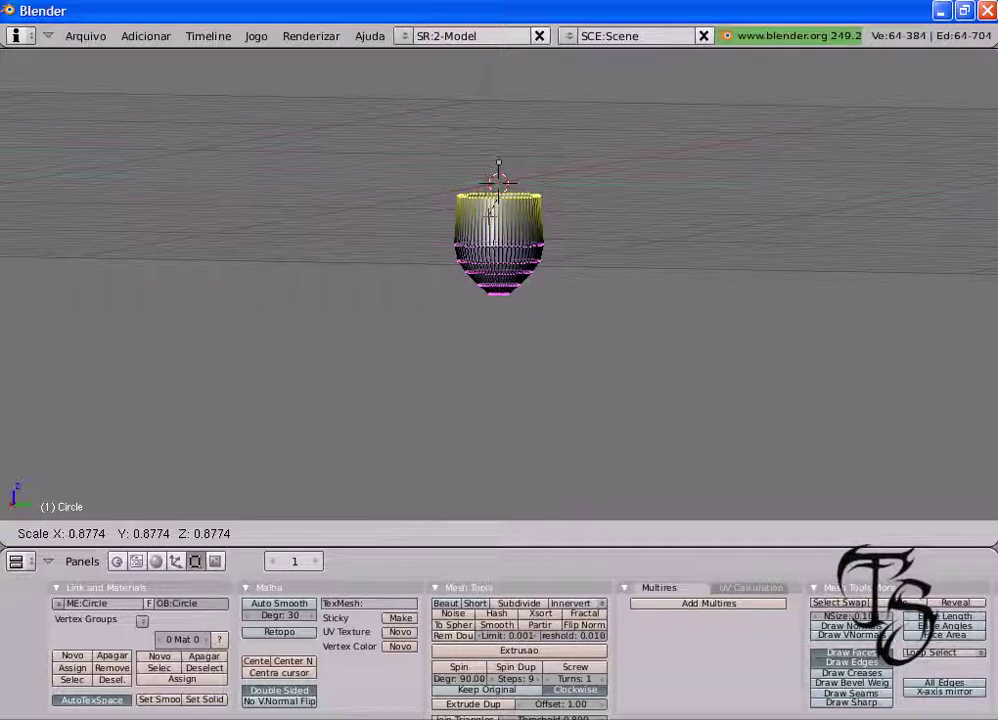
pyautogui.press('Return')
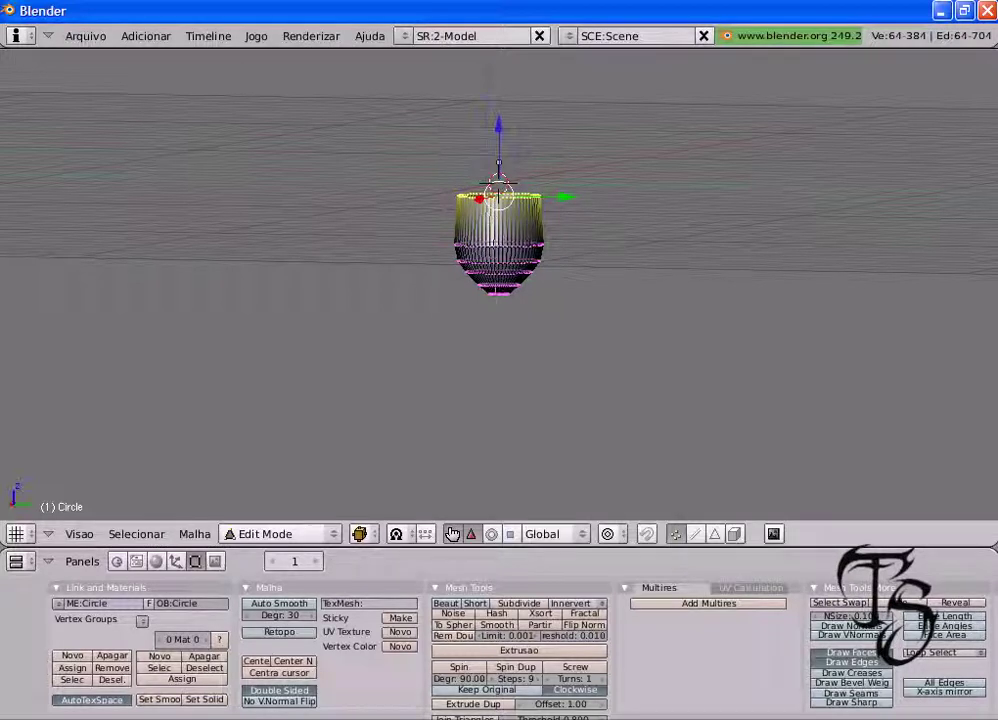
pyautogui.rightClick(497, 293)
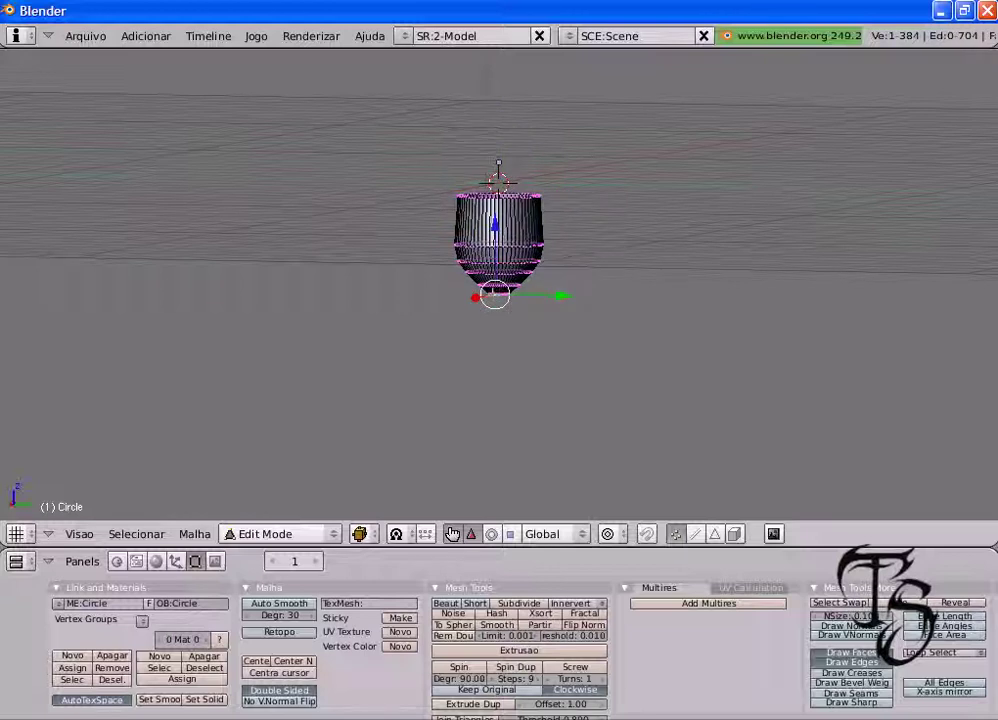
# - Select the open bottom rim edge loop and set an exact front view
pyautogui.press('KP_Decimal')
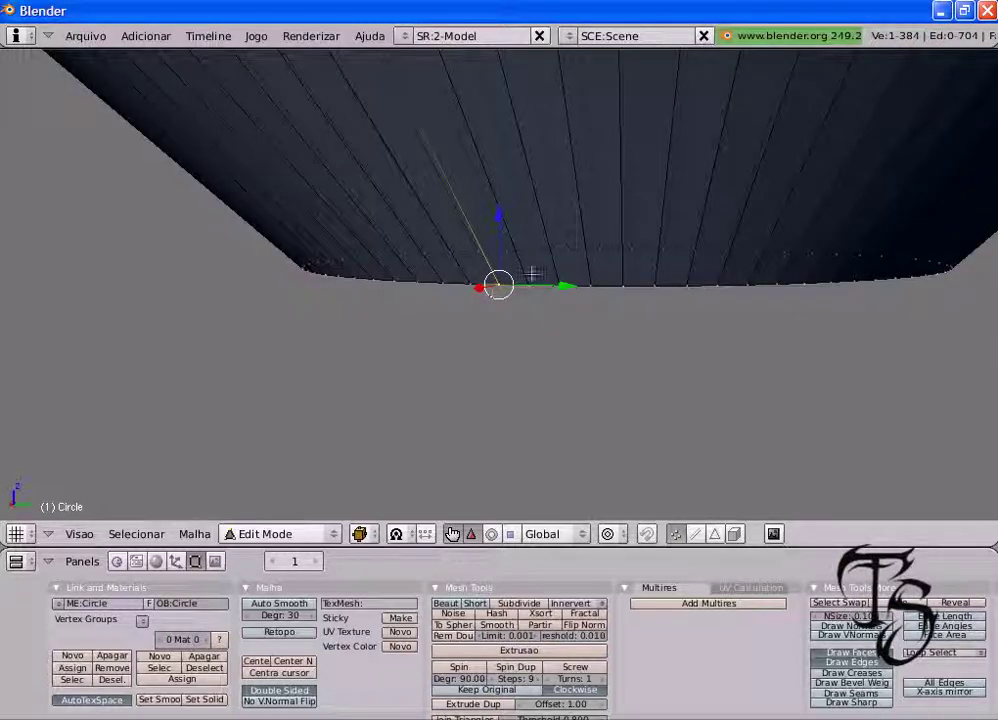
pyautogui.press('KP_2')
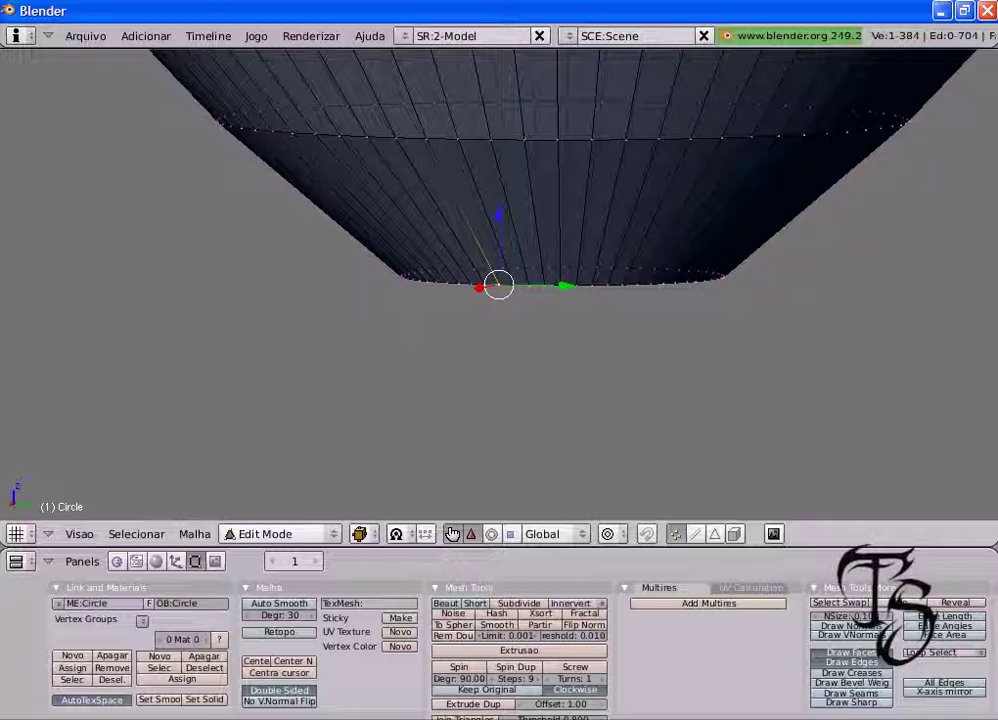
pyautogui.press('a')
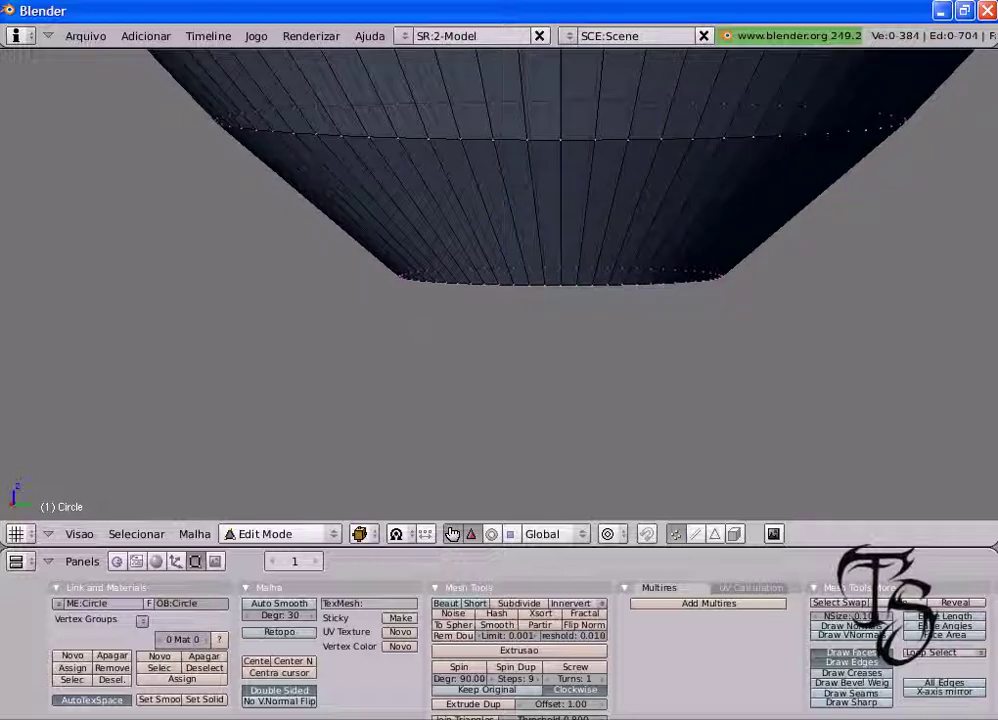
pyautogui.press('KP_4')
pyautogui.hotkey('ctrl', 'r')
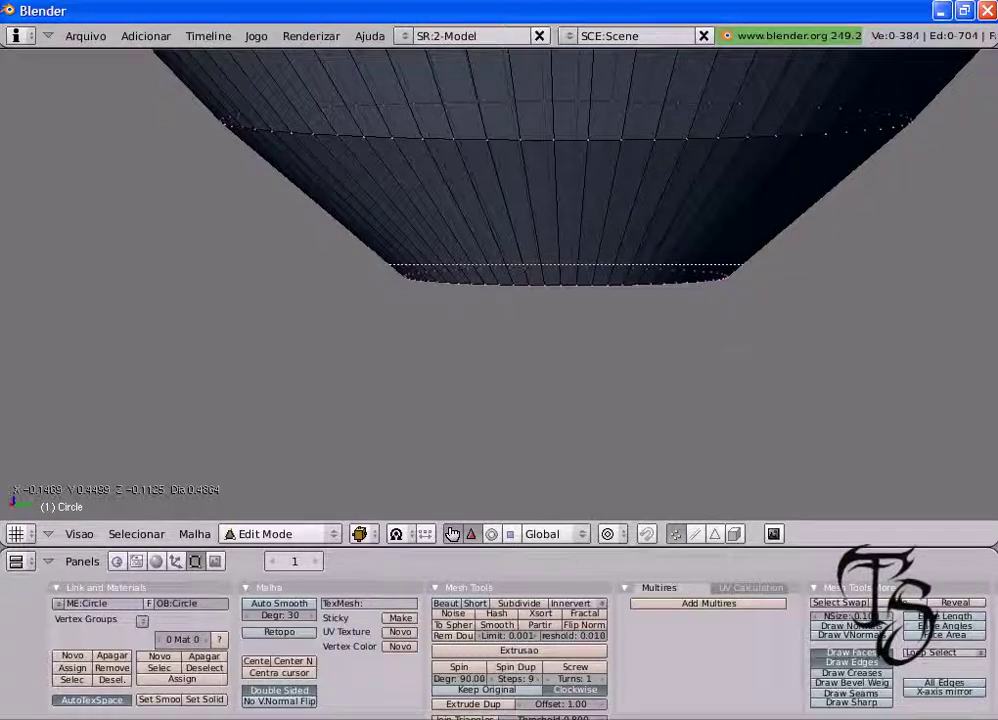
pyautogui.keyDown('alt'); pyautogui.rightClick(560, 268); pyautogui.keyUp('alt')
pyautogui.press('KP_8')
pyautogui.press('KP_8')
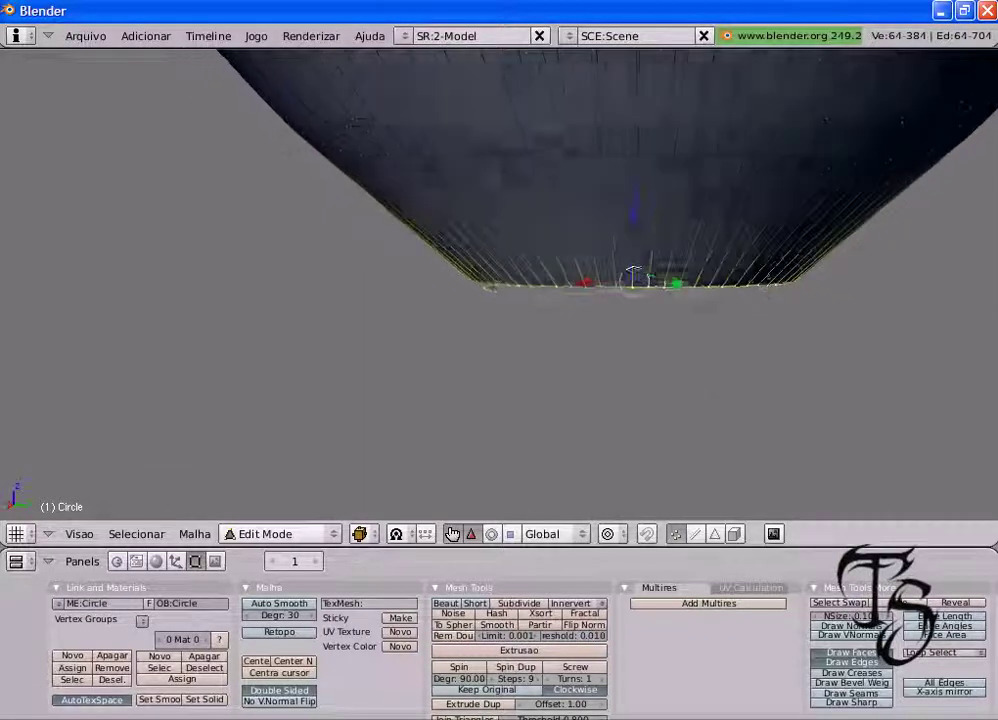
pyautogui.press('KP_8')
pyautogui.press('KP_2')
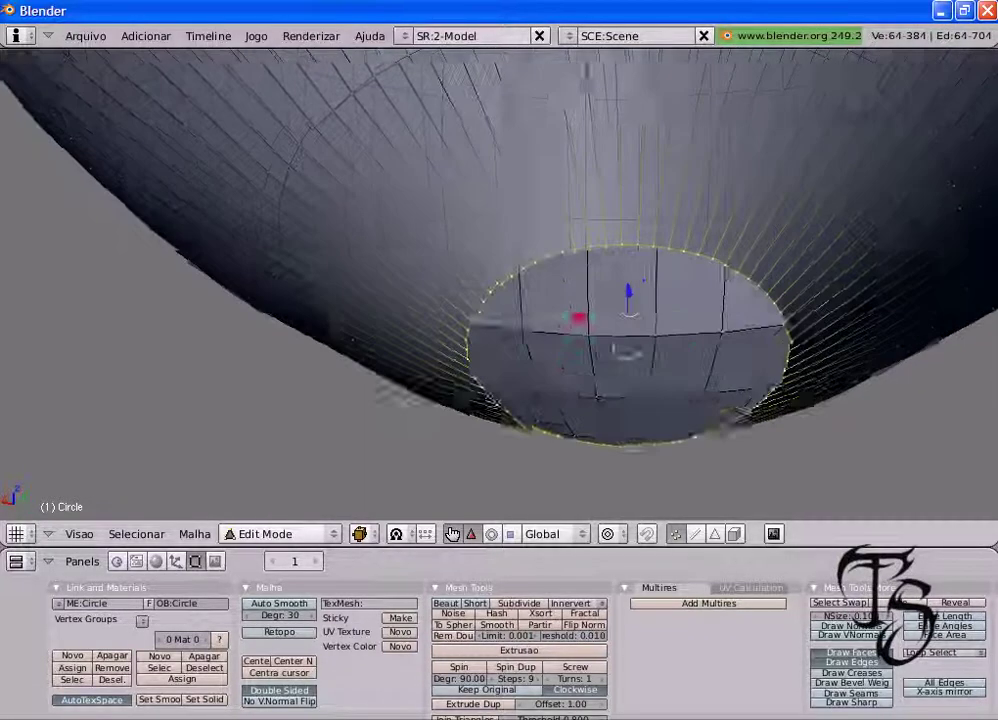
pyautogui.press('KP_2')
pyautogui.press('KP_2')
pyautogui.press('KP_2')
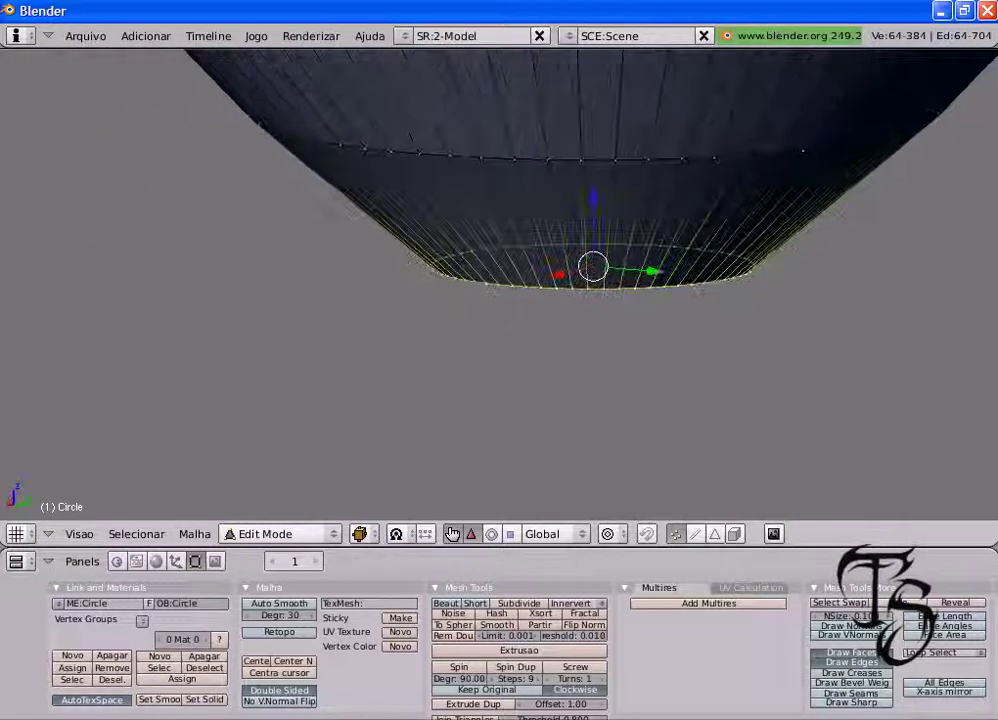
pyautogui.press('KP_1')
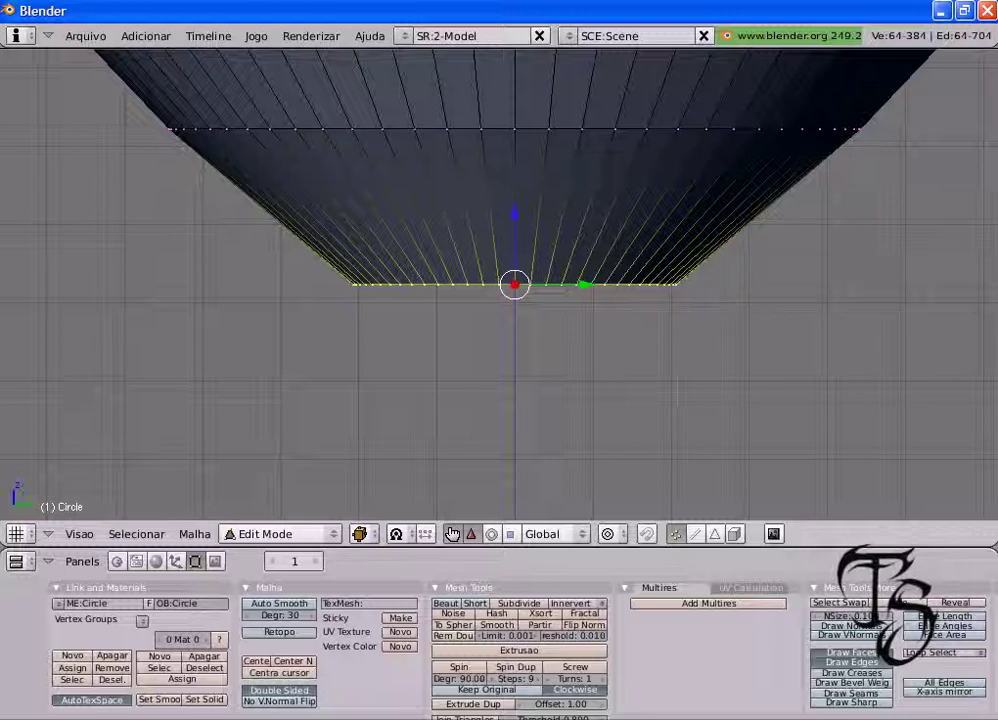
# - Extrude the bottom ring slightly downward and shrink it to about 0.64 scale
pyautogui.press('e')
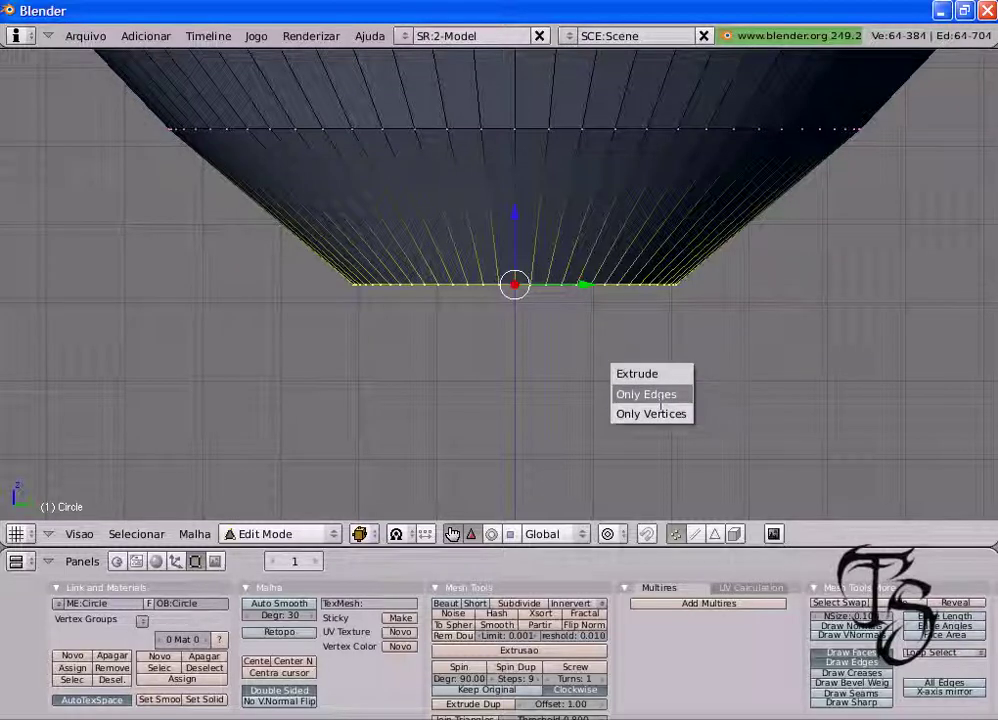
pyautogui.click(660, 402)
pyautogui.press('z')
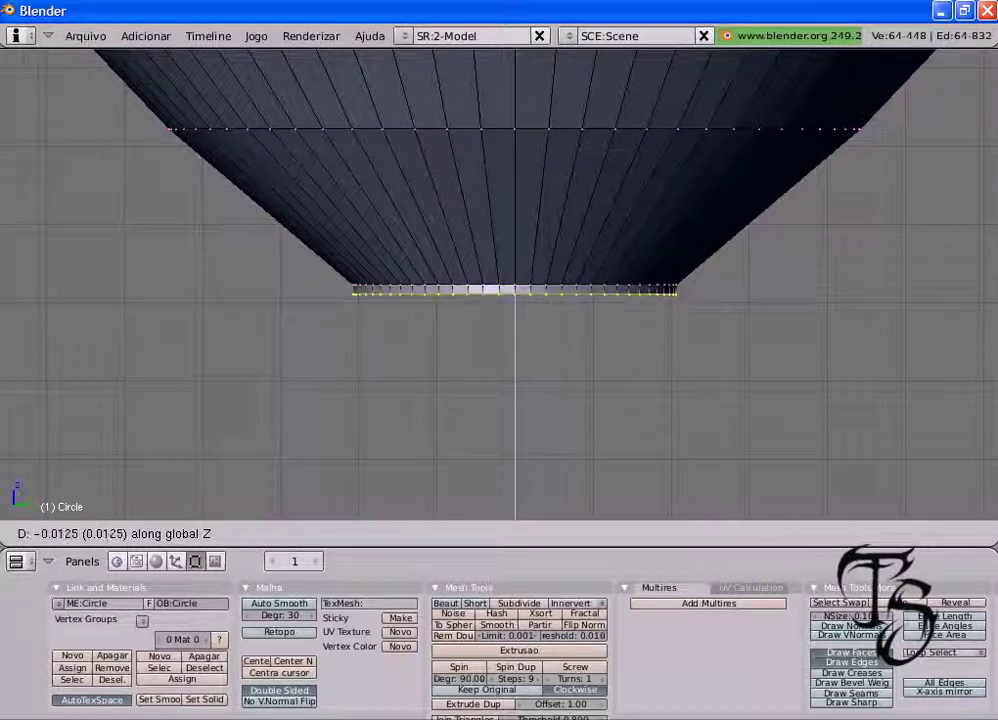
pyautogui.click(652, 460)
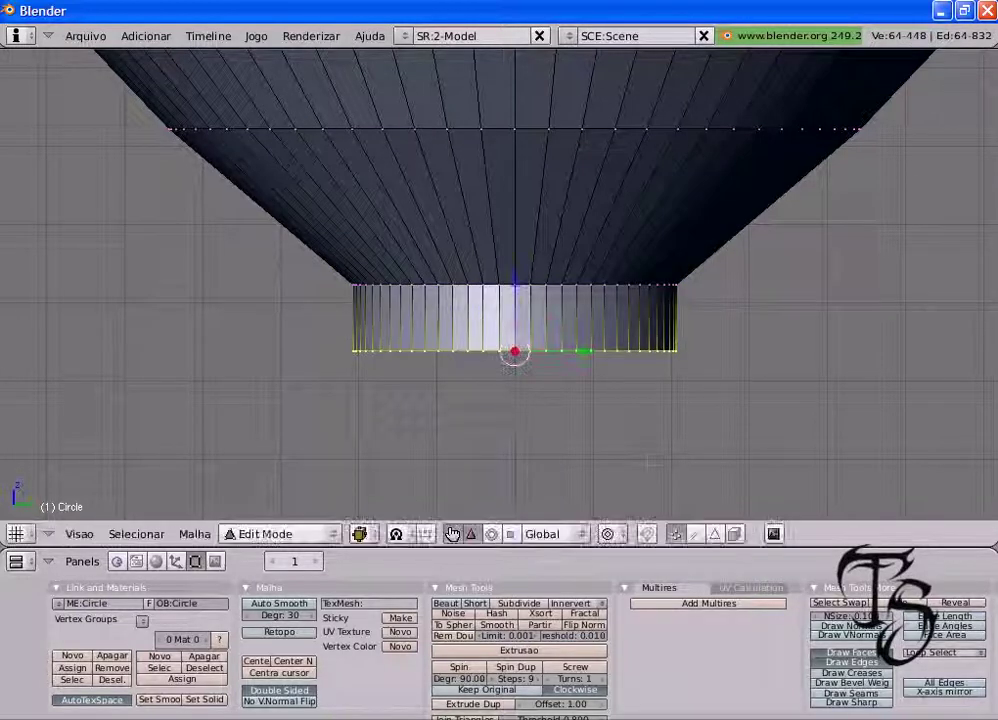
pyautogui.press('s')
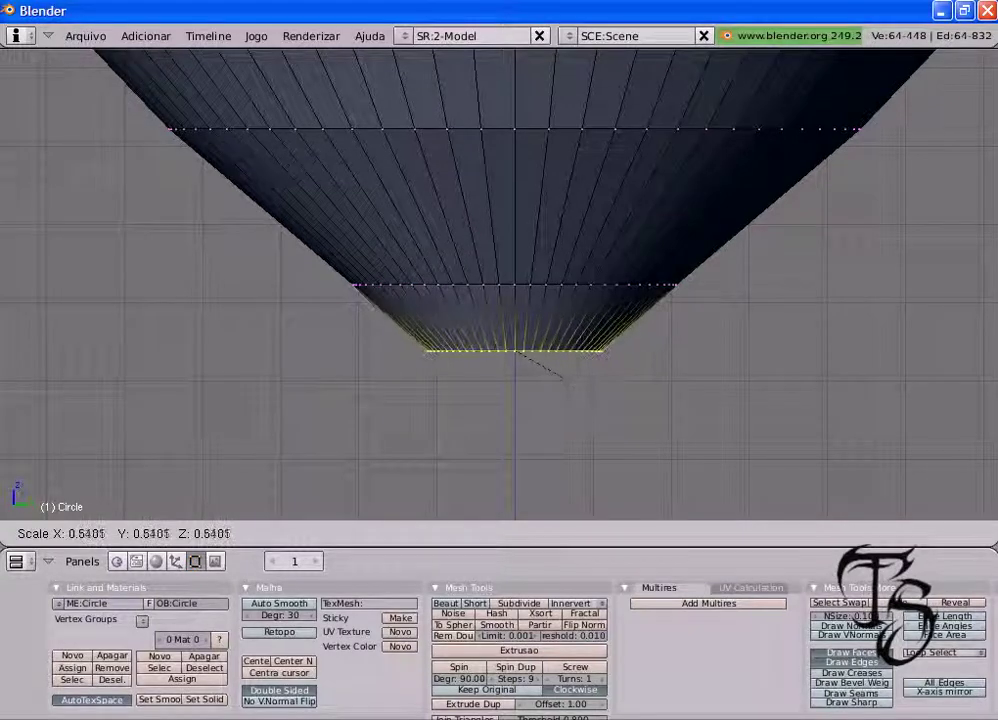
pyautogui.click(572, 380)
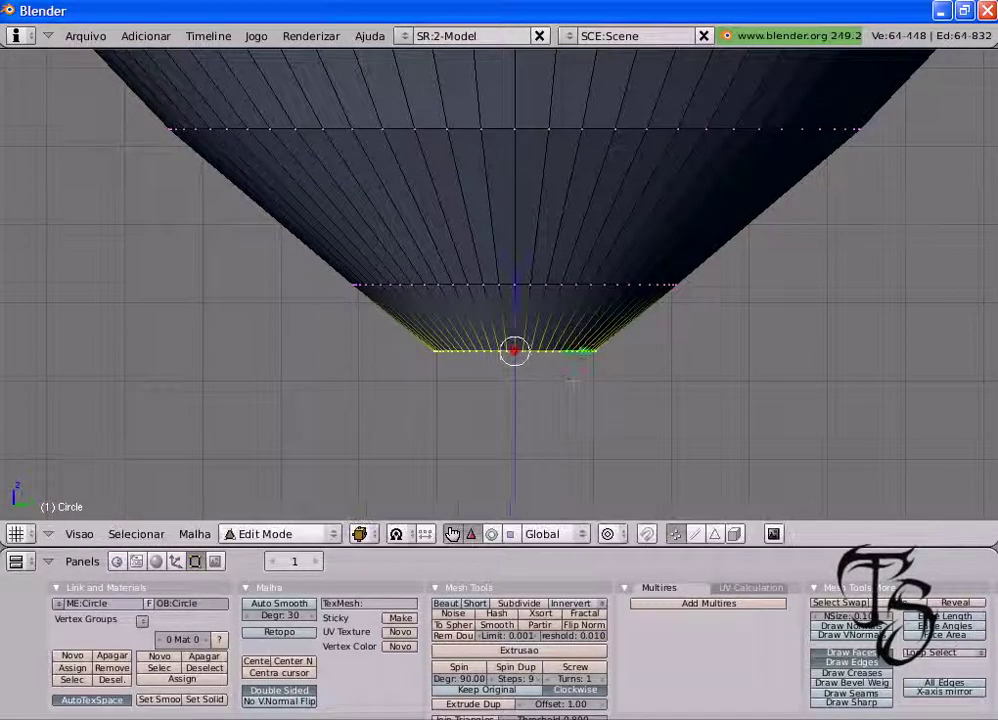
pyautogui.moveTo(572, 380); pyautogui.dragTo(645, 363, button='middle')
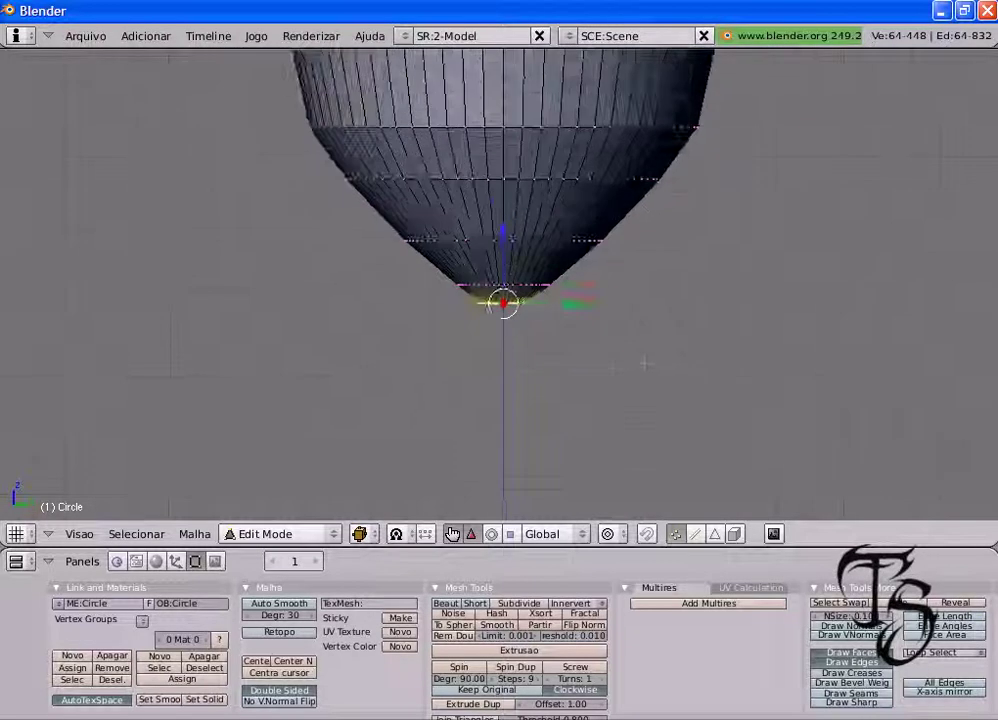
pyautogui.scroll(-3, 645, 363)
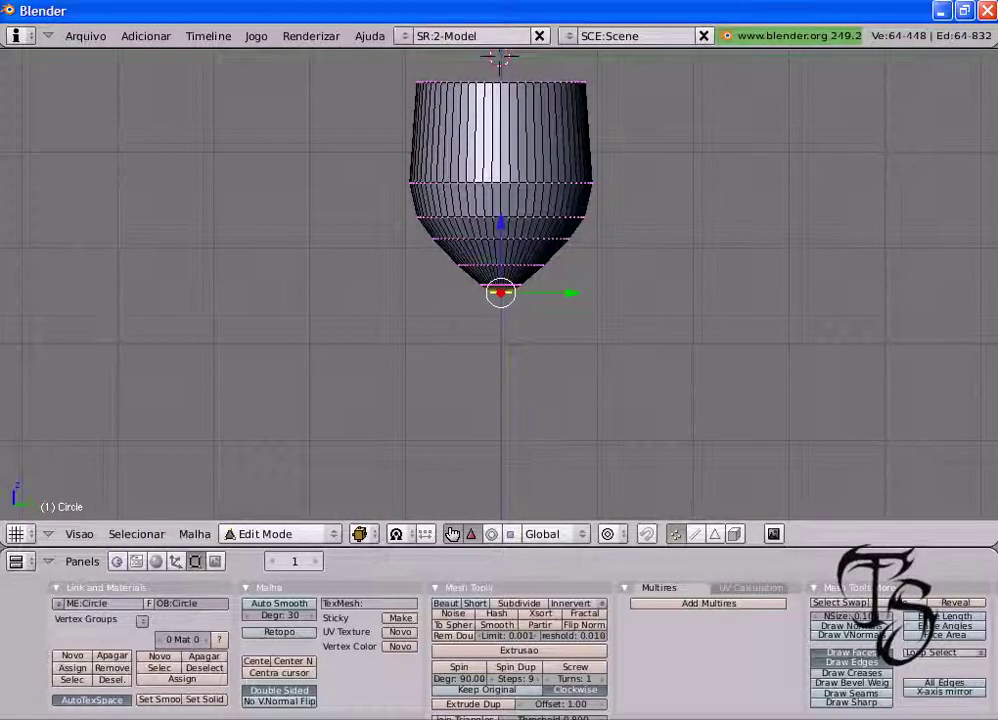
pyautogui.moveTo(498, 57); pyautogui.dragTo(497, 60, button='middle')
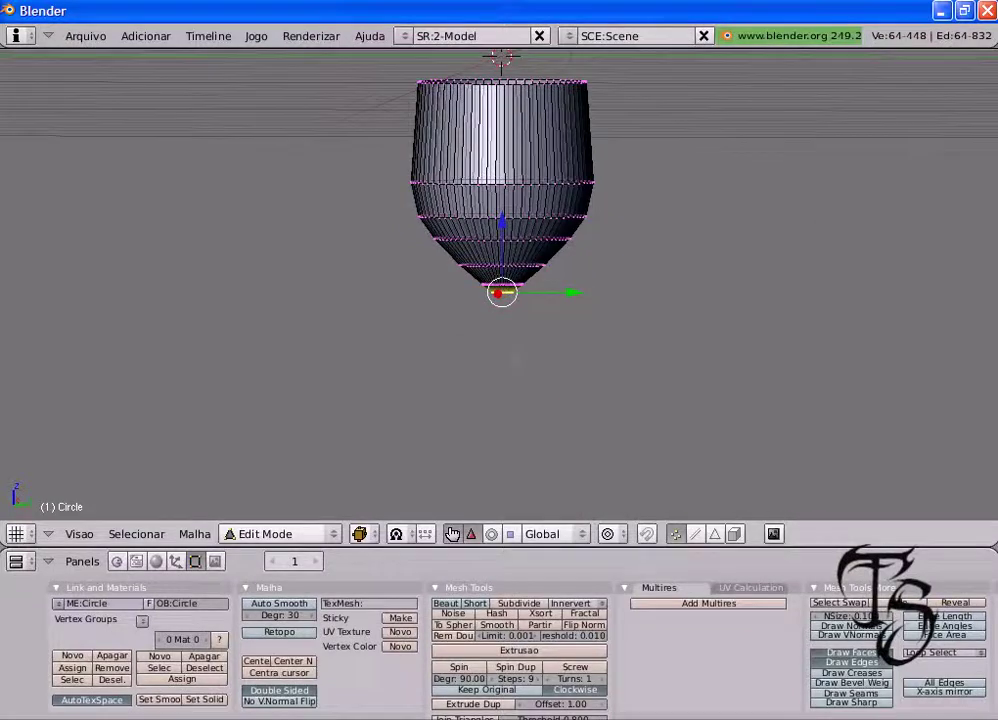
pyautogui.scroll(2, 498, 57)
pyautogui.moveTo(498, 57); pyautogui.dragTo(498, 60, button='middle')
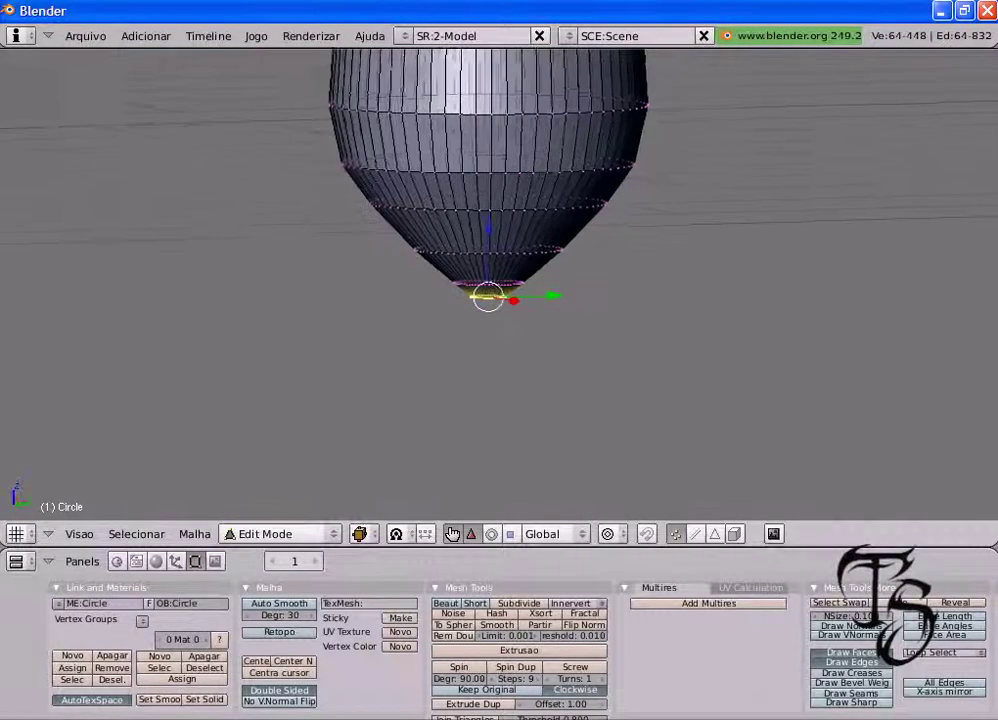
pyautogui.press('KP_1')
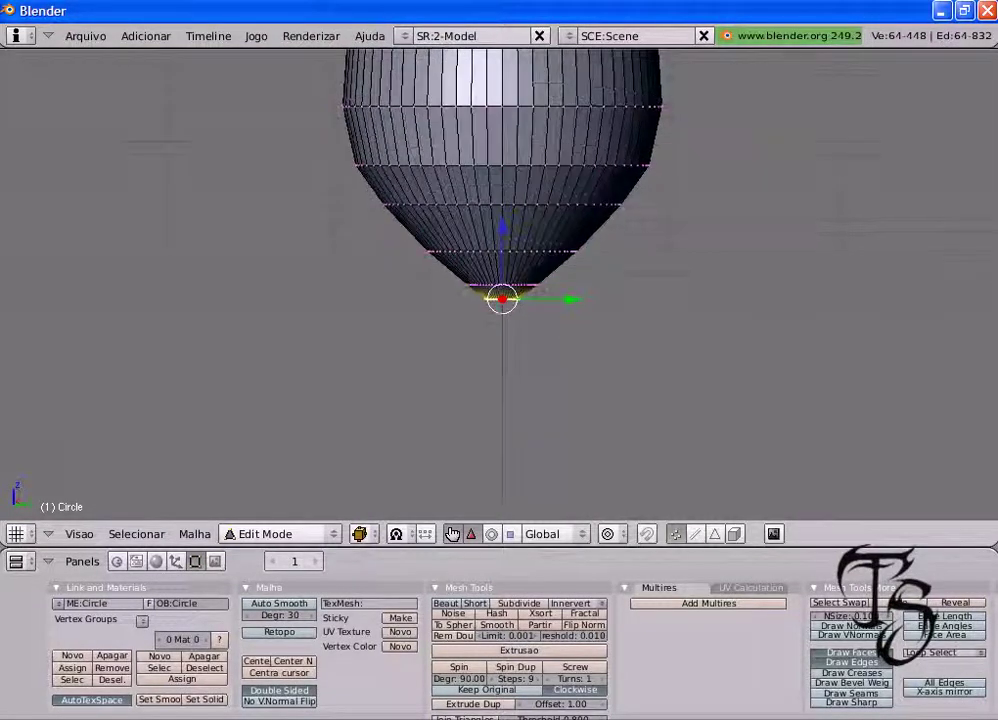
pyautogui.moveTo(498, 60)
pyautogui.mouseDown(button='middle')
pyautogui.moveTo(510, 64)
pyautogui.moveTo(506, 46)
pyautogui.mouseUp(button='middle')
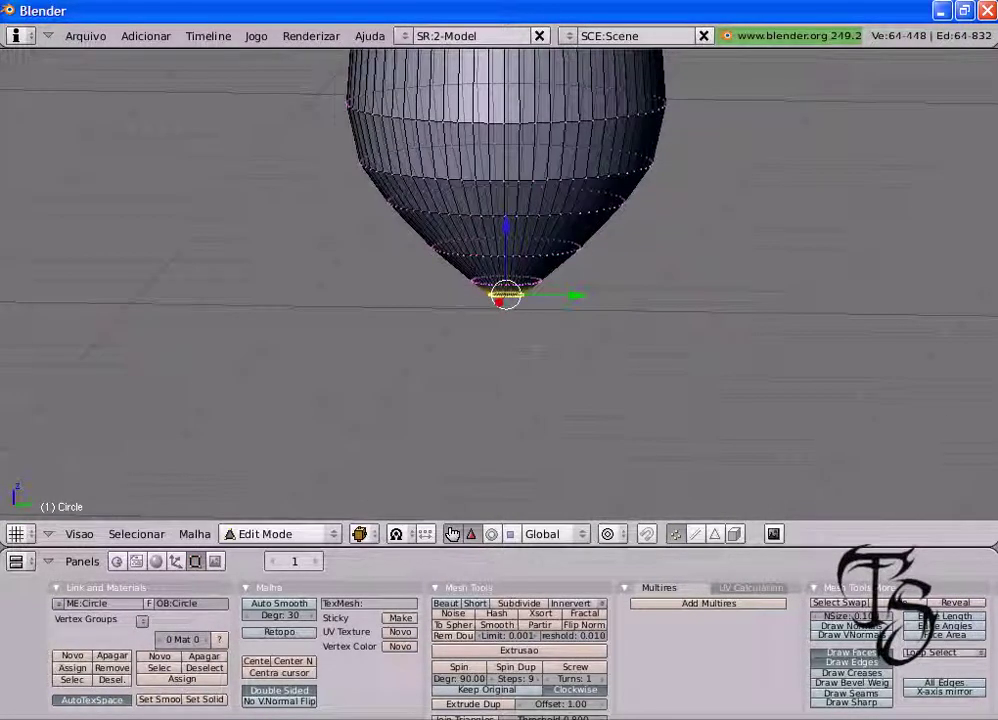
pyautogui.press('KP_1')
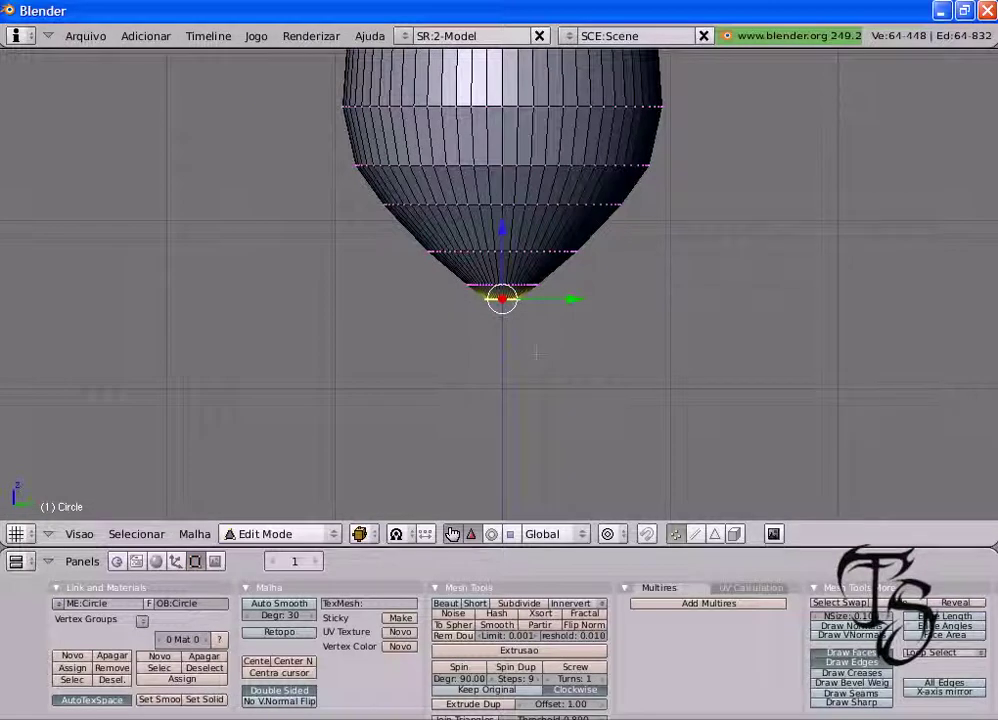
pyautogui.press('e')
pyautogui.click(505, 357)
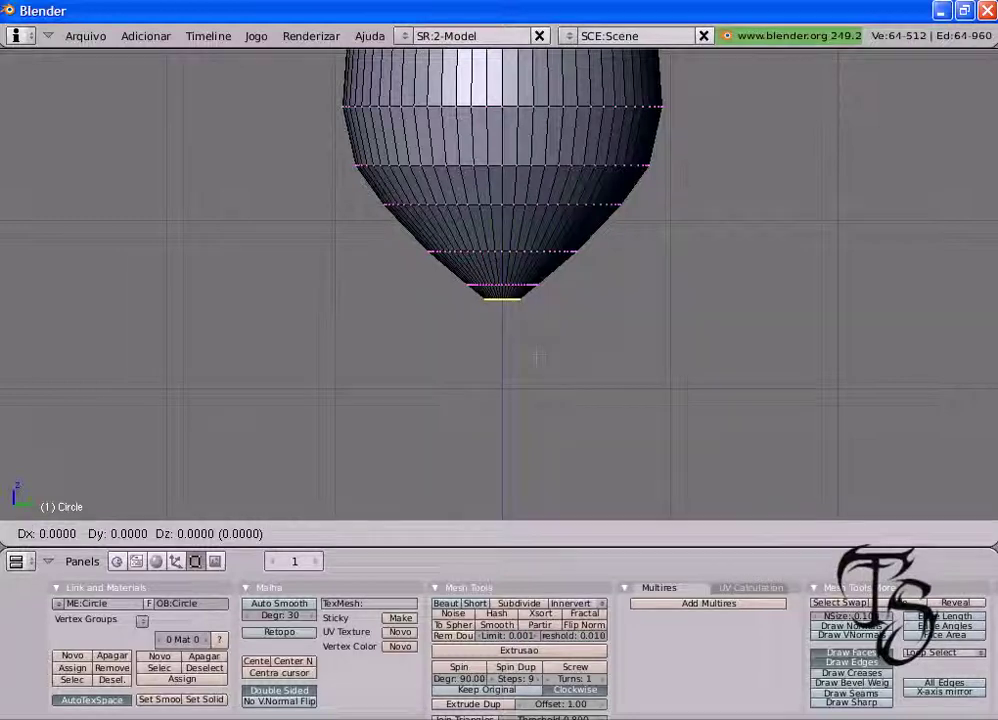
pyautogui.press('z')
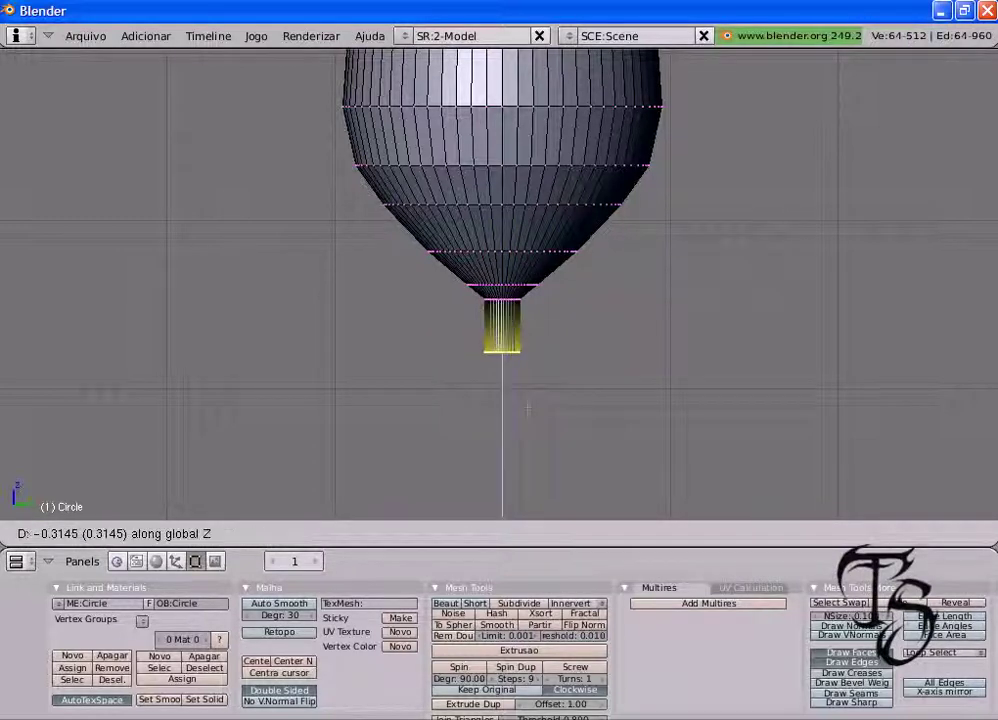
pyautogui.press('ctrl')
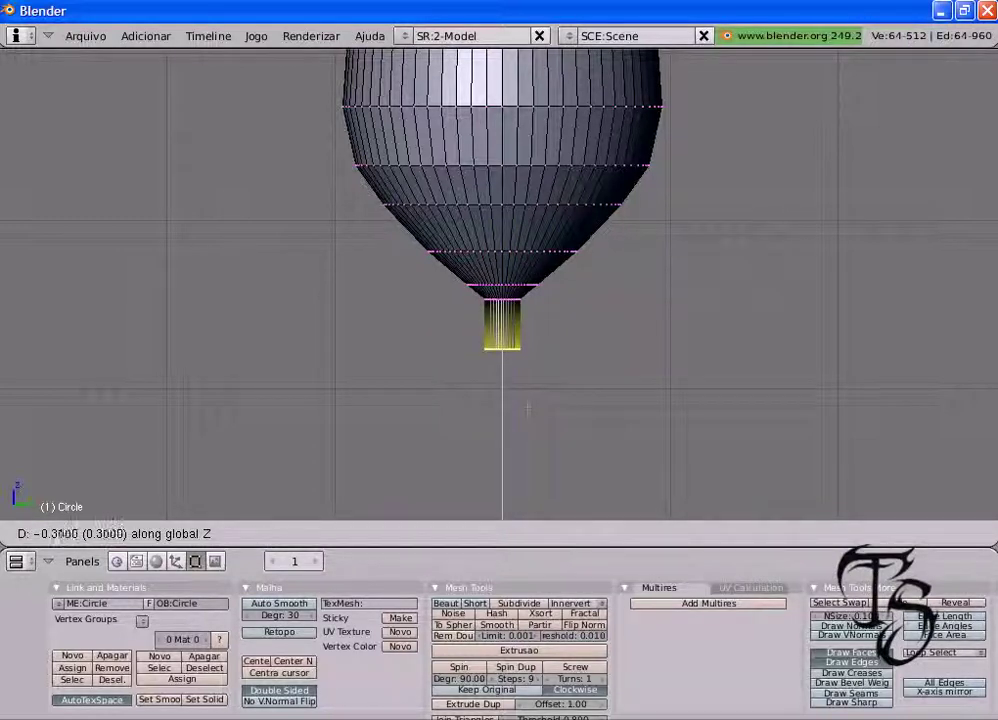
pyautogui.rightClick(535, 390)
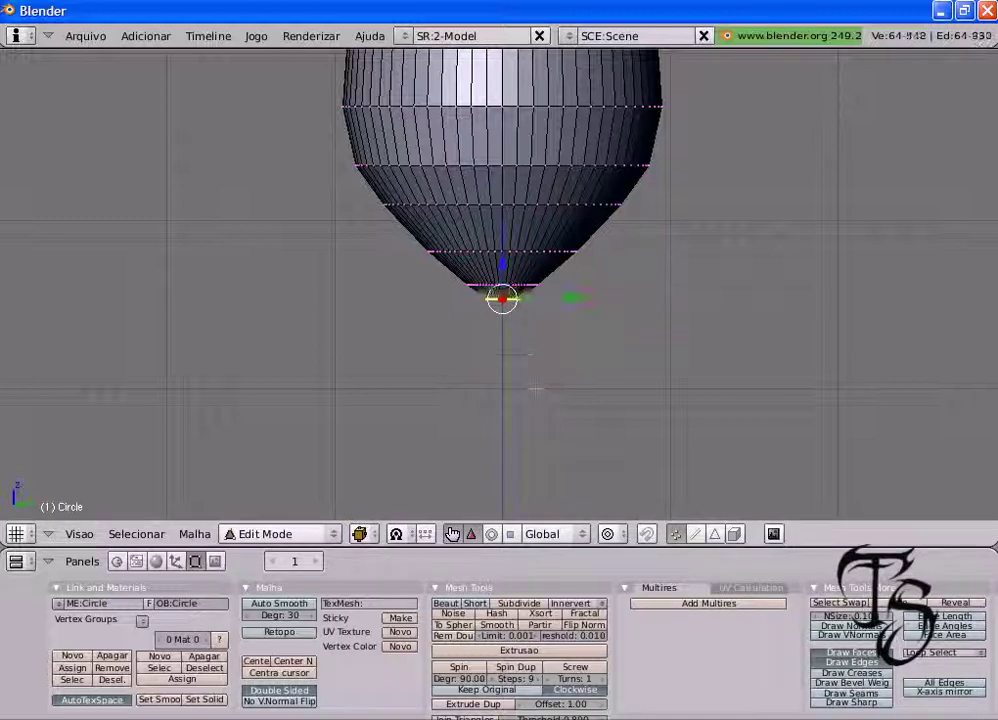
pyautogui.press('e')
pyautogui.click(535, 390)
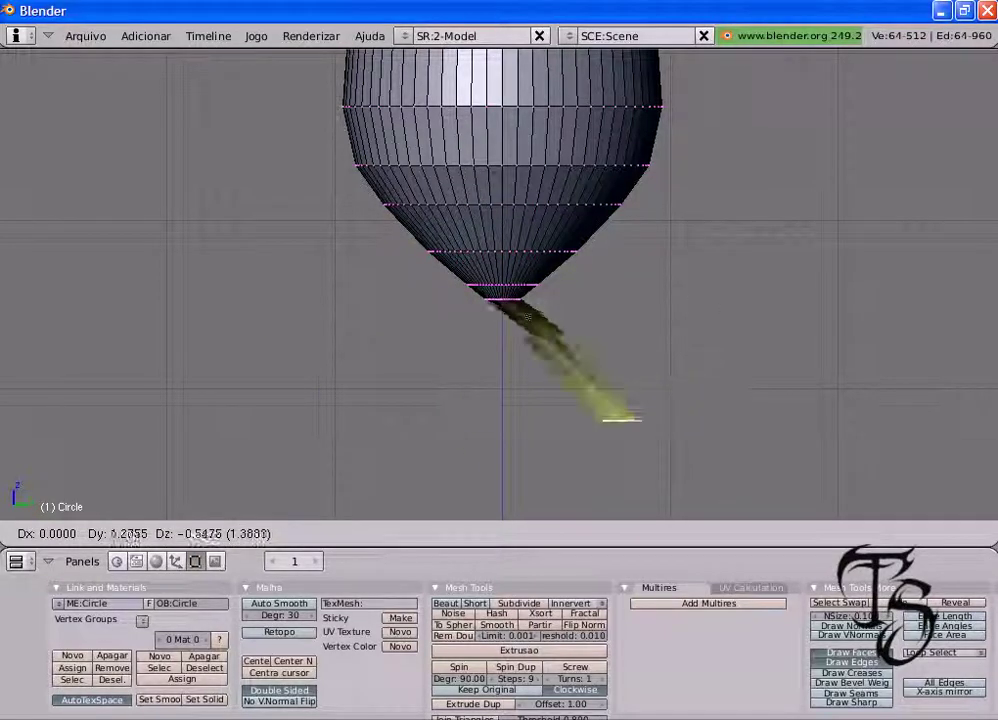
pyautogui.click(382, 490)
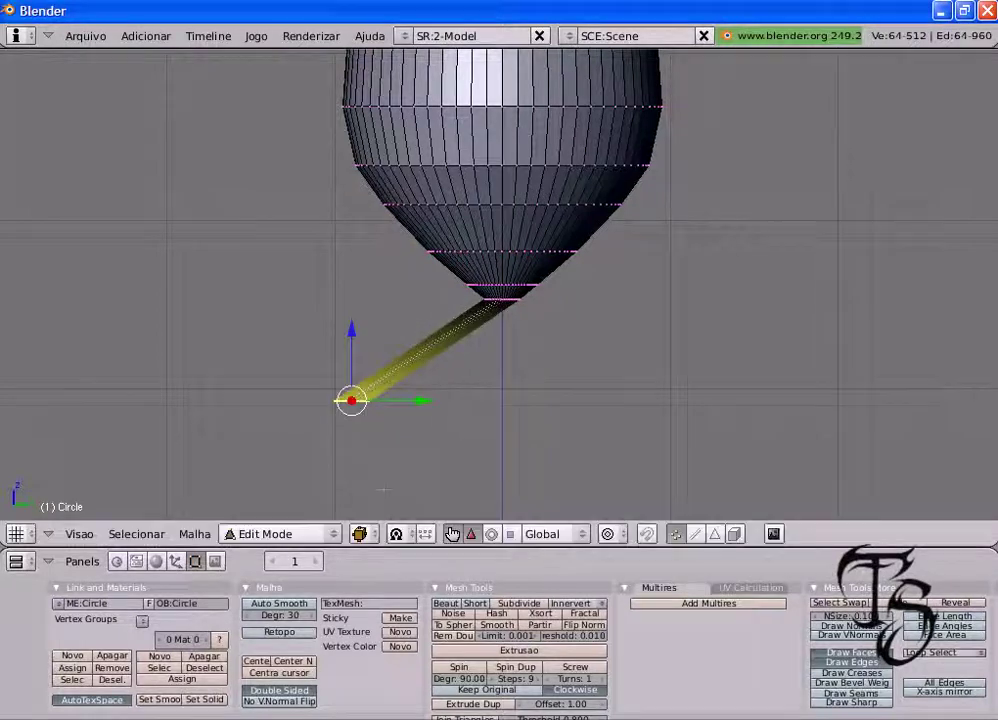
pyautogui.moveTo(500, 300); pyautogui.dragTo(383, 312, button='middle')
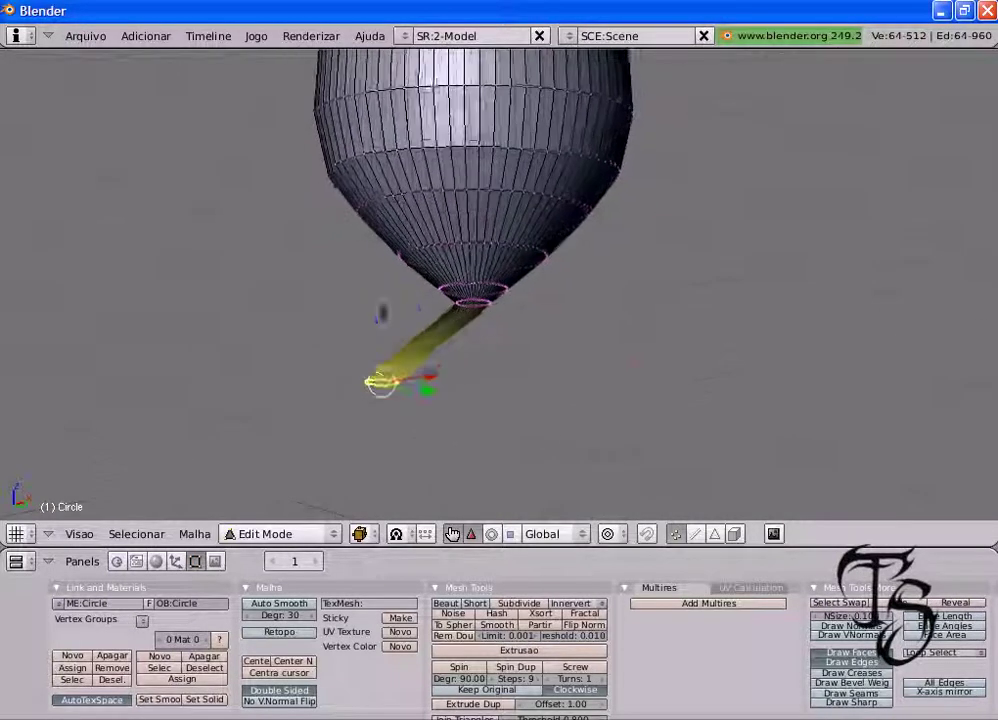
pyautogui.hotkey('ctrl', 'z')
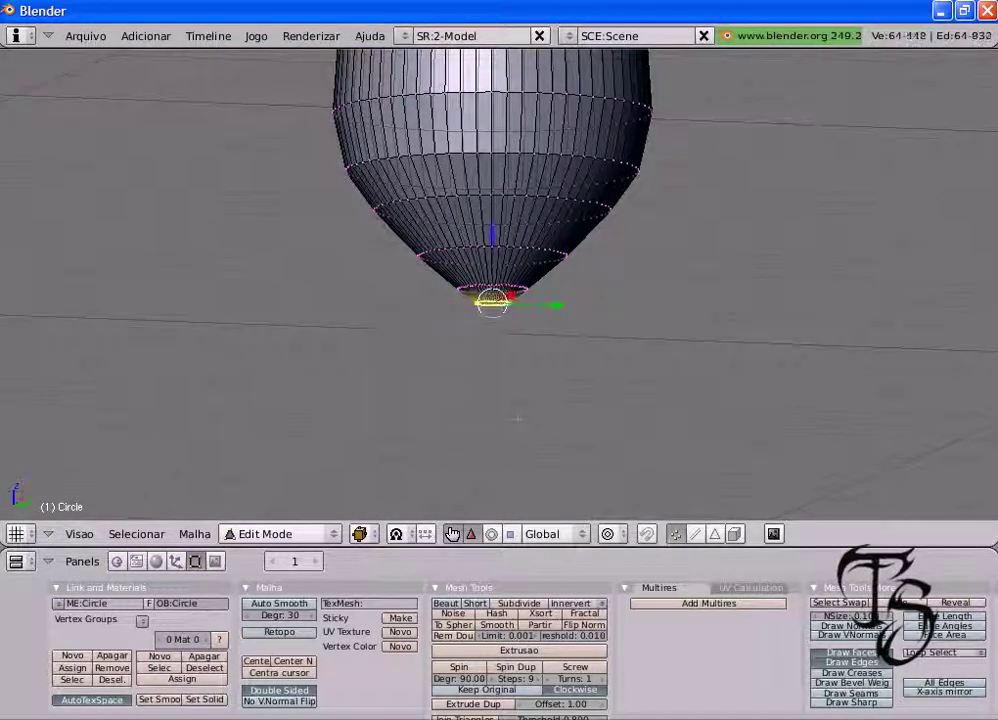
pyautogui.moveTo(500, 300)
pyautogui.mouseDown(button='middle')
pyautogui.moveTo(510, 290)
pyautogui.moveTo(500, 295)
pyautogui.mouseUp(button='middle')
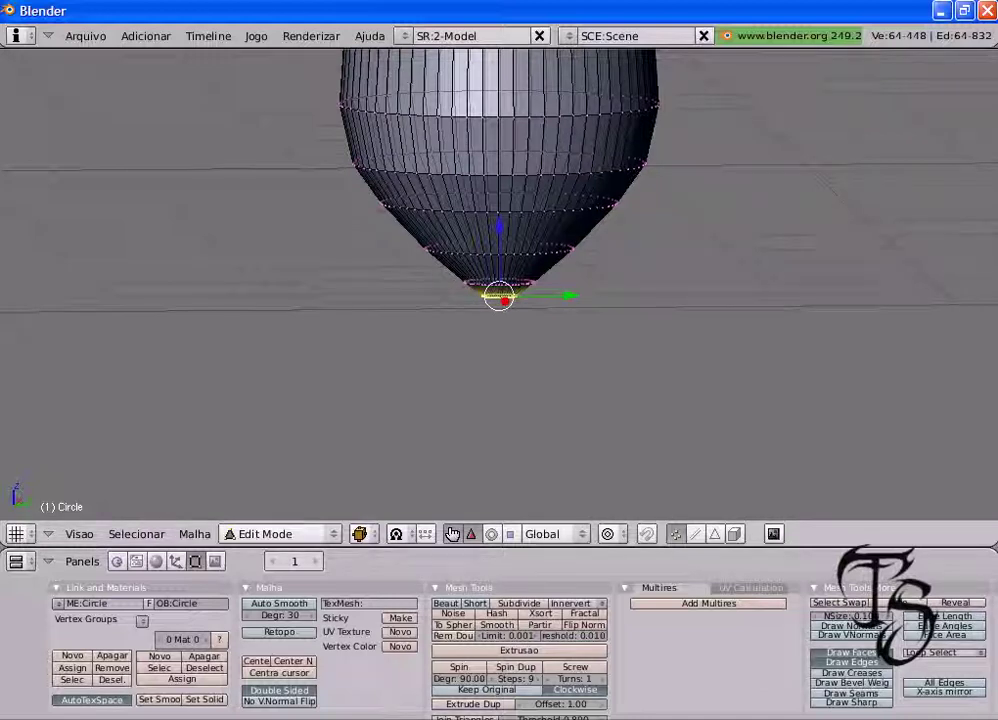
# - Extrude the bottom ring's edges straight down along Z to form the stem
pyautogui.press('e')
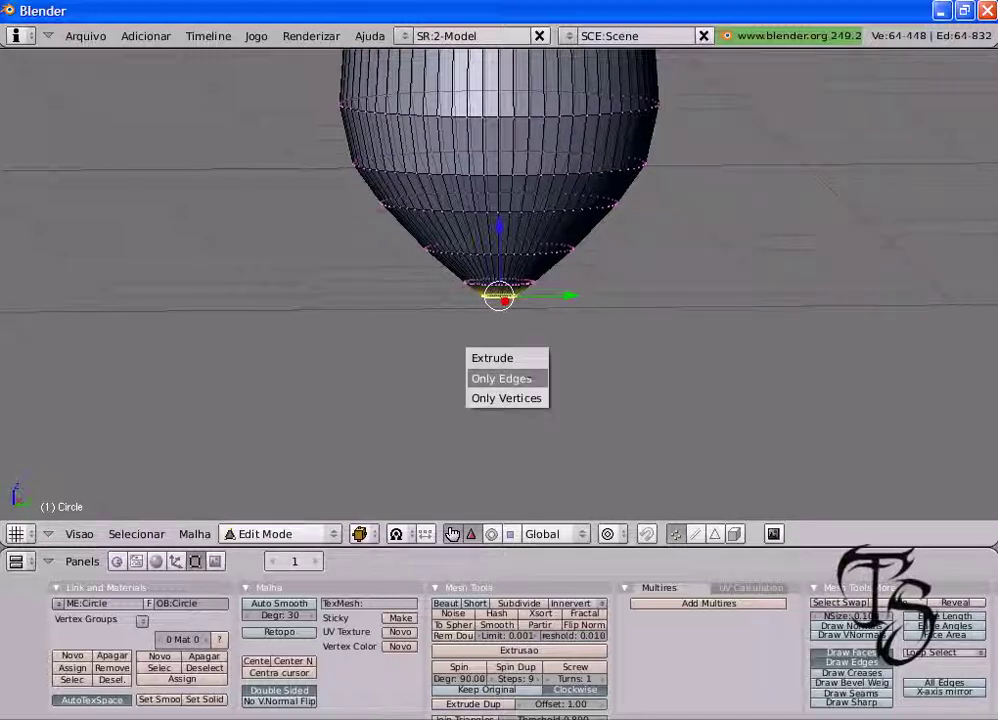
pyautogui.click(528, 379)
pyautogui.press('z')
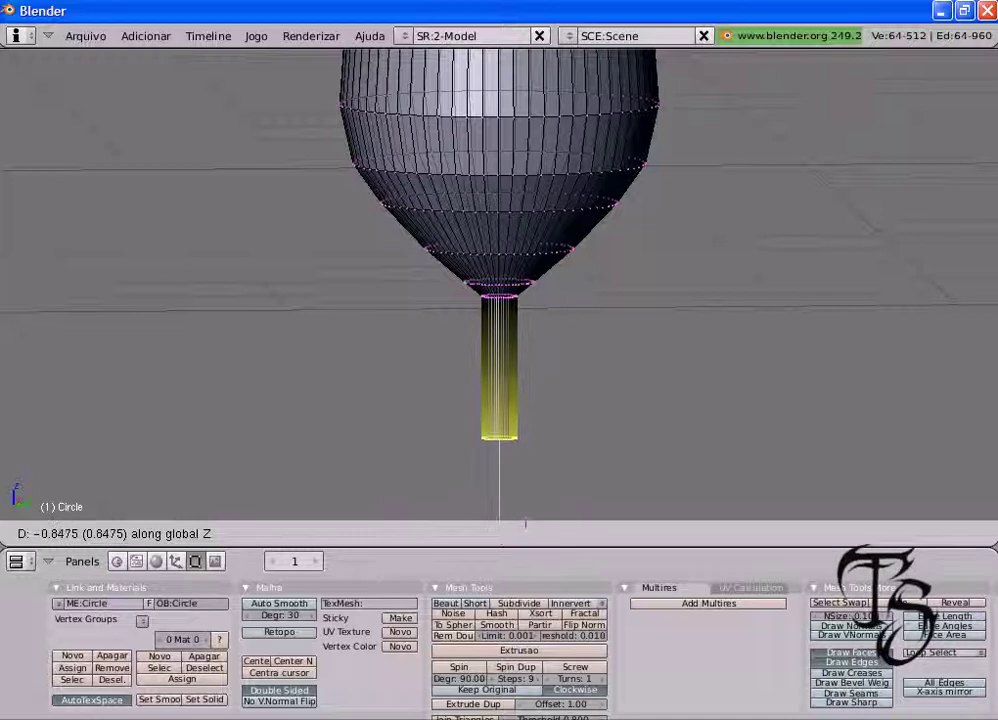
pyautogui.click(522, 512)
# - Lower the stem's bottom ring further to lengthen the stem, then return to front view
pyautogui.press('KP_Decimal')
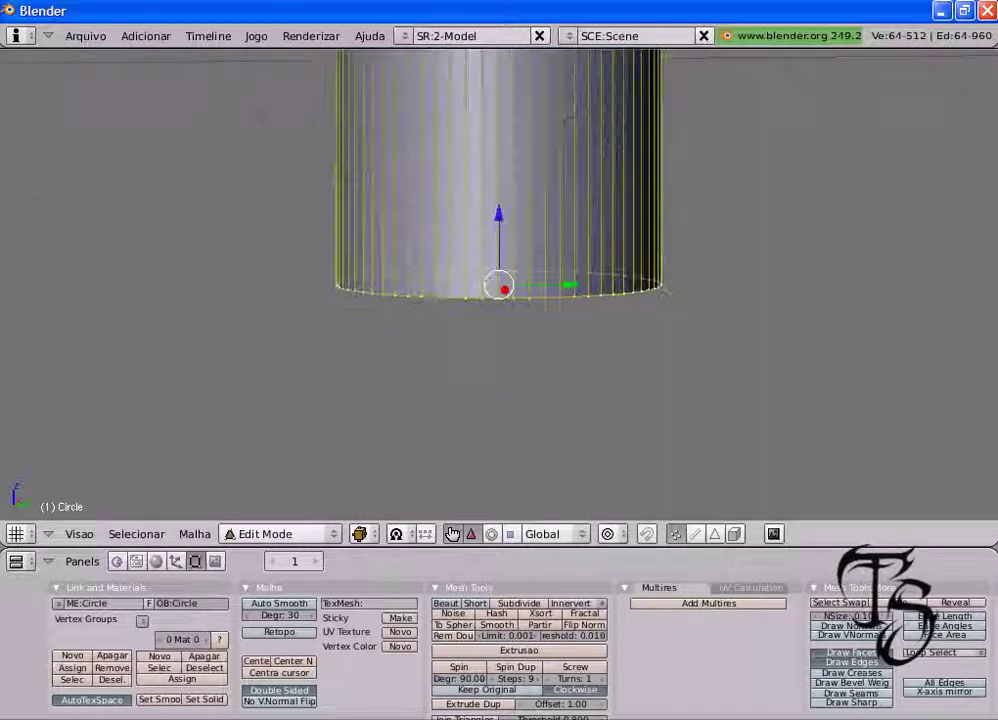
pyautogui.scroll(-1, 499, 270)
pyautogui.scroll(-3, 499, 270)
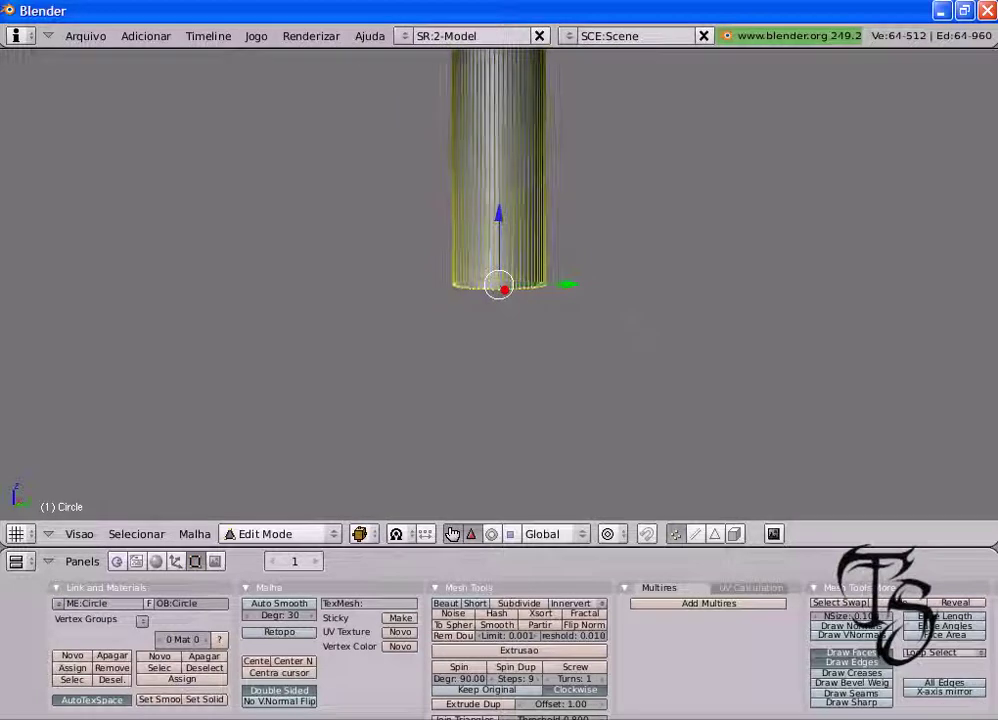
pyautogui.scroll(-3, 499, 270)
pyautogui.scroll(-2, 499, 270)
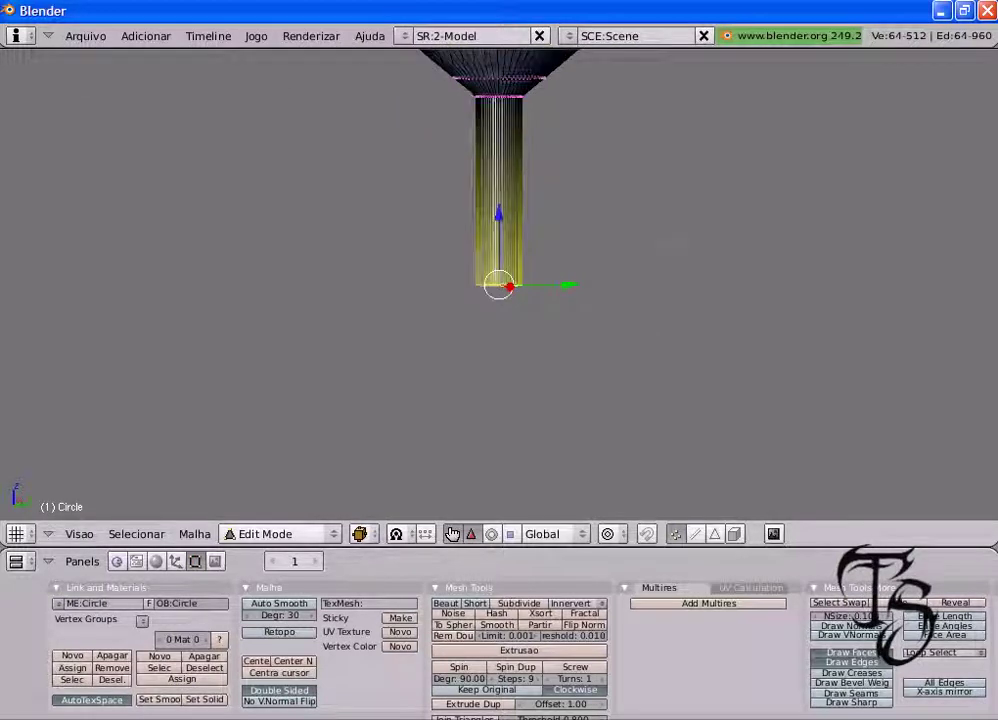
pyautogui.scroll(-2, 499, 270)
pyautogui.scroll(-1, 499, 270)
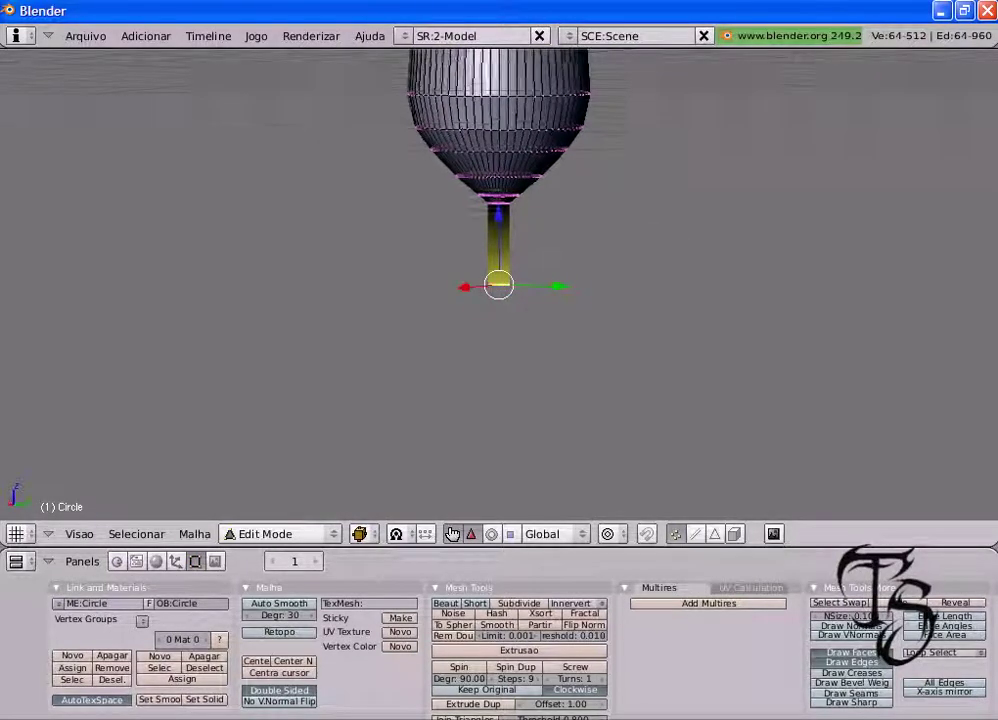
pyautogui.moveTo(497, 216)
pyautogui.mouseDown()
pyautogui.moveTo(497, 243)
pyautogui.moveTo(497, 226)
pyautogui.mouseUp()
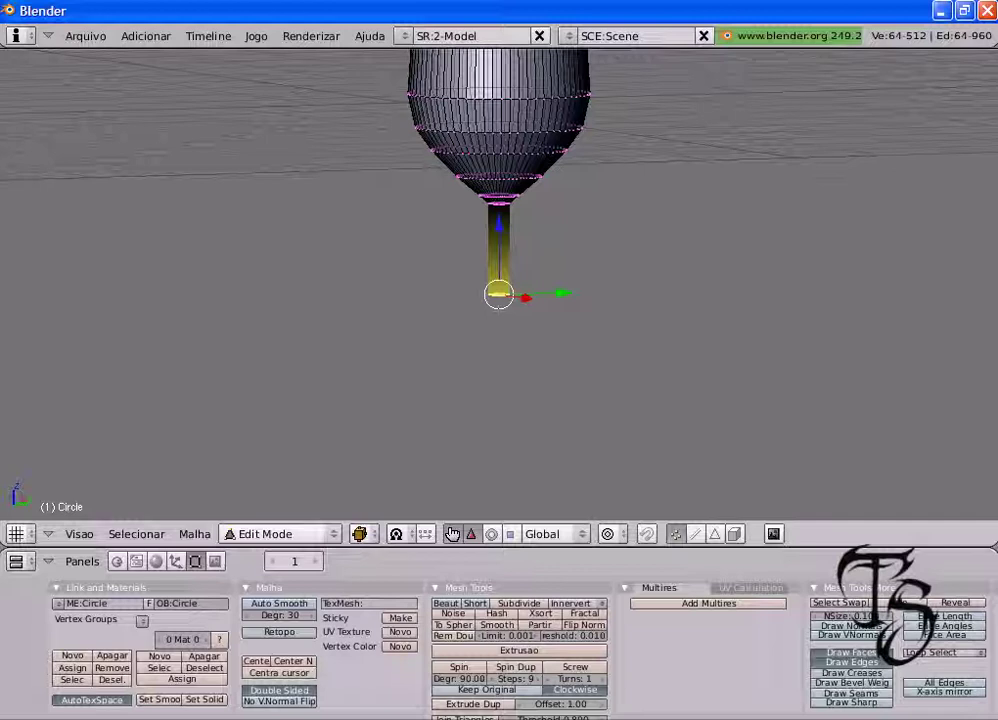
pyautogui.press('KP_1')
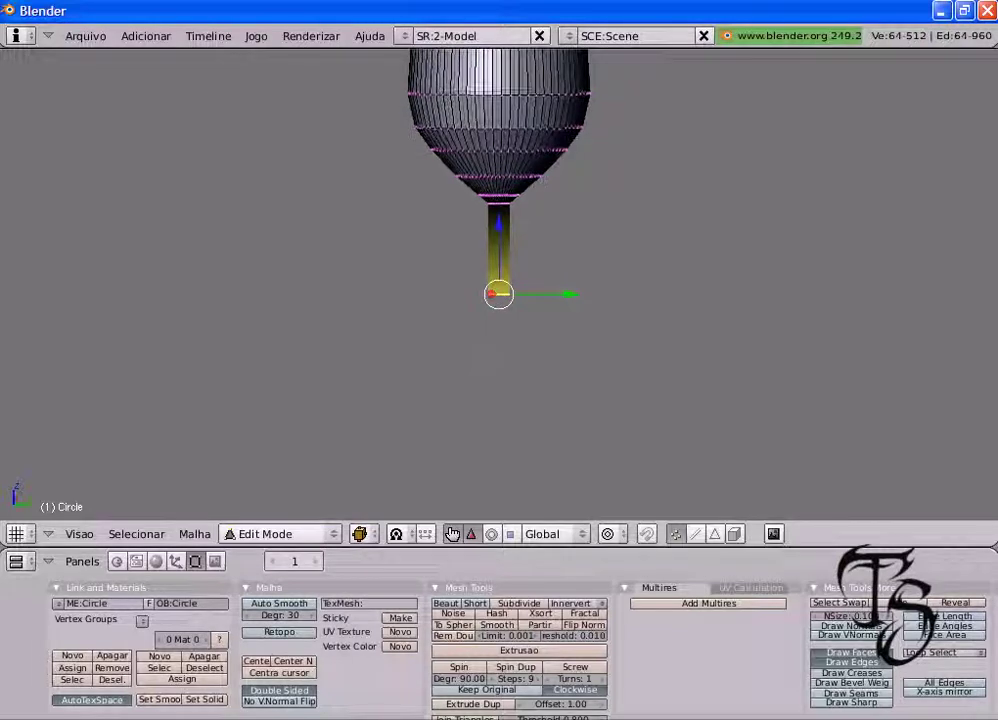
pyautogui.scroll(3, 499, 283)
pyautogui.scroll(2, 499, 283)
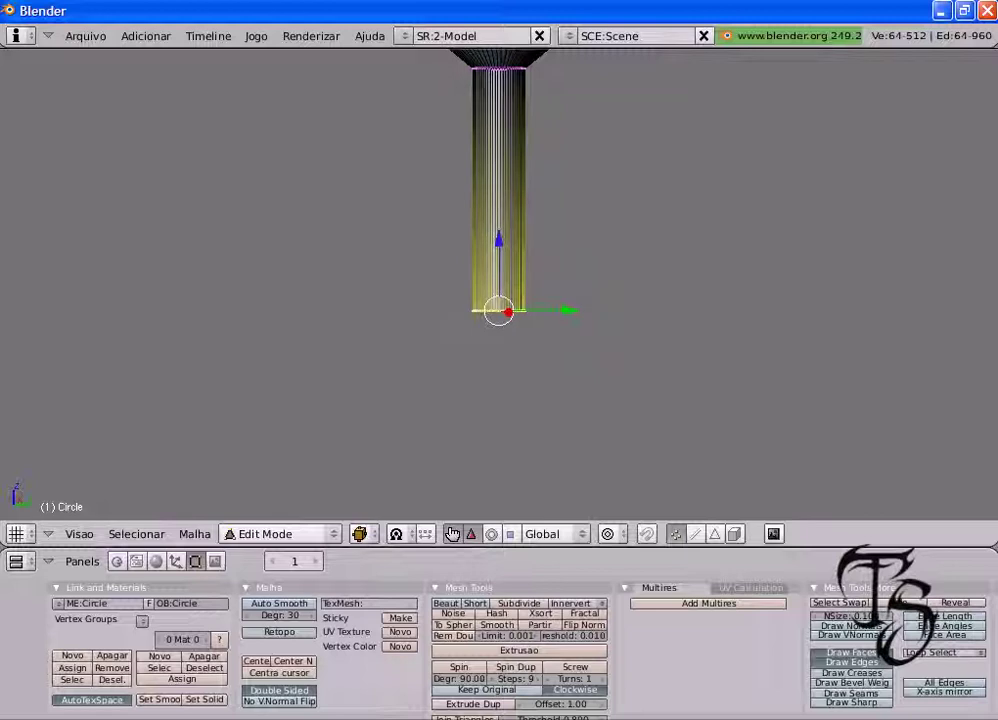
# - Extrude the stem's bottom ring edges in place without moving them
pyautogui.press('e')
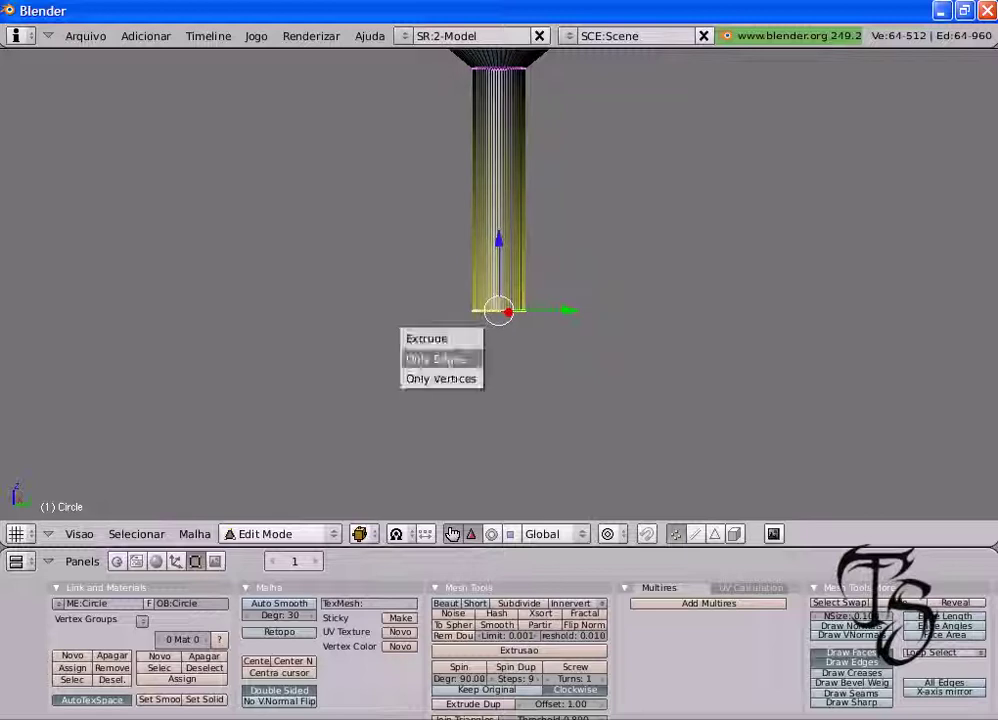
pyautogui.click(436, 358)
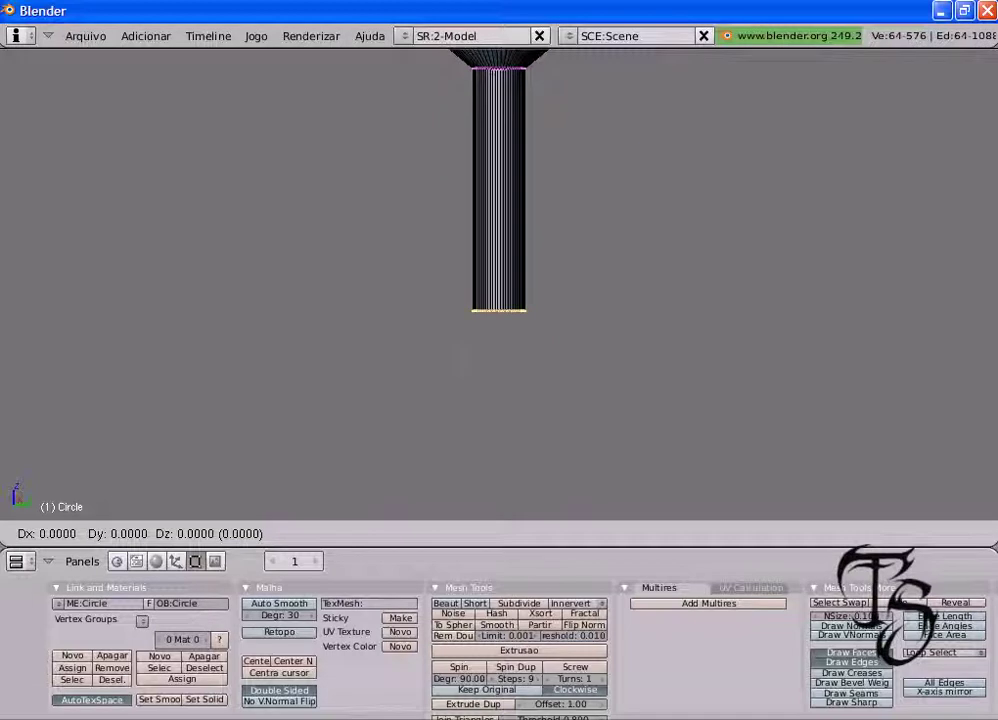
pyautogui.press('z')
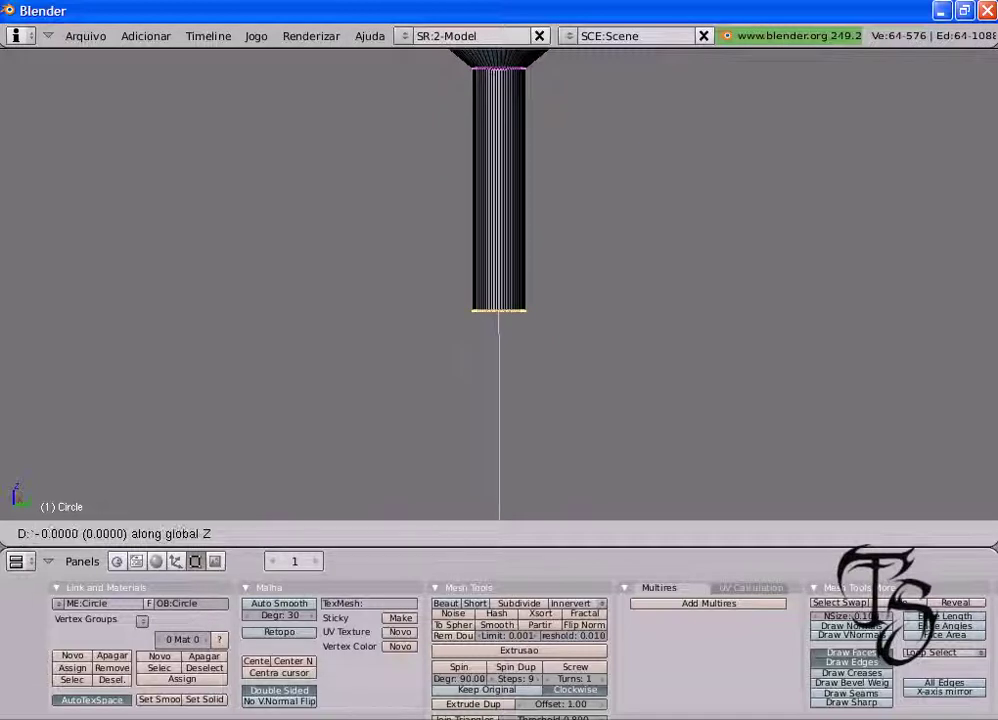
pyautogui.click(472, 358)
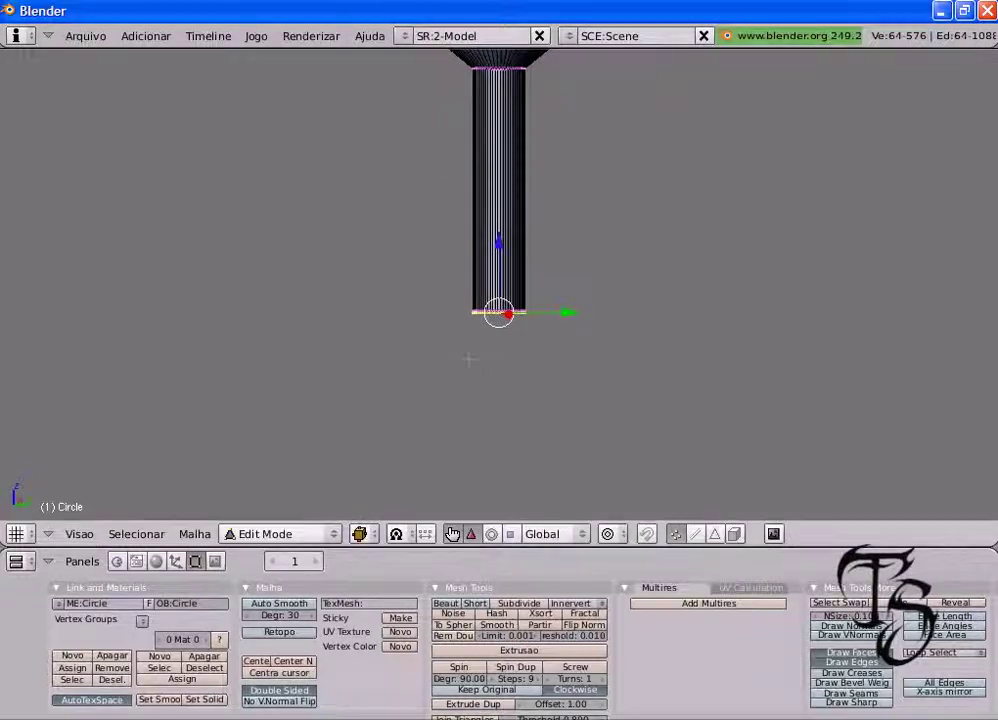
# - Widen the new ring about 2.34 times to start the foot
pyautogui.scroll(9, 472, 358)
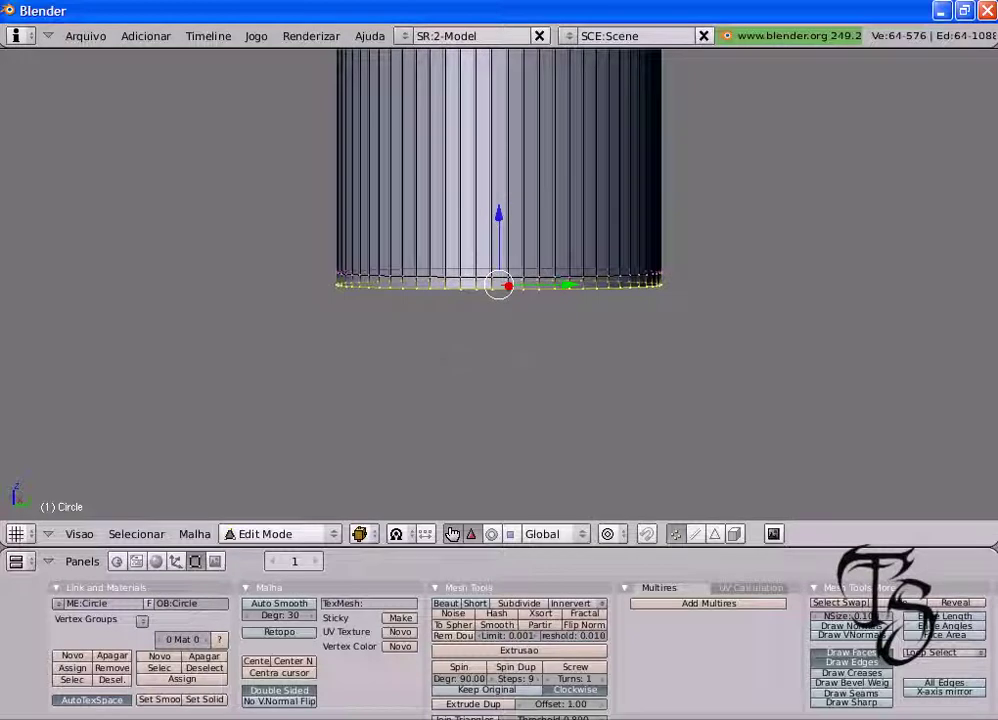
pyautogui.moveTo(500, 400); pyautogui.dragTo(500, 430, button='middle')
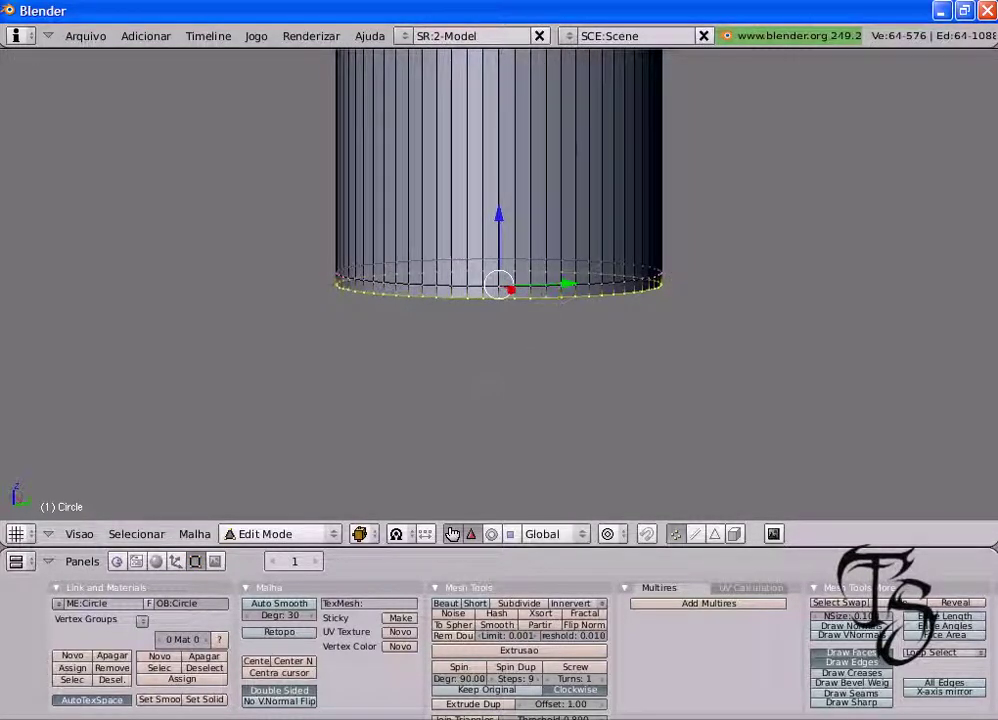
pyautogui.press('s')
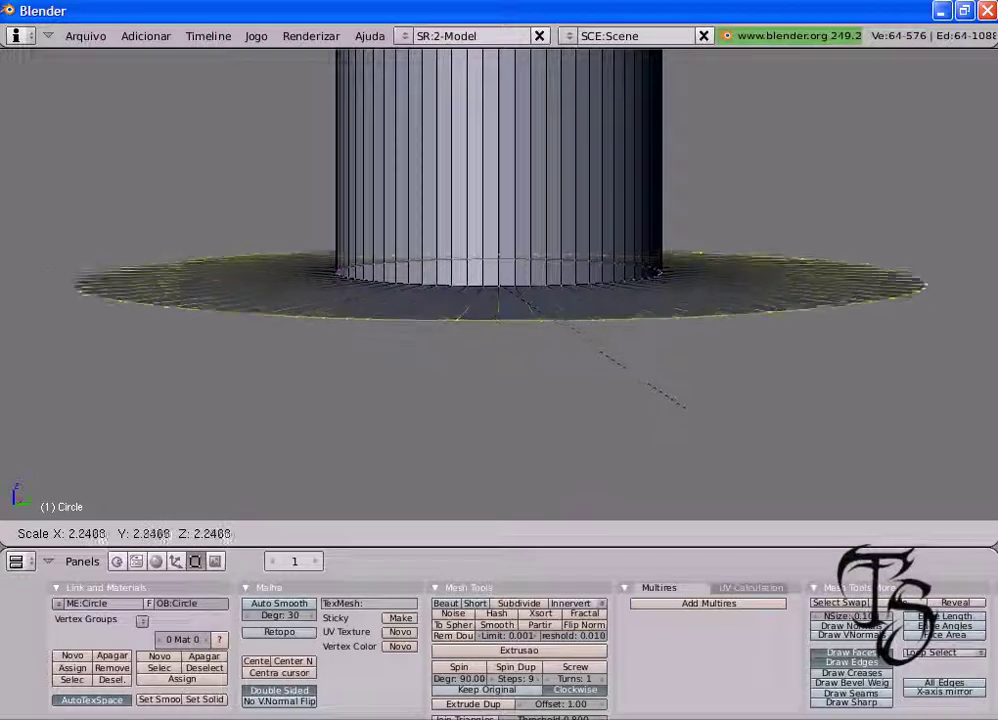
pyautogui.click(617, 403)
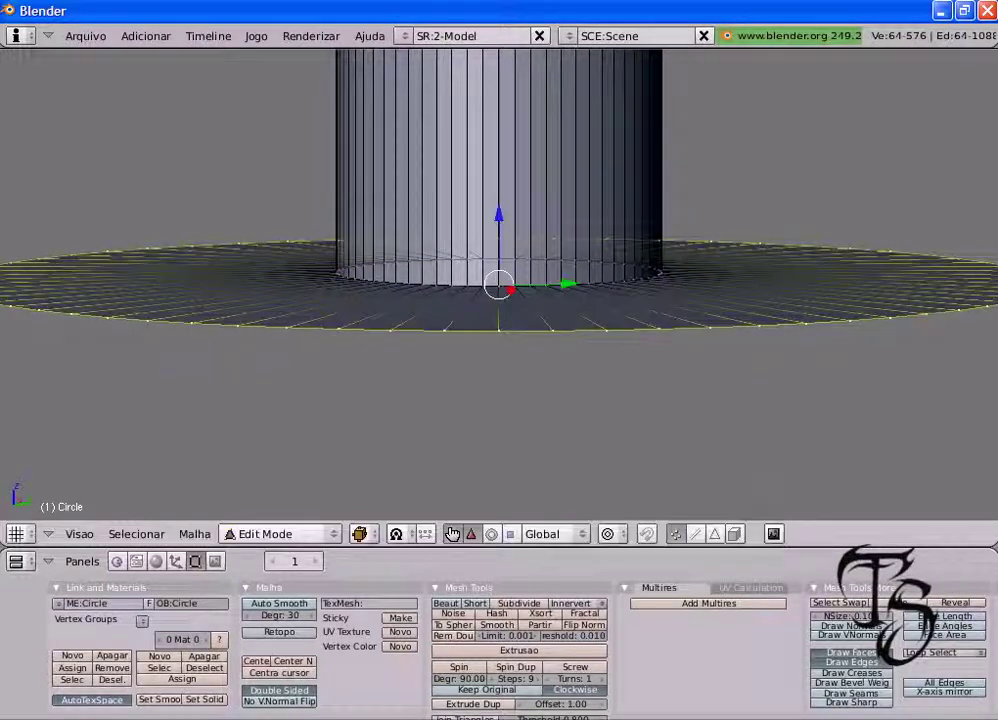
pyautogui.scroll(-5, 499, 285)
pyautogui.scroll(-2, 499, 285)
pyautogui.scroll(-1, 499, 285)
pyautogui.scroll(-1, 499, 285)
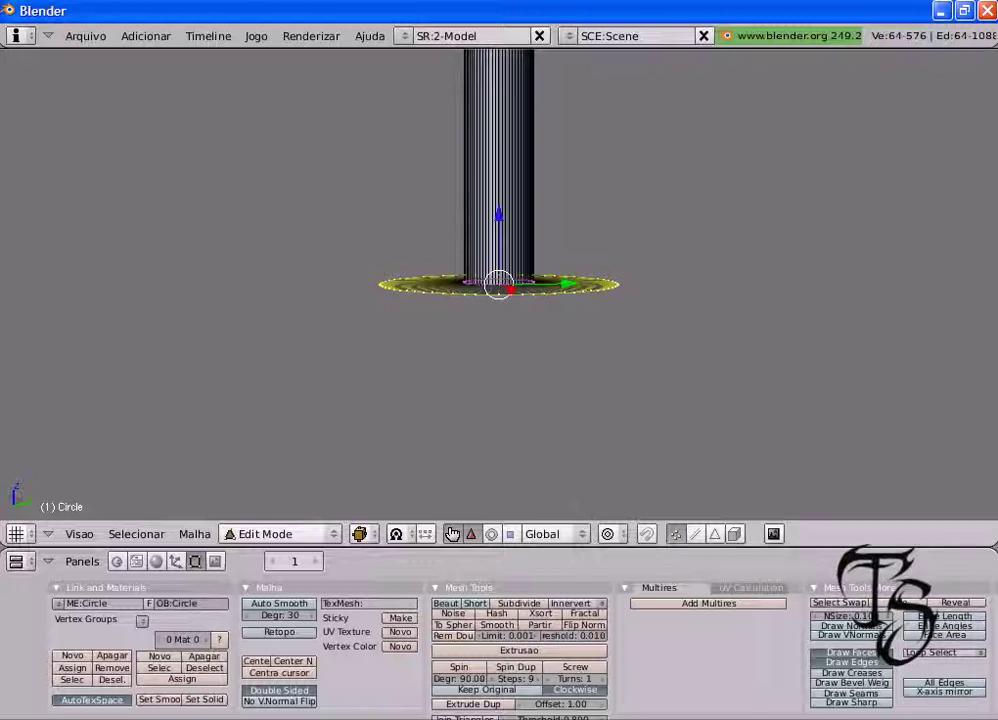
# - Move the foot ring slightly down along Z using the manipulator arrow
pyautogui.moveTo(499, 214)
pyautogui.mouseDown()
pyautogui.moveTo(496, 272)
pyautogui.moveTo(497, 223)
pyautogui.mouseUp()
pyautogui.click(497, 223)
pyautogui.moveTo(497, 223); pyautogui.dragTo(499, 230, button='middle')
pyautogui.scroll(-4, 499, 230)
pyautogui.scroll(-2, 499, 230)
pyautogui.scroll(-2, 499, 230)
pyautogui.scroll(2, 499, 230)
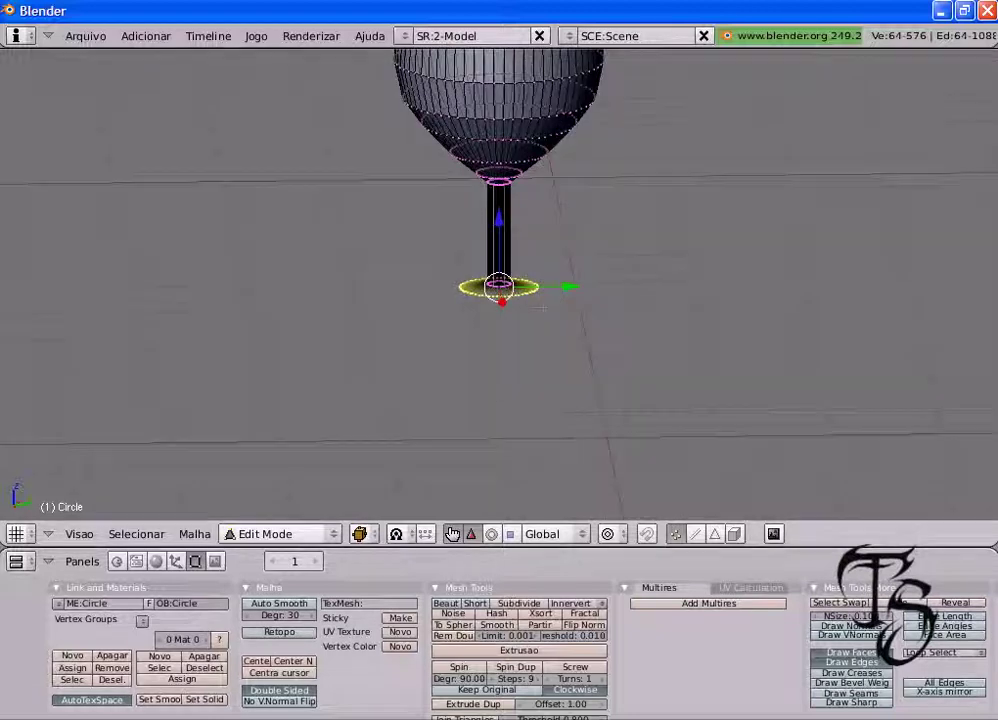
pyautogui.scroll(3, 499, 230)
pyautogui.moveTo(535, 312); pyautogui.dragTo(540, 318, button='middle')
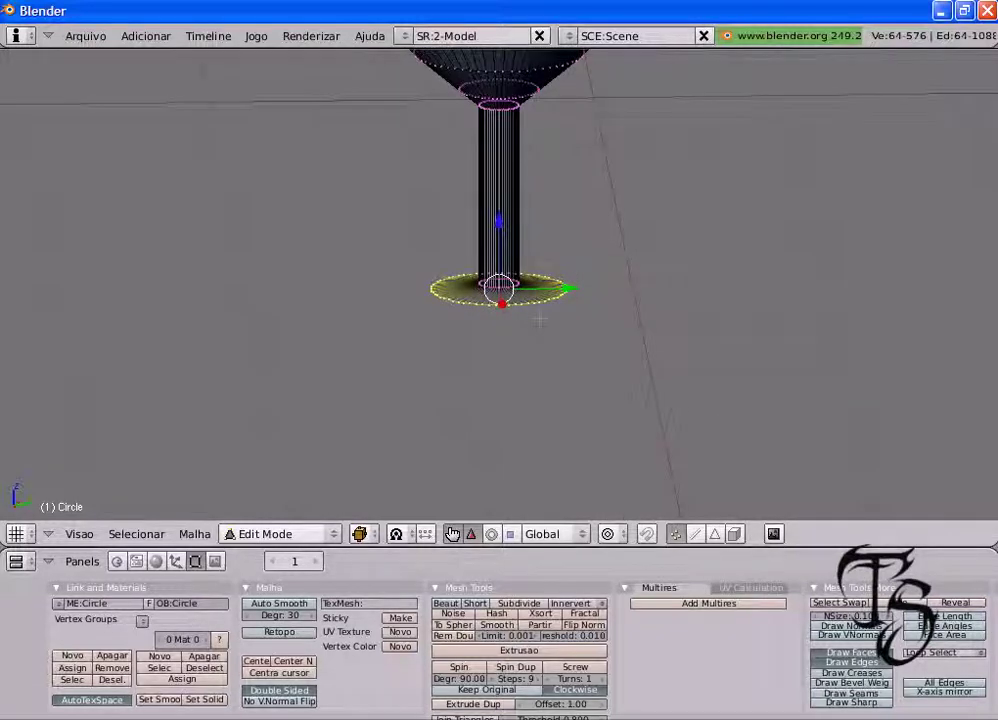
# - Enlarge the foot ring about 1.66 times and lower it below the stem base
pyautogui.press('s')
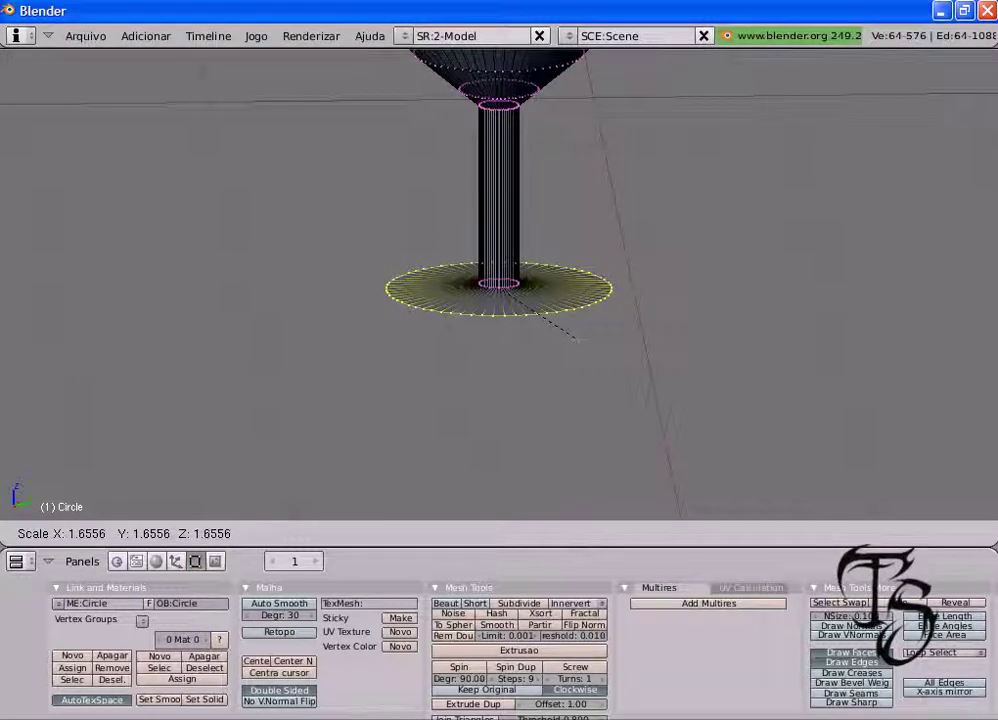
pyautogui.click(576, 340)
pyautogui.moveTo(576, 340); pyautogui.dragTo(576, 290, button='middle')
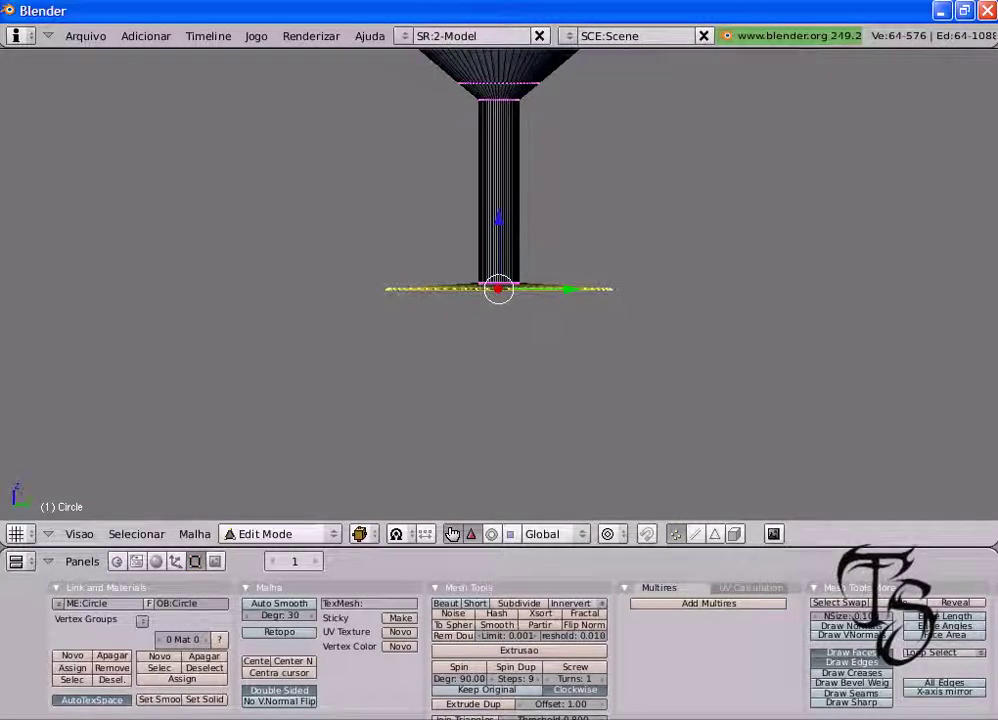
pyautogui.press('g')
pyautogui.press('z')
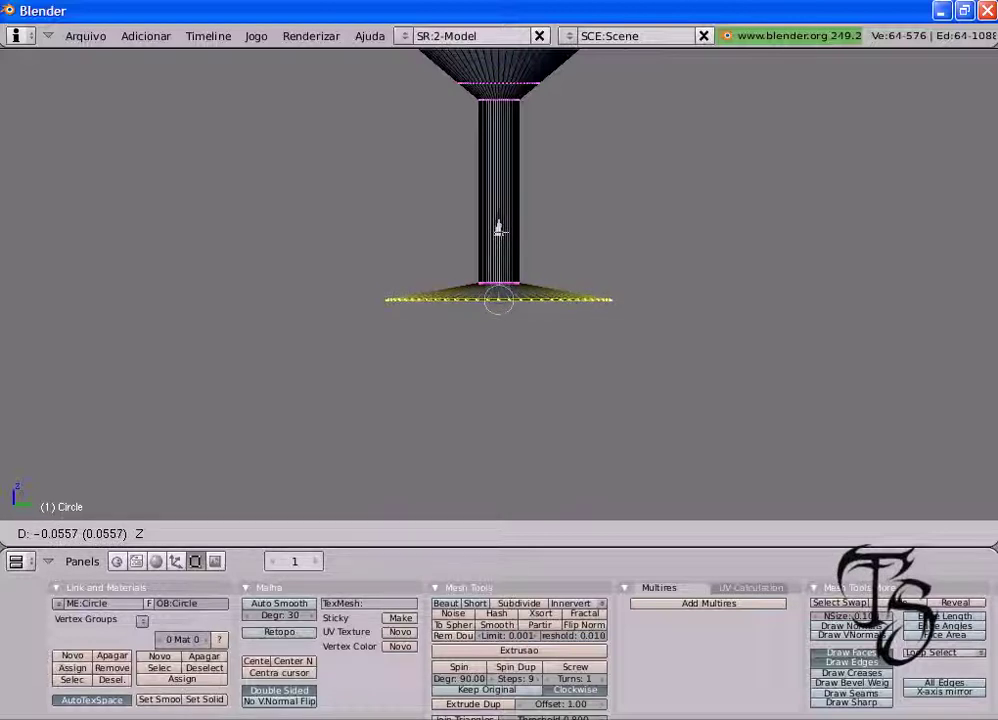
pyautogui.click(499, 227)
# - Orbit and zoom to inspect the sloping foot from above and below
pyautogui.moveTo(499, 227)
pyautogui.mouseDown(button='middle')
pyautogui.moveTo(499, 262)
pyautogui.moveTo(499, 248)
pyautogui.mouseUp(button='middle')
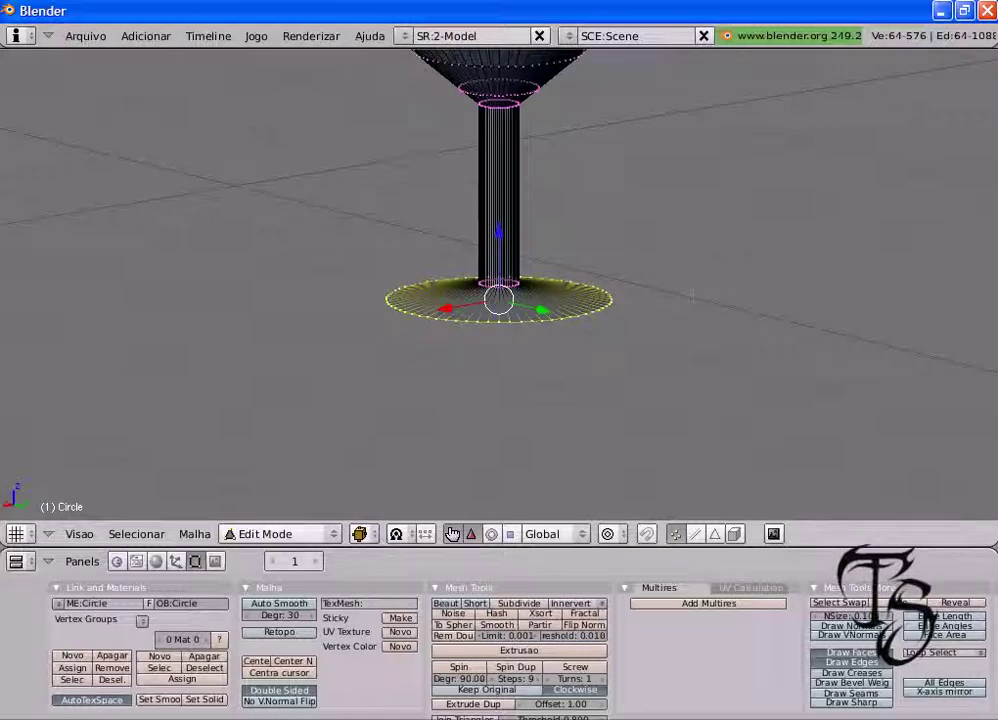
pyautogui.moveTo(692, 296); pyautogui.dragTo(590, 331, button='middle')
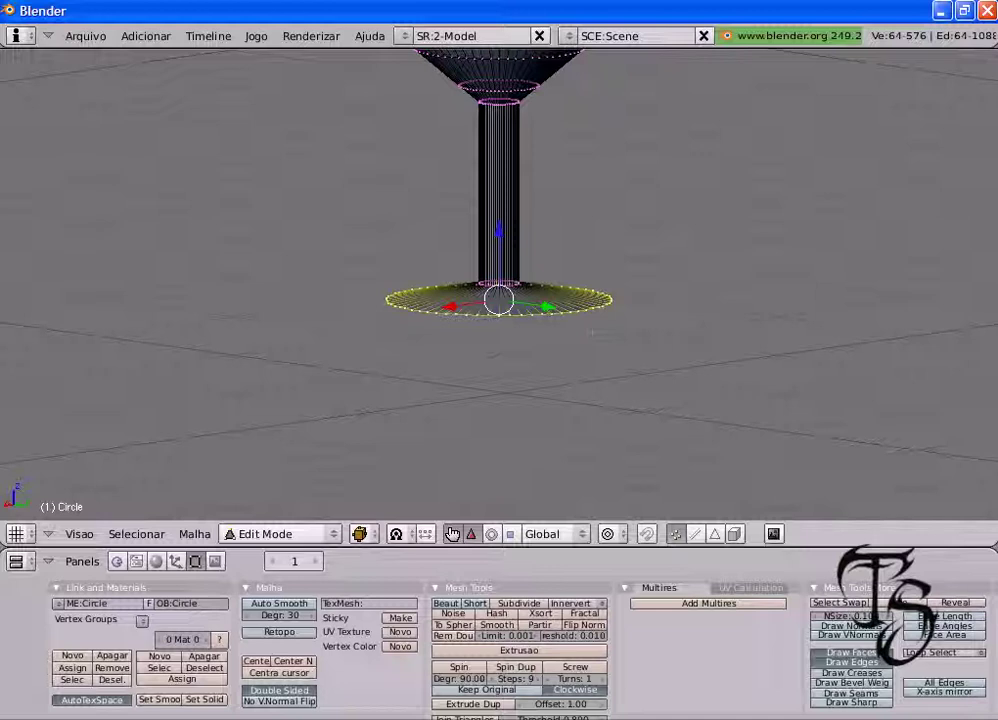
pyautogui.scroll(2, 591, 331)
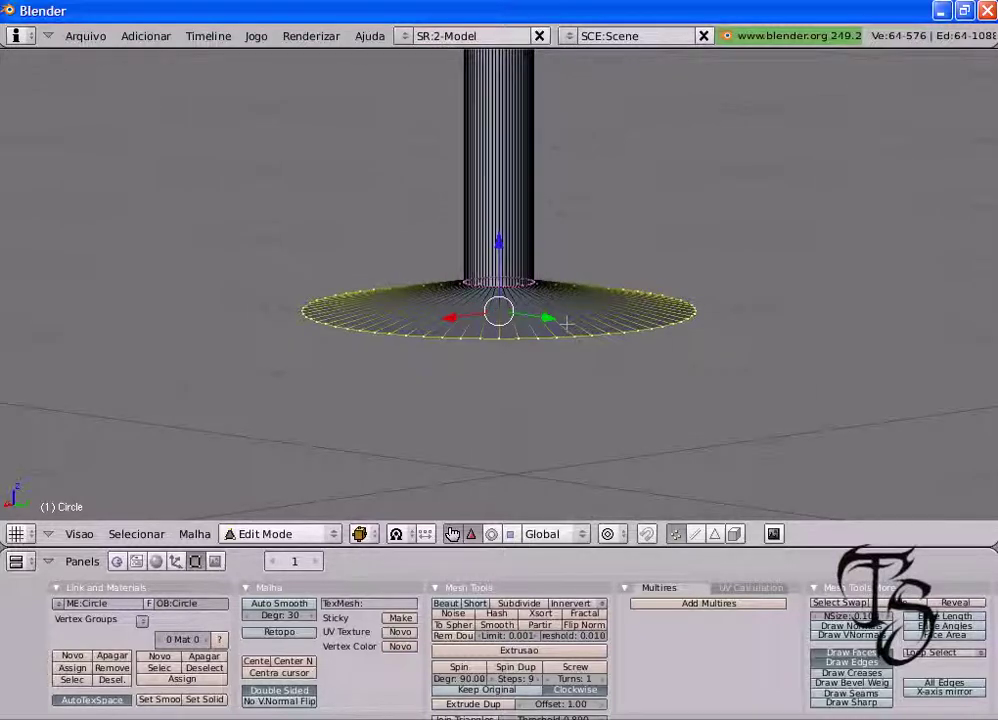
pyautogui.moveTo(567, 323)
pyautogui.mouseDown(button='middle')
pyautogui.moveTo(567, 345)
pyautogui.moveTo(567, 320)
pyautogui.mouseUp(button='middle')
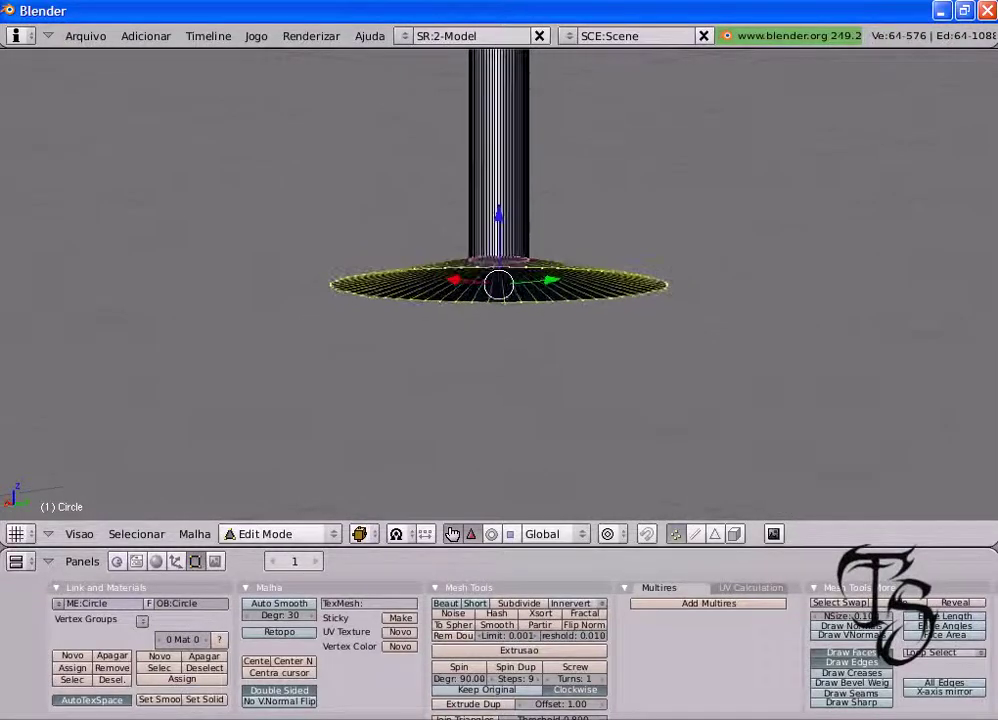
pyautogui.scroll(2, 498, 285)
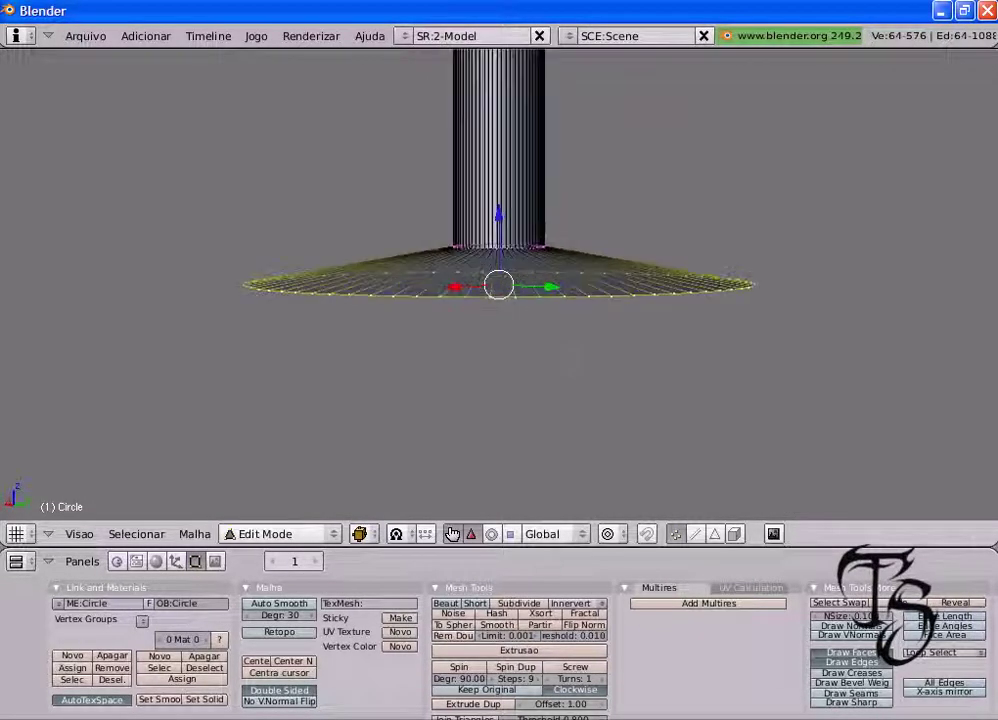
pyautogui.scroll(2, 498, 285)
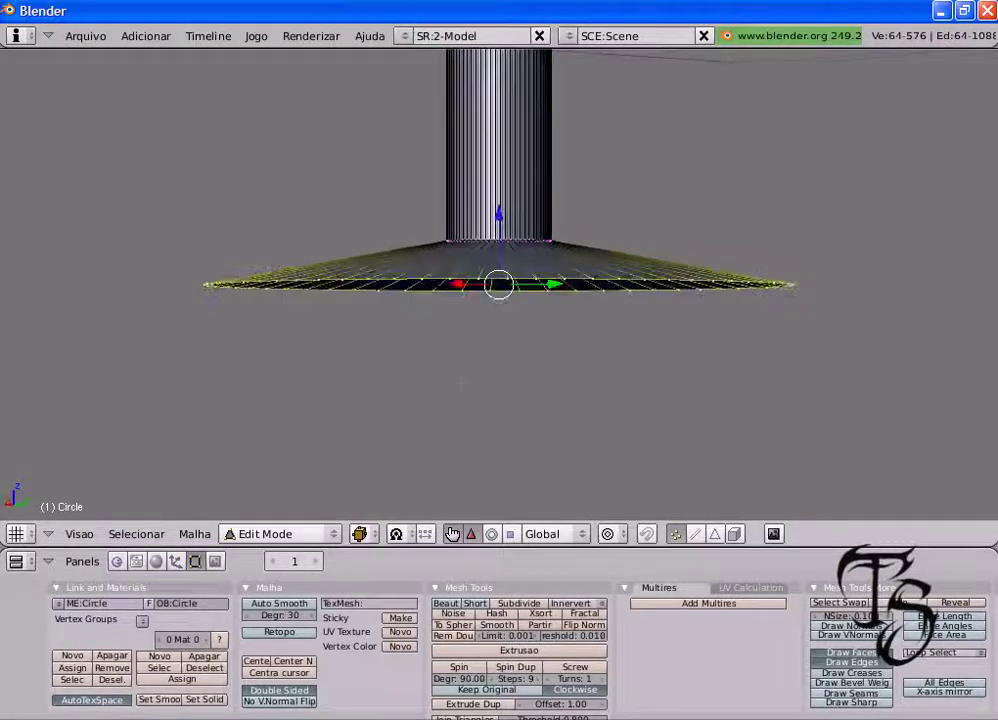
pyautogui.scroll(2, 497, 364)
pyautogui.scroll(-1, 498, 285)
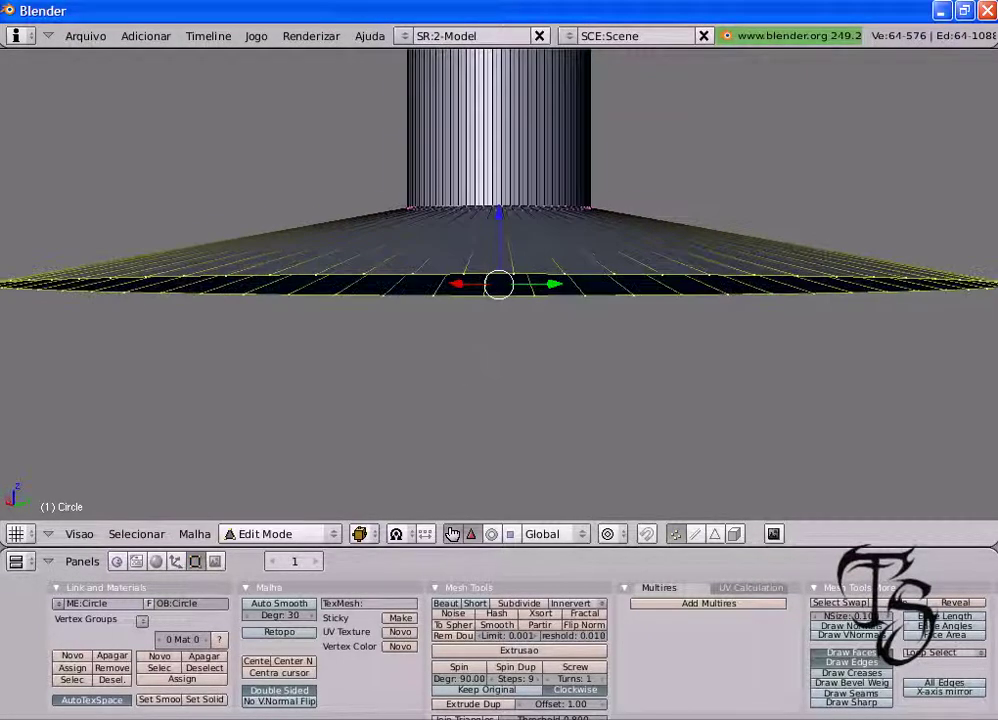
pyautogui.scroll(-1, 498, 285)
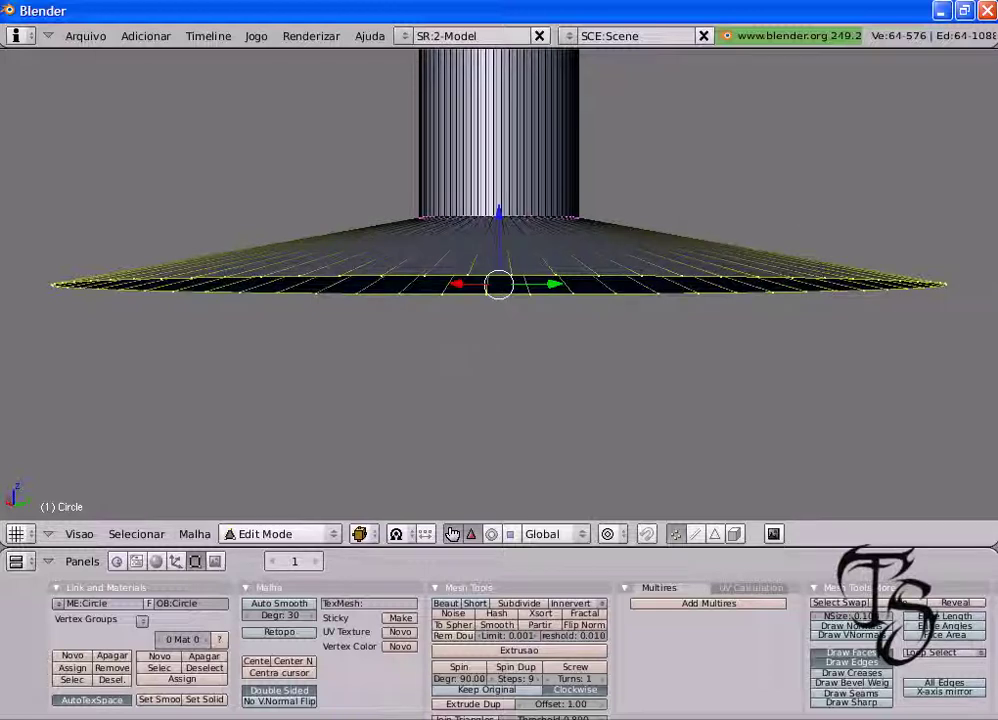
# - Extrude the foot's rim edges in place, then reframe the view on the foot's broad face
pyautogui.press('e')
pyautogui.click(436, 366)
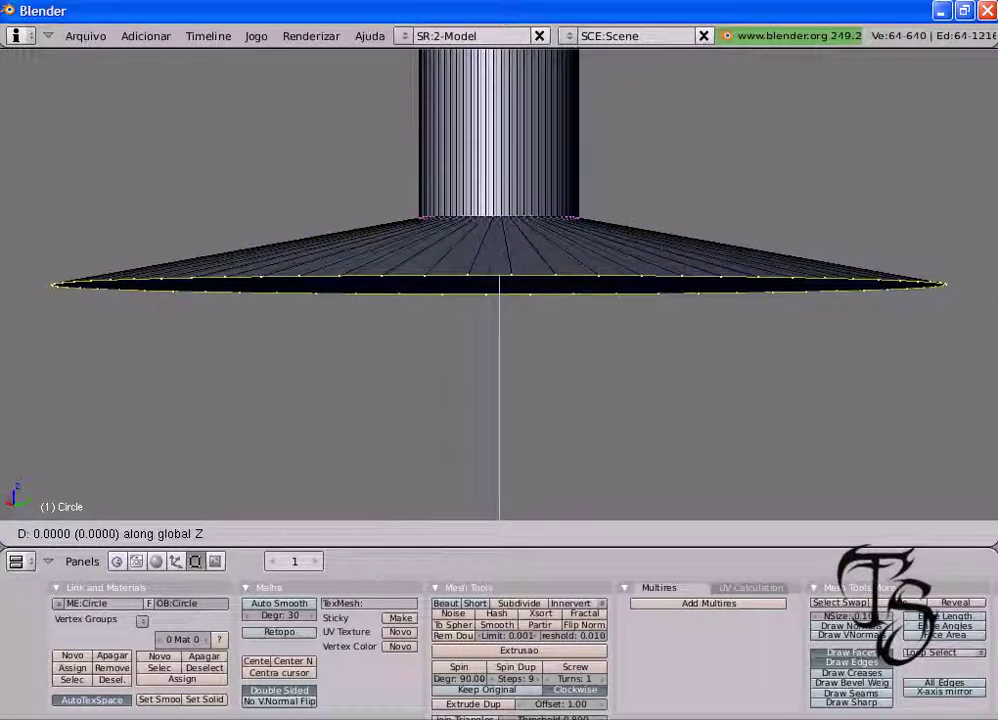
pyautogui.click(463, 366)
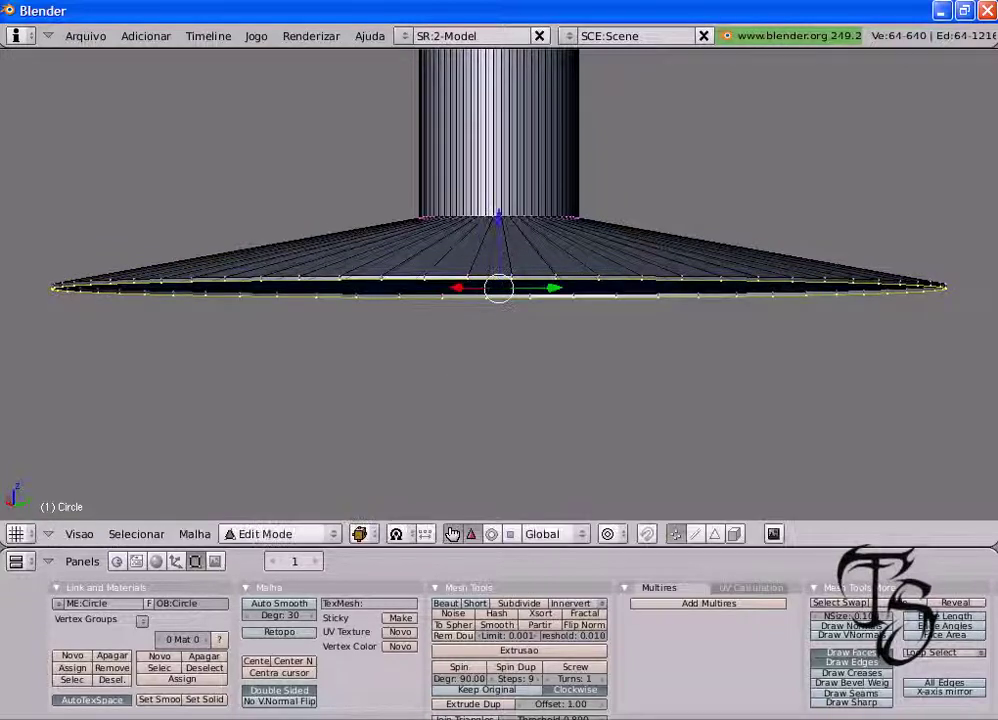
pyautogui.moveTo(498, 380); pyautogui.dragTo(498, 340, button='middle')
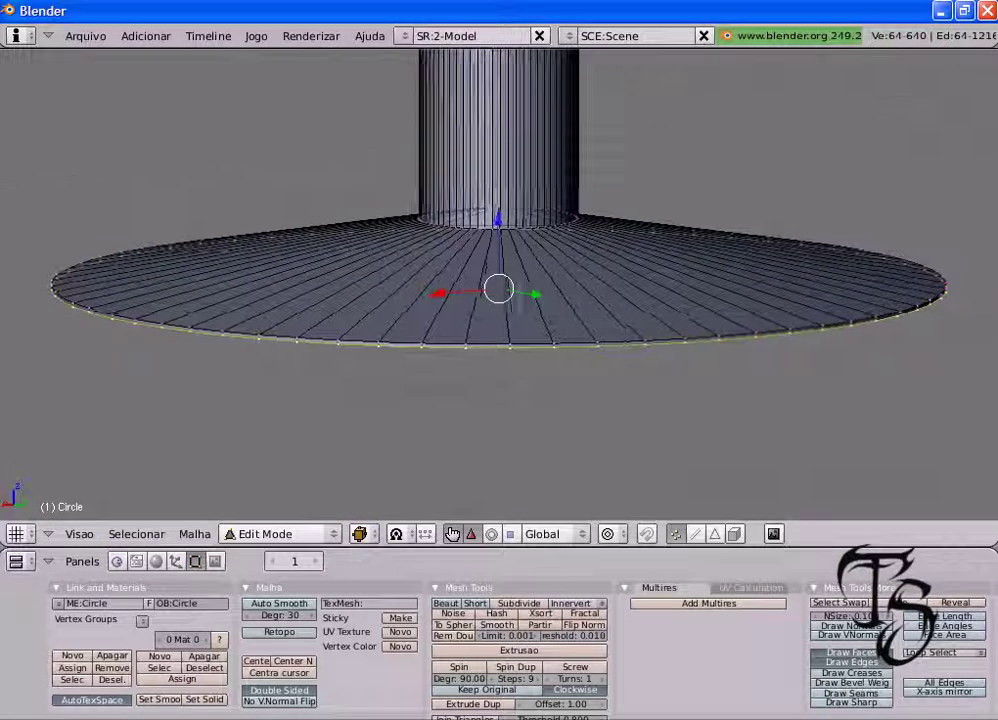
pyautogui.press('KP_1')
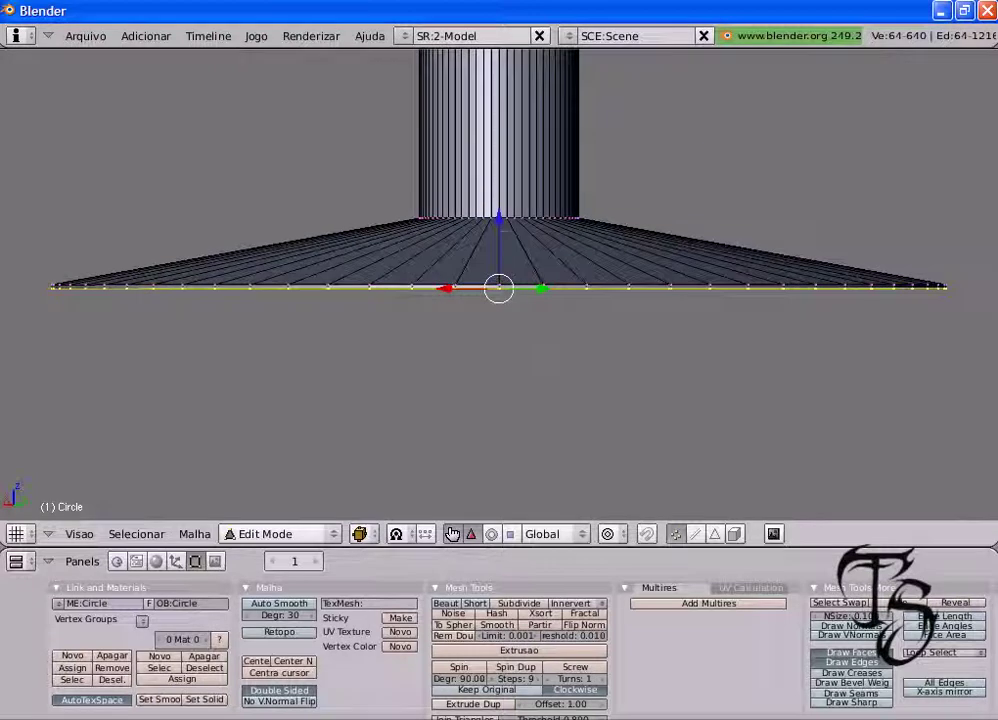
pyautogui.moveTo(505, 227)
pyautogui.mouseDown(button='middle')
pyautogui.moveTo(392, 370)
pyautogui.moveTo(392, 402)
pyautogui.moveTo(292, 352)
pyautogui.moveTo(325, 298)
pyautogui.moveTo(352, 320)
pyautogui.mouseUp(button='middle')
pyautogui.scroll(-2, 394, 334)
pyautogui.scroll(-1, 388, 339)
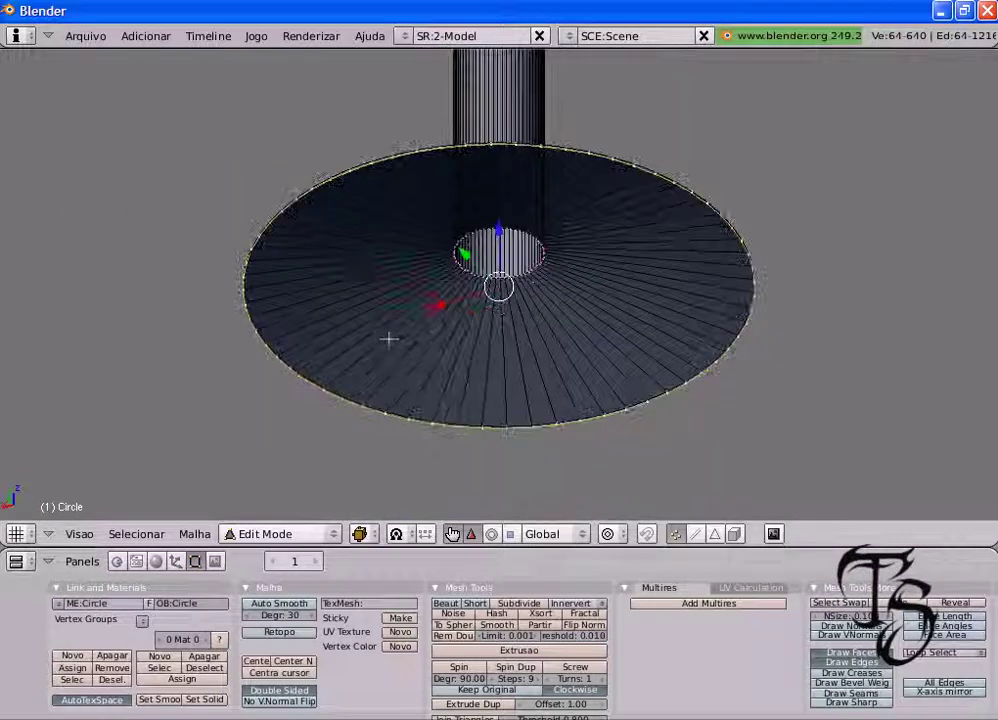
pyautogui.scroll(-2, 439, 339)
pyautogui.scroll(-2, 439, 339)
pyautogui.scroll(1, 462, 346)
pyautogui.scroll(3, 462, 346)
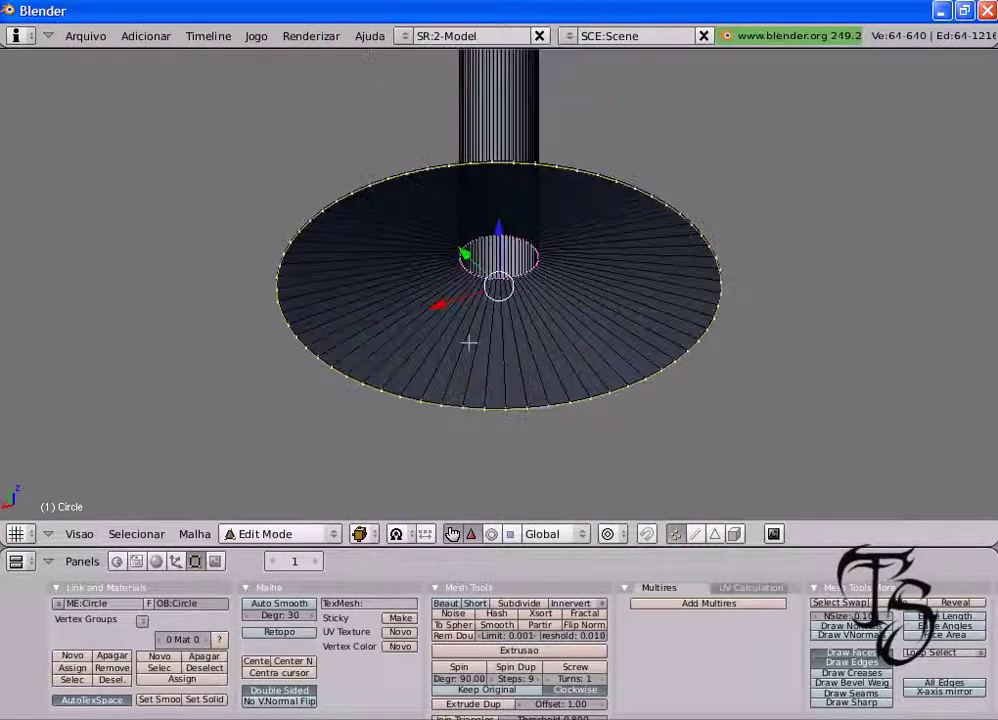
# - Extrude the outer rim edges about 0.03 straight down along Z into a thin band
pyautogui.press('e')
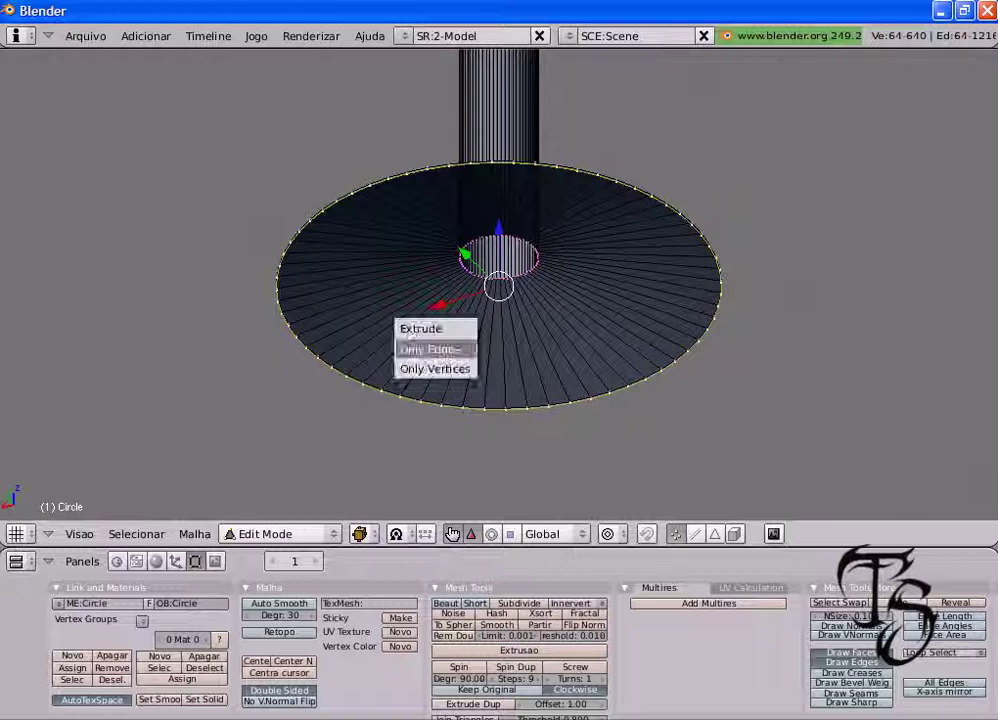
pyautogui.click(455, 349)
pyautogui.press('z')
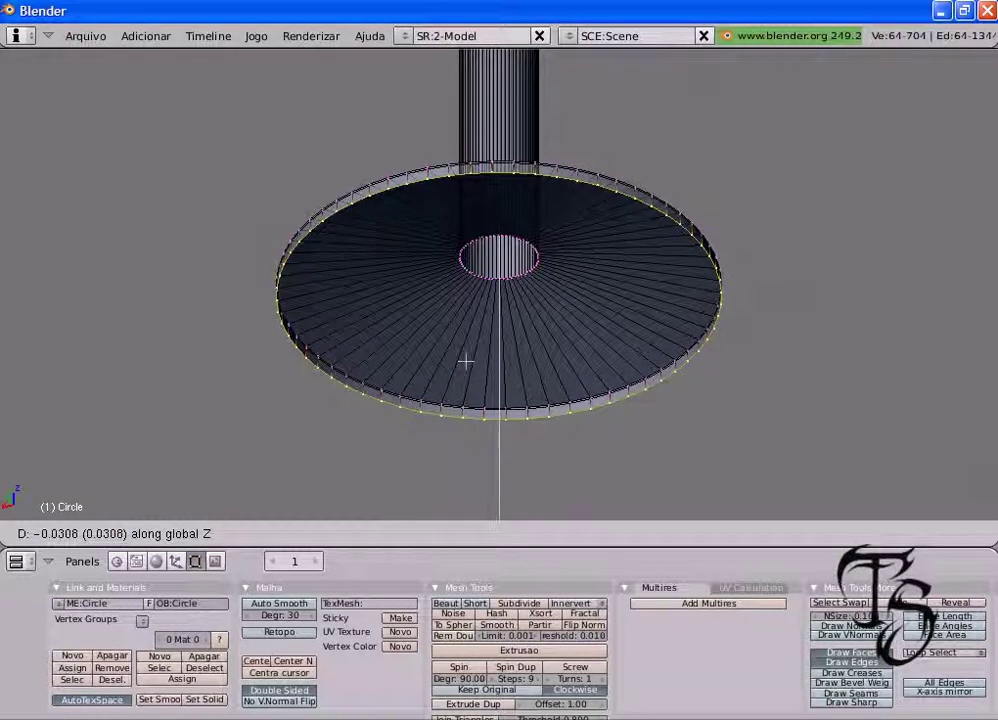
pyautogui.click(468, 360)
pyautogui.moveTo(475, 357); pyautogui.dragTo(475, 250, button='middle')
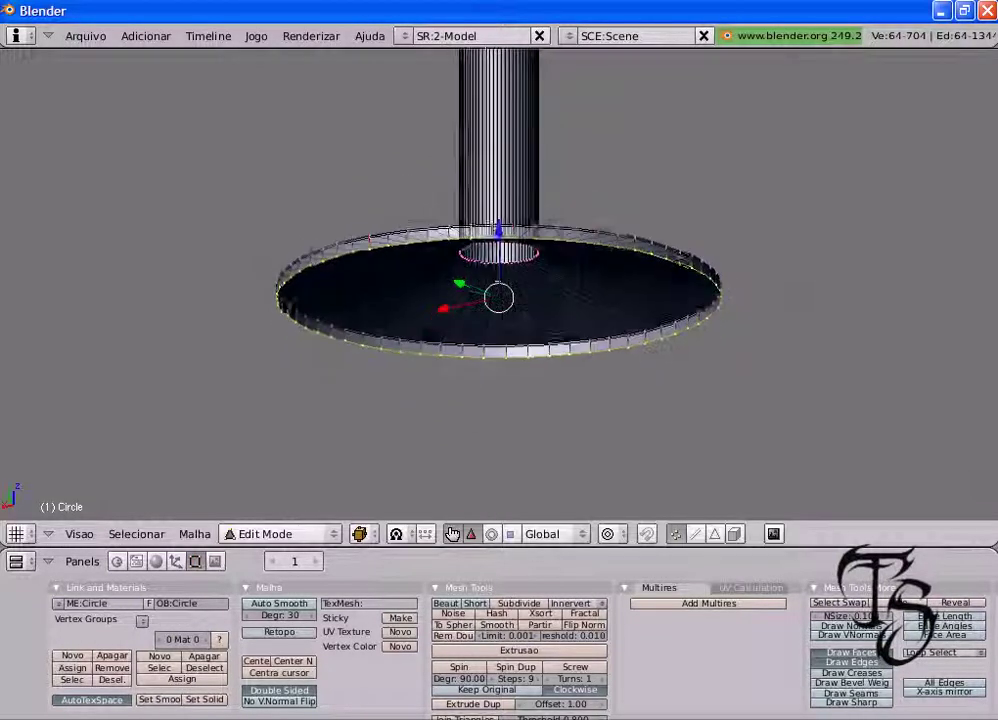
pyautogui.scroll(2, 498, 300)
pyautogui.scroll(1, 498, 300)
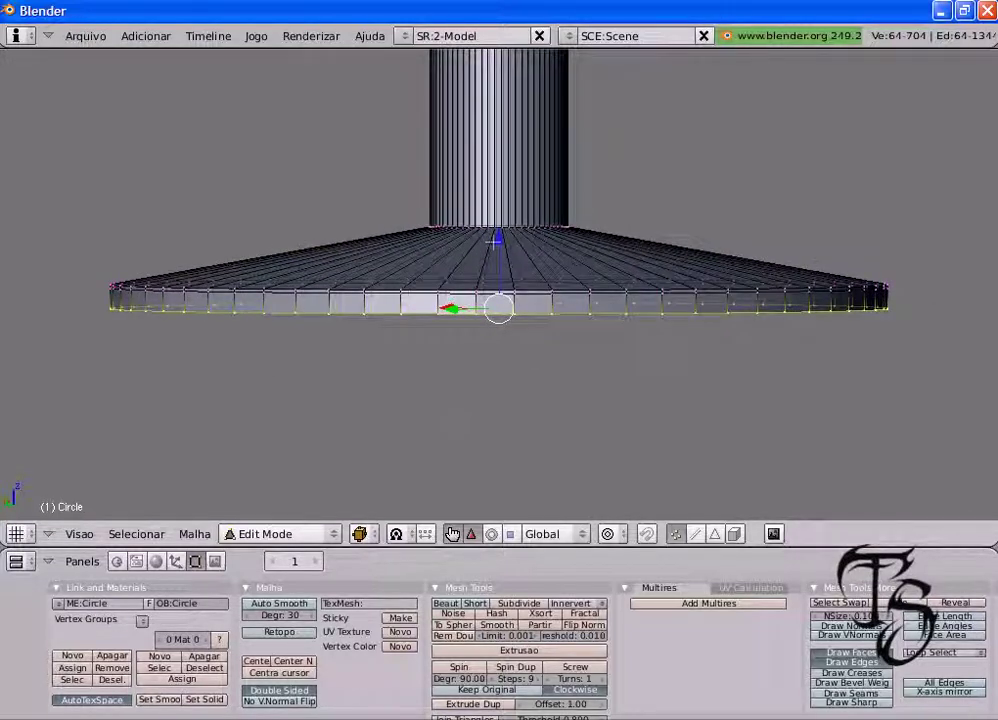
# - Scale the foot's bottom edge ring to about 0.76 and lift it slightly upward
pyautogui.press('s')
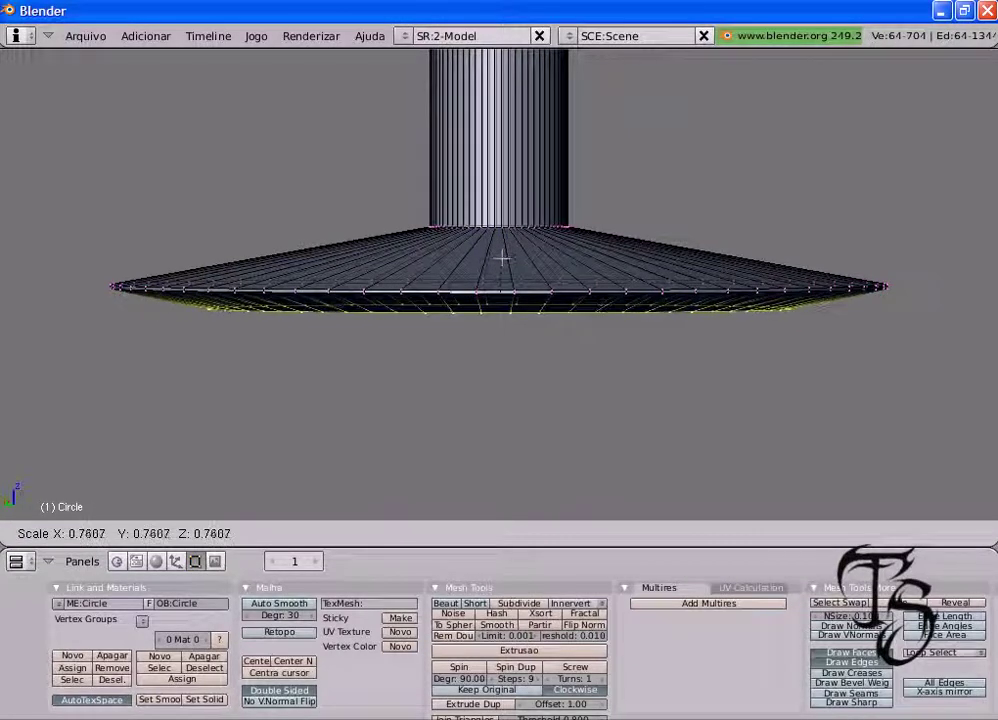
pyautogui.press('Return')
pyautogui.moveTo(500, 257)
pyautogui.mouseDown()
pyautogui.moveTo(498, 97)
pyautogui.moveTo(498, 198)
pyautogui.mouseUp()
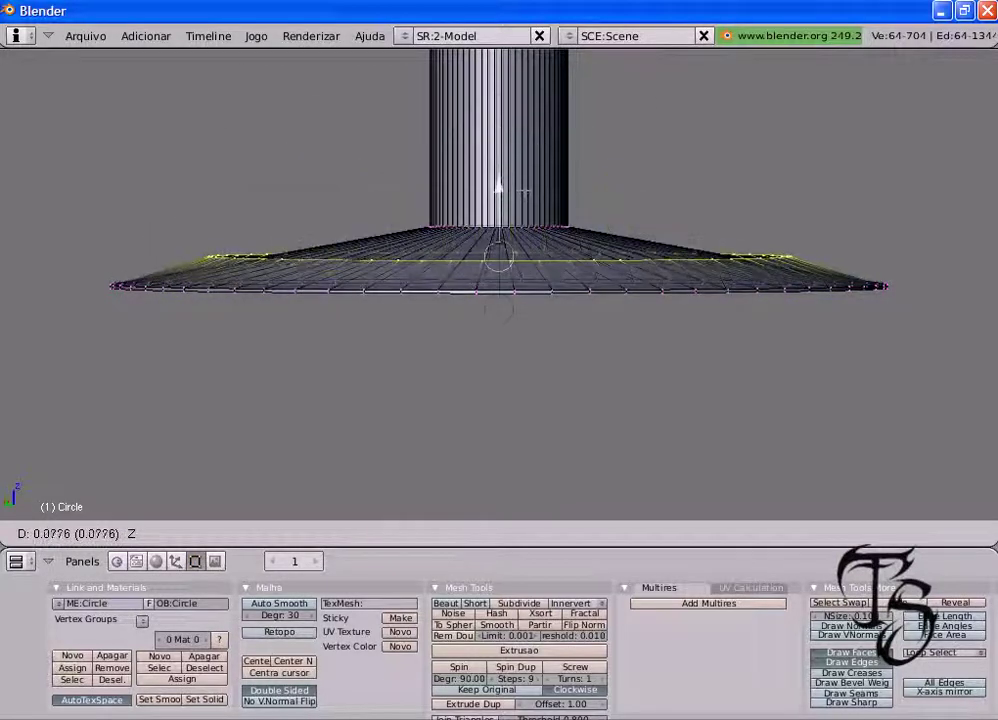
pyautogui.click(498, 198)
pyautogui.scroll(-3, 526, 200)
pyautogui.scroll(2, 526, 232)
pyautogui.scroll(3, 504, 232)
# - From a top-down view, nudge the ring about 0.001 along Z
pyautogui.moveTo(499, 328)
pyautogui.mouseDown(button='middle')
pyautogui.moveTo(430, 383)
pyautogui.moveTo(430, 340)
pyautogui.mouseUp(button='middle')
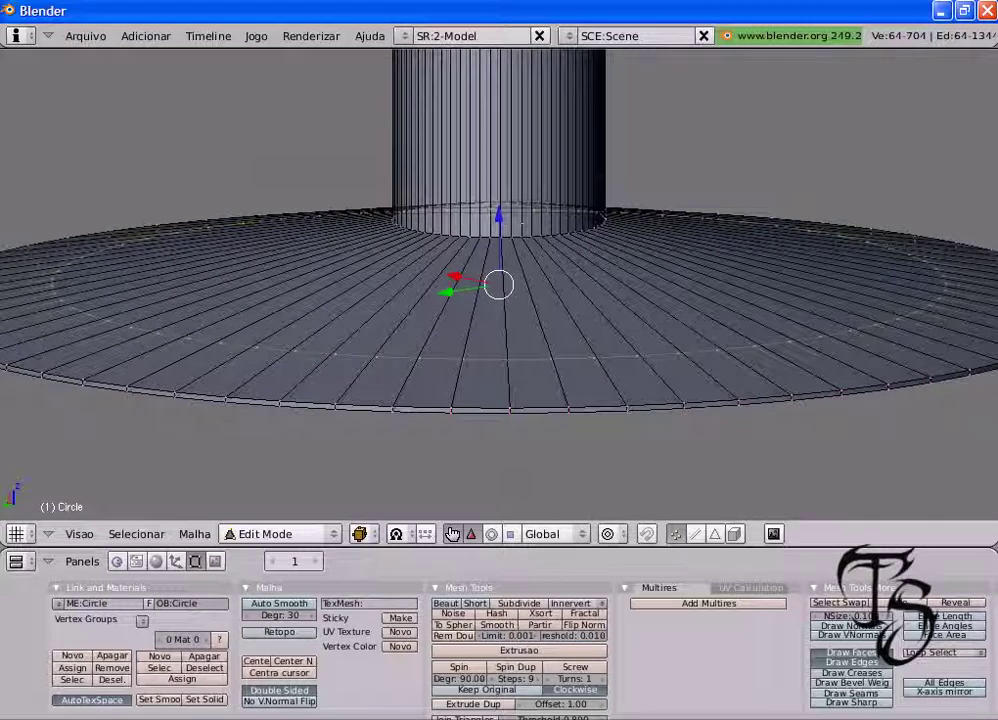
pyautogui.moveTo(498, 213); pyautogui.dragTo(498, 214)
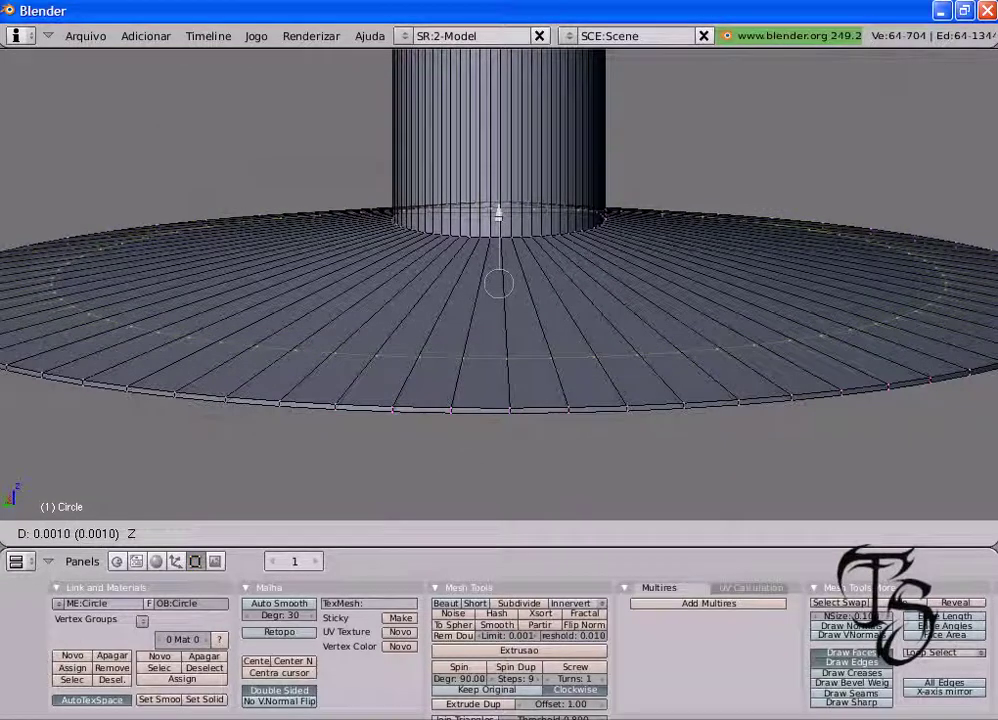
pyautogui.click(498, 213)
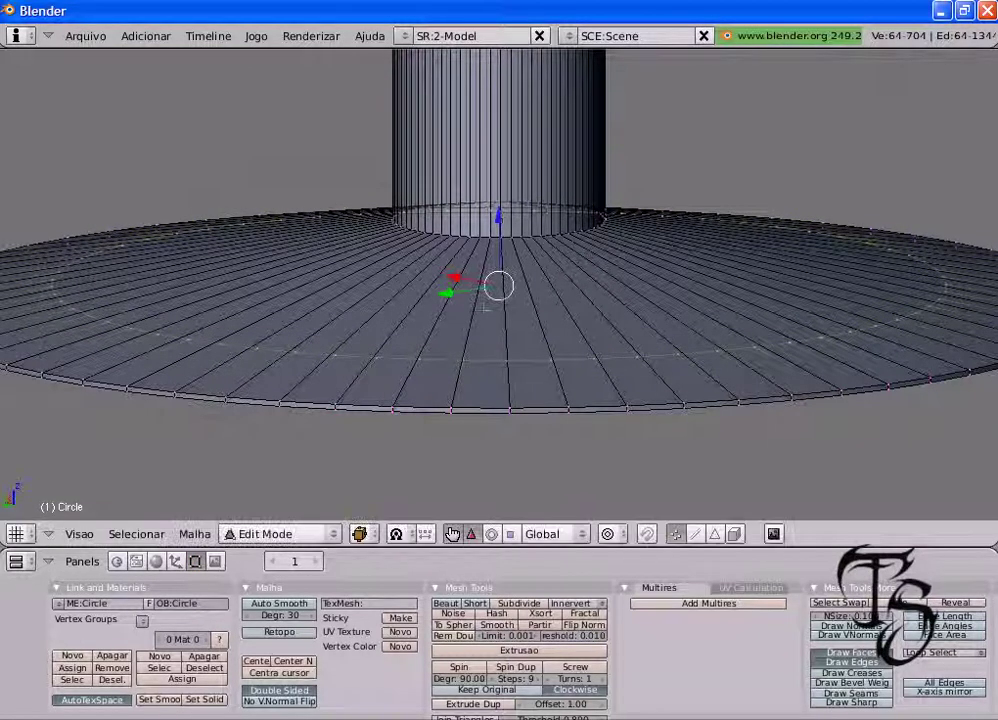
pyautogui.scroll(-1, 498, 280)
pyautogui.scroll(-1, 498, 280)
pyautogui.scroll(-1, 498, 280)
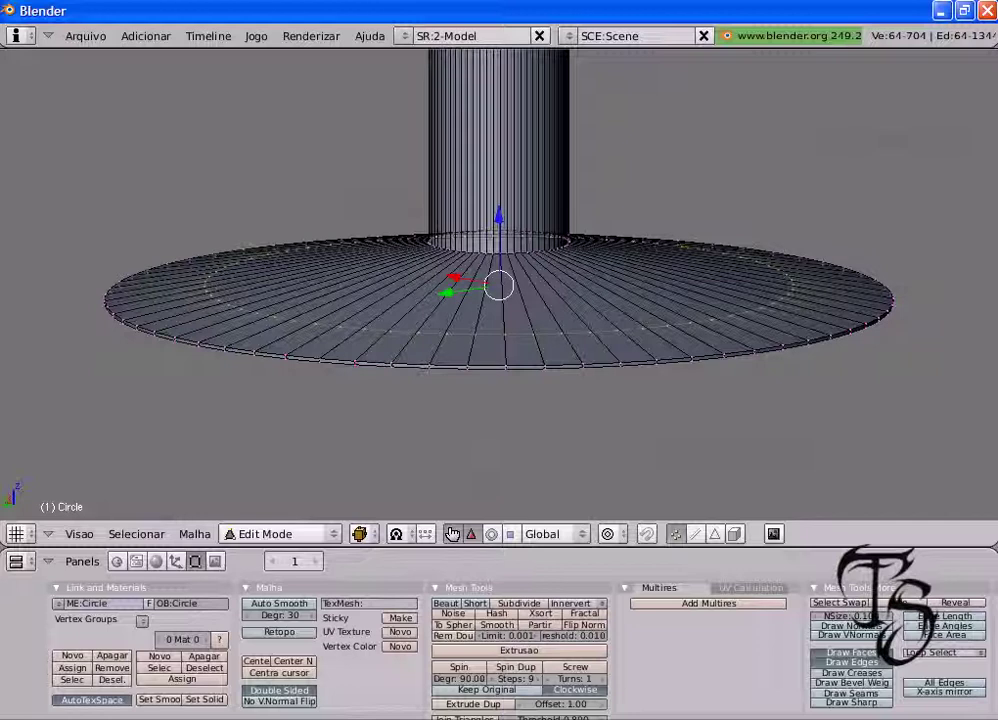
# - Extrude an edges-only ring from the foot's lower edge, shrink it slightly and raise it along Z
pyautogui.press('e')
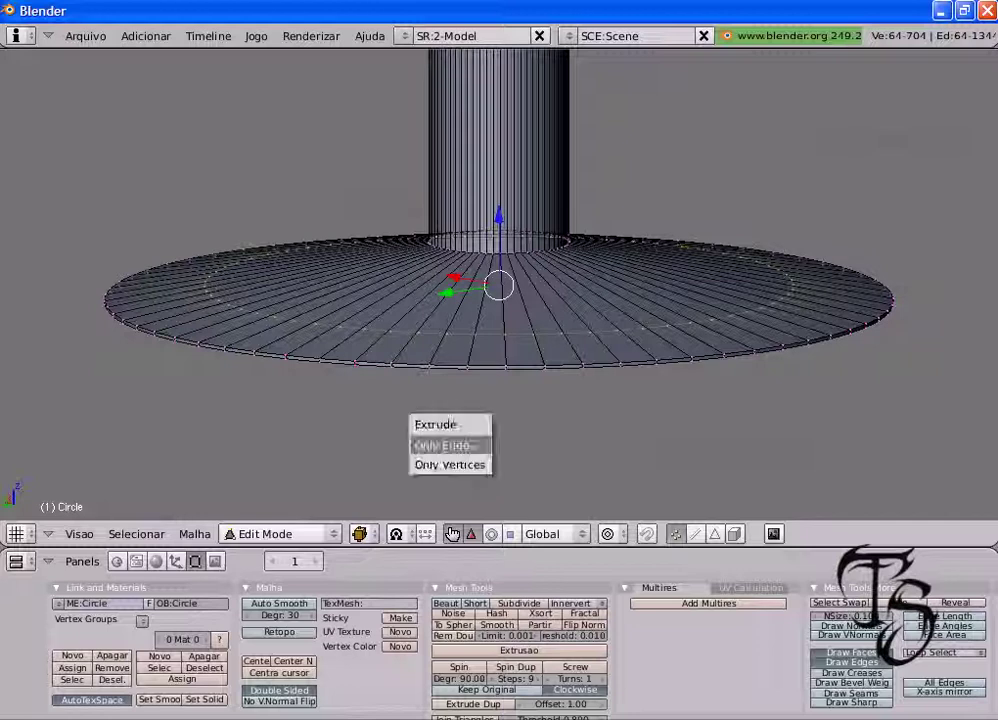
pyautogui.press('Return')
pyautogui.press('z')
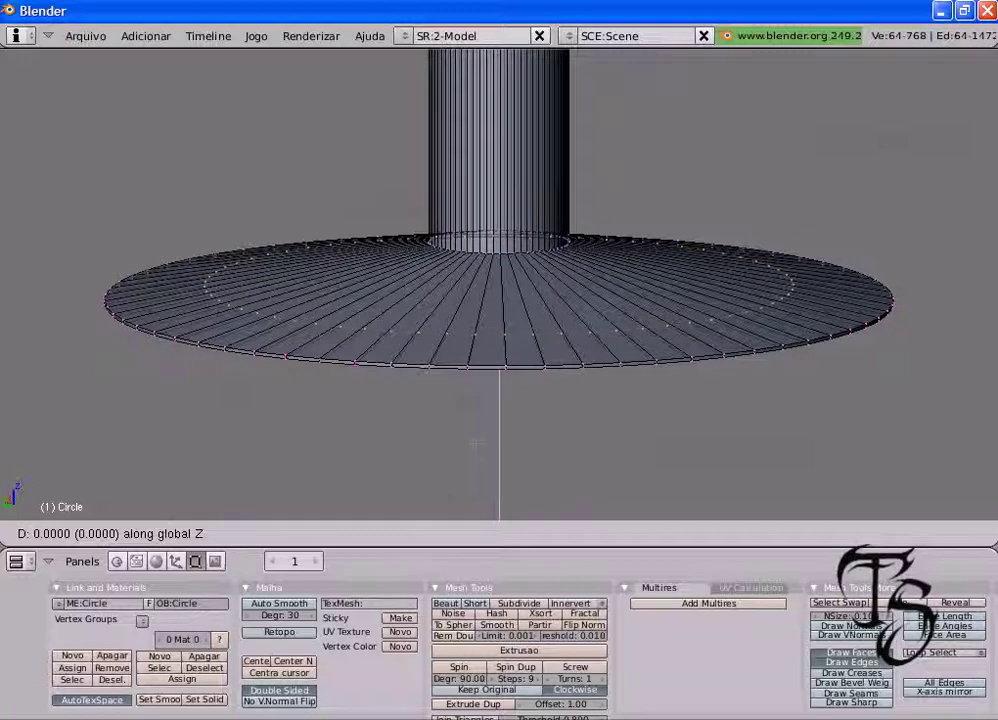
pyautogui.press('Return')
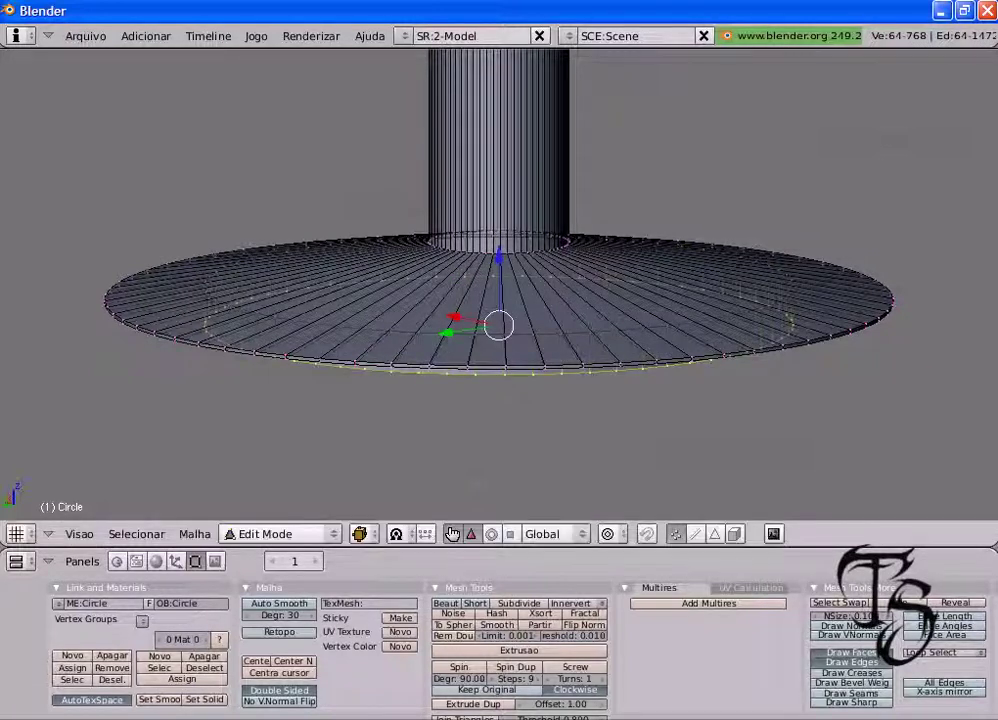
pyautogui.press('s')
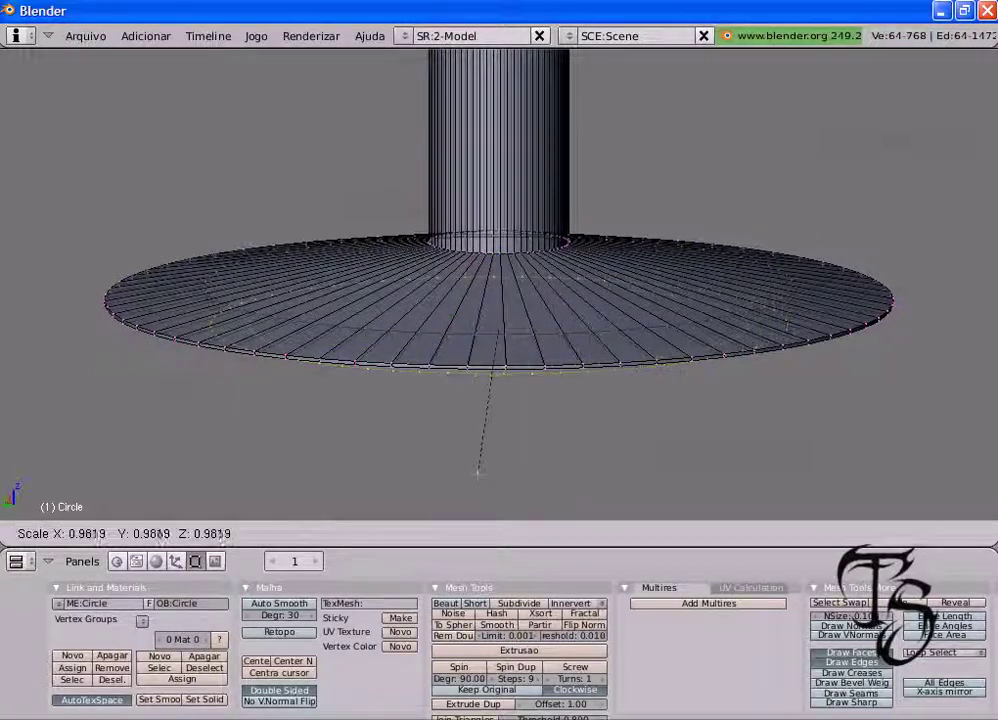
pyautogui.press('Return')
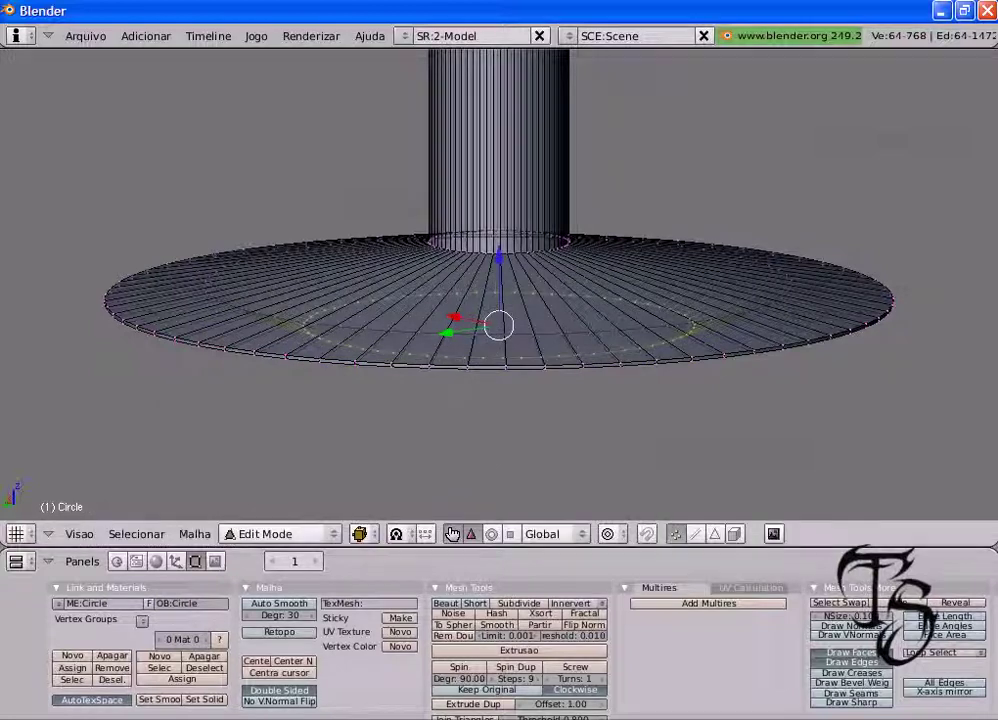
pyautogui.press('g')
pyautogui.press('z')
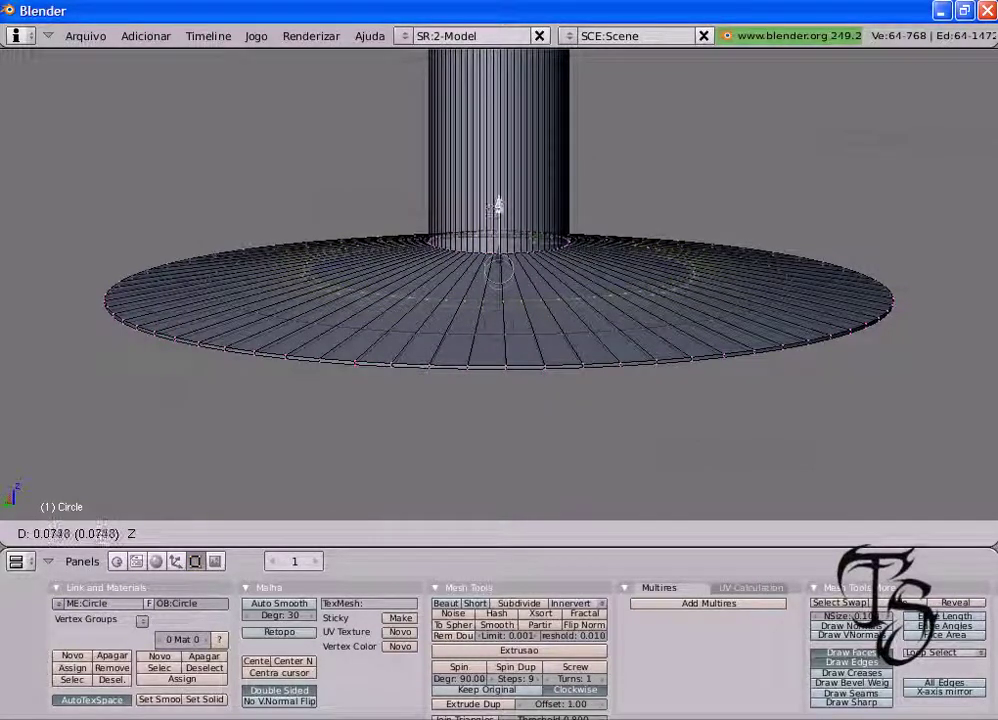
pyautogui.click(498, 201)
pyautogui.moveTo(465, 300)
pyautogui.mouseDown(button='middle')
pyautogui.moveTo(465, 228)
pyautogui.moveTo(444, 255)
pyautogui.moveTo(488, 297)
pyautogui.mouseUp(button='middle')
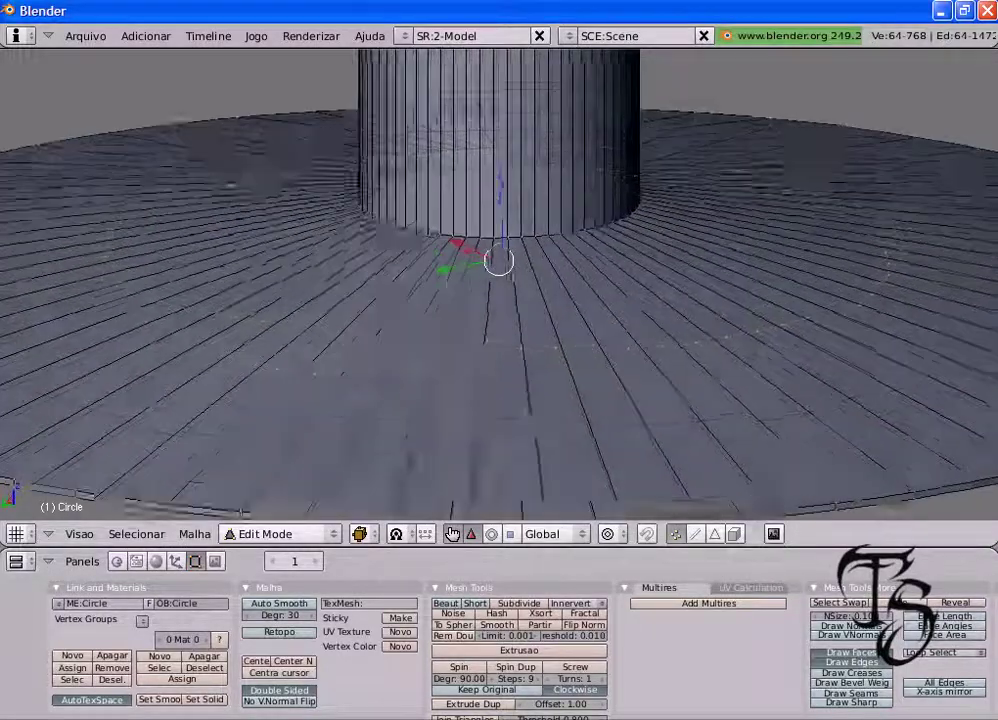
# - Extrude another edges-only ring under the foot, scale it to about 0.77 and raise it about 0.08
pyautogui.scroll(-2, 488, 296)
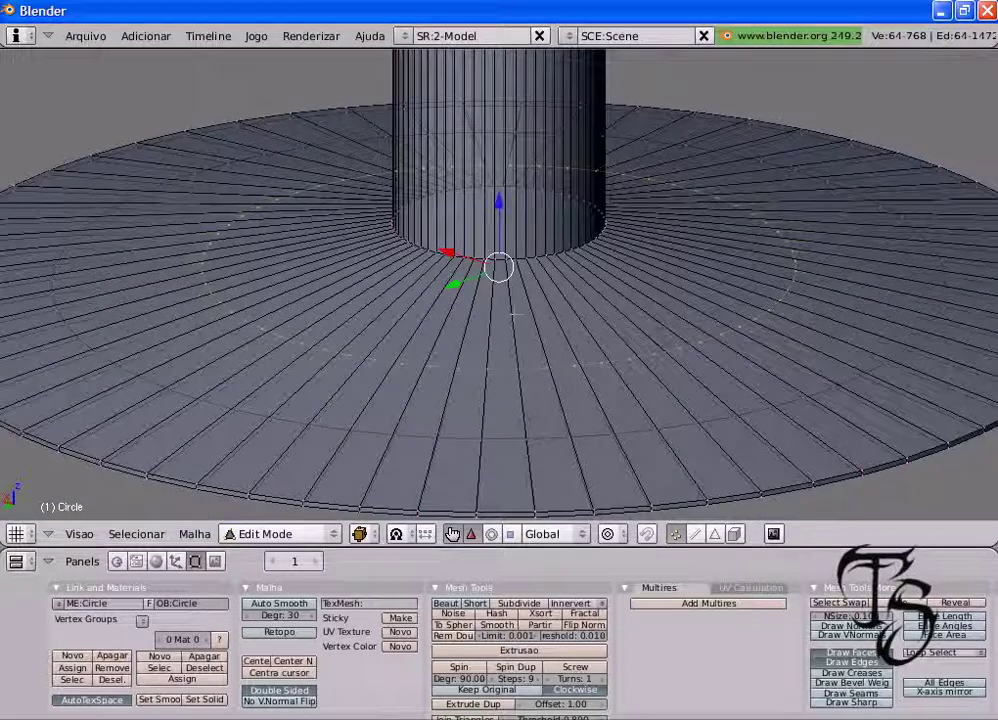
pyautogui.press('e')
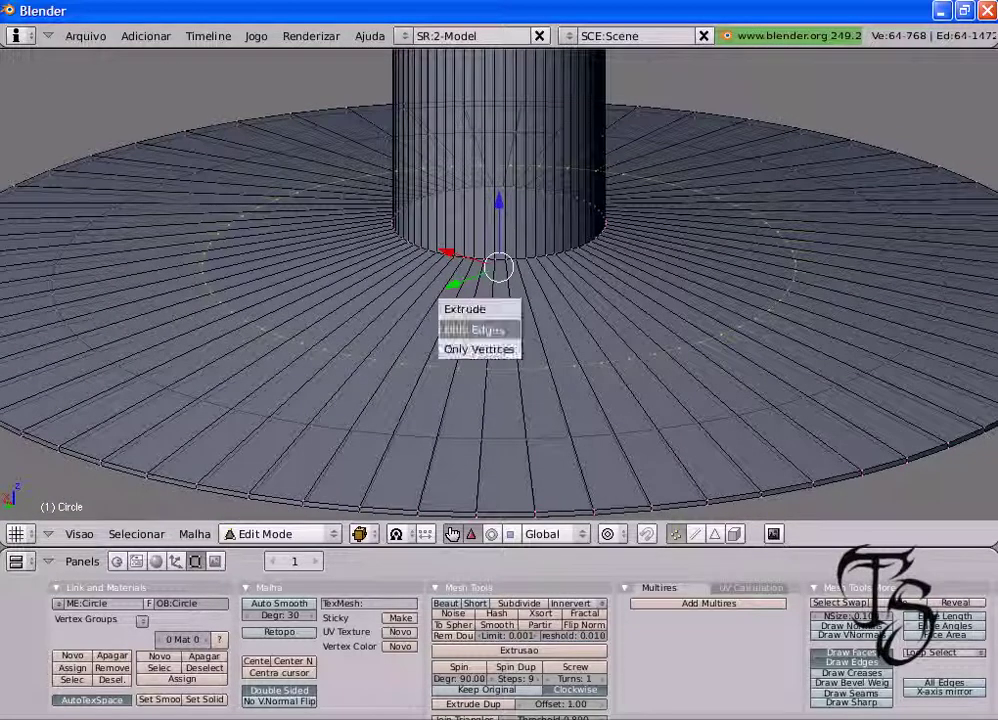
pyautogui.click(478, 329)
pyautogui.press('z')
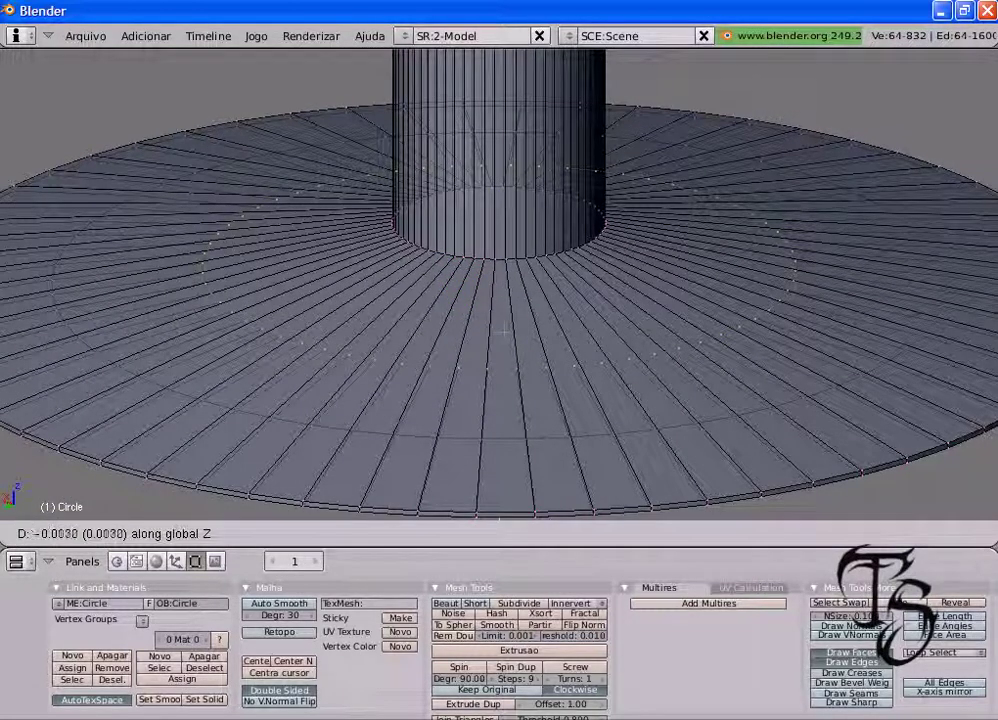
pyautogui.click(503, 326)
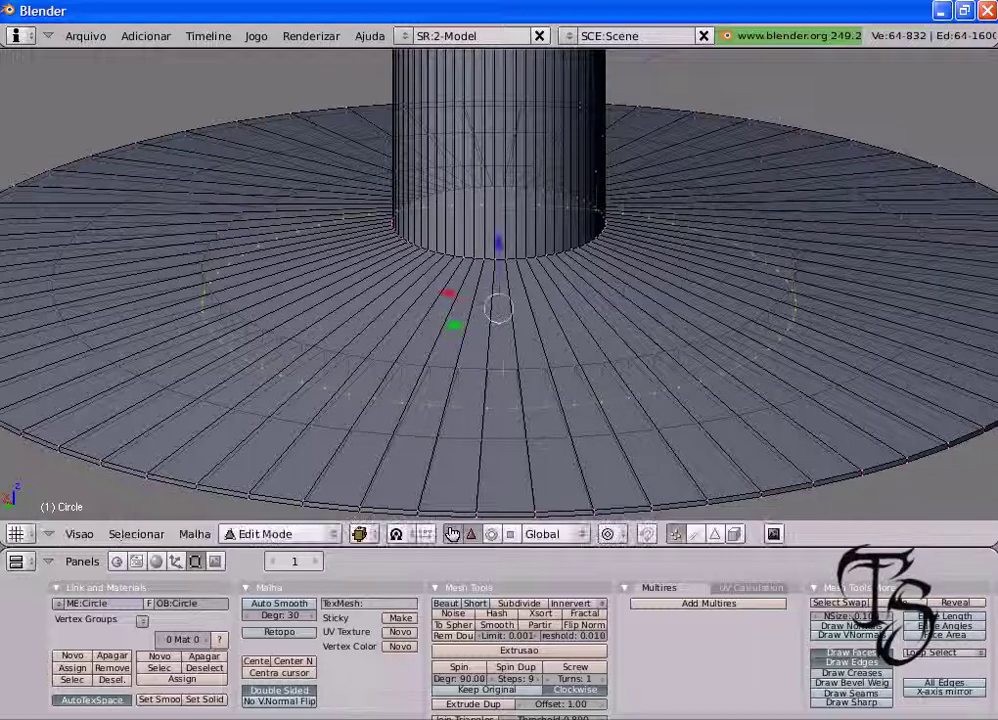
pyautogui.press('s')
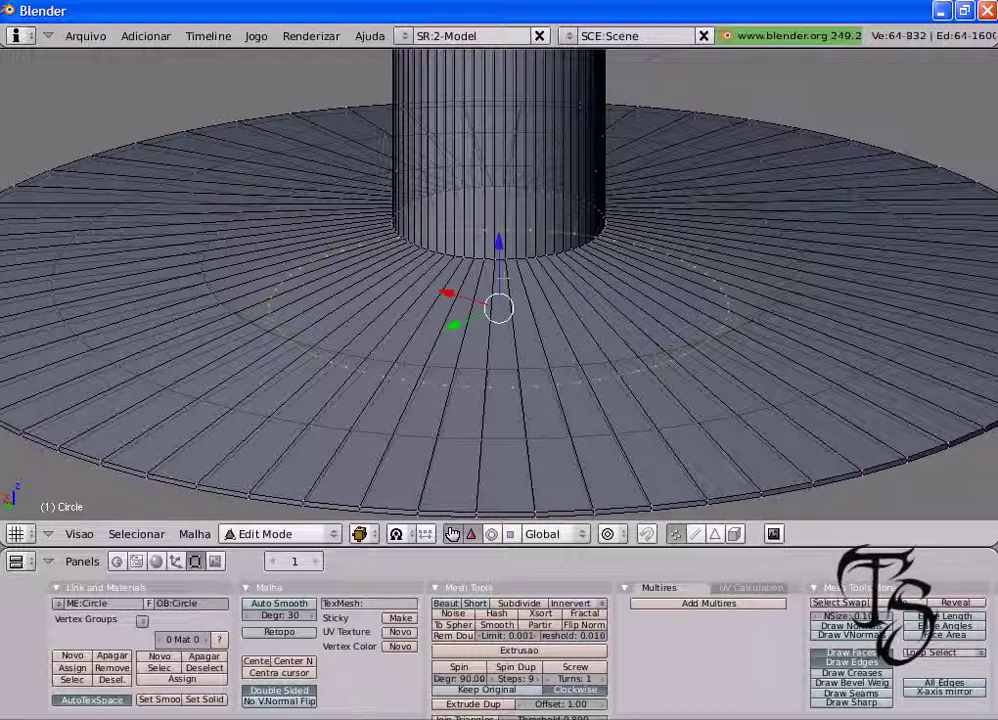
pyautogui.press('e')
pyautogui.press('Return')
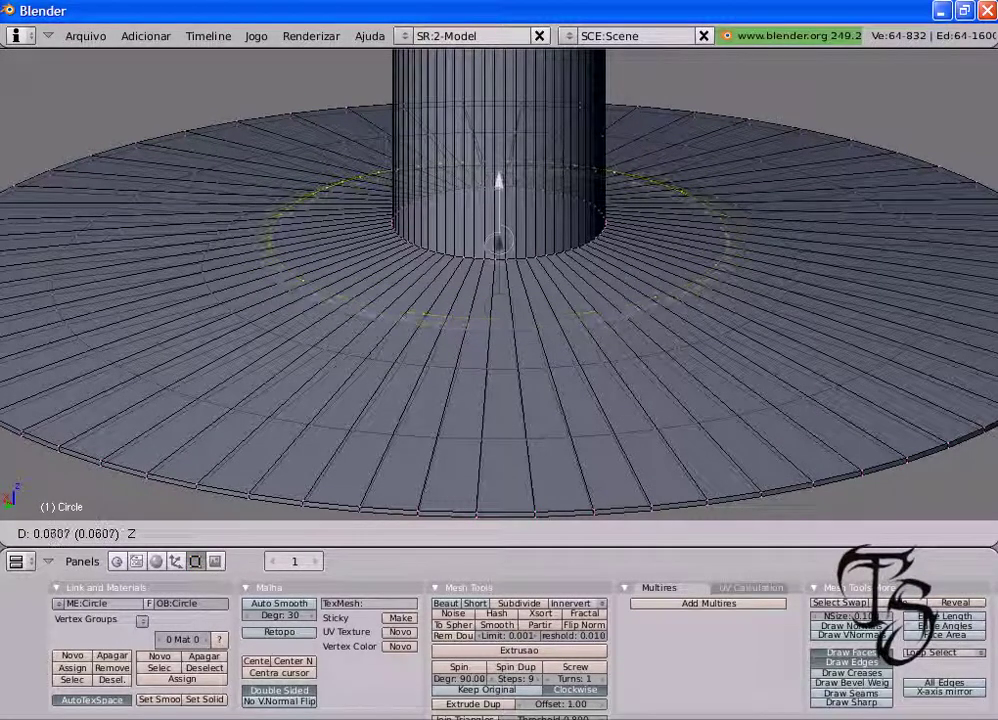
pyautogui.click(497, 187)
pyautogui.moveTo(497, 187); pyautogui.dragTo(499, 250, button='middle')
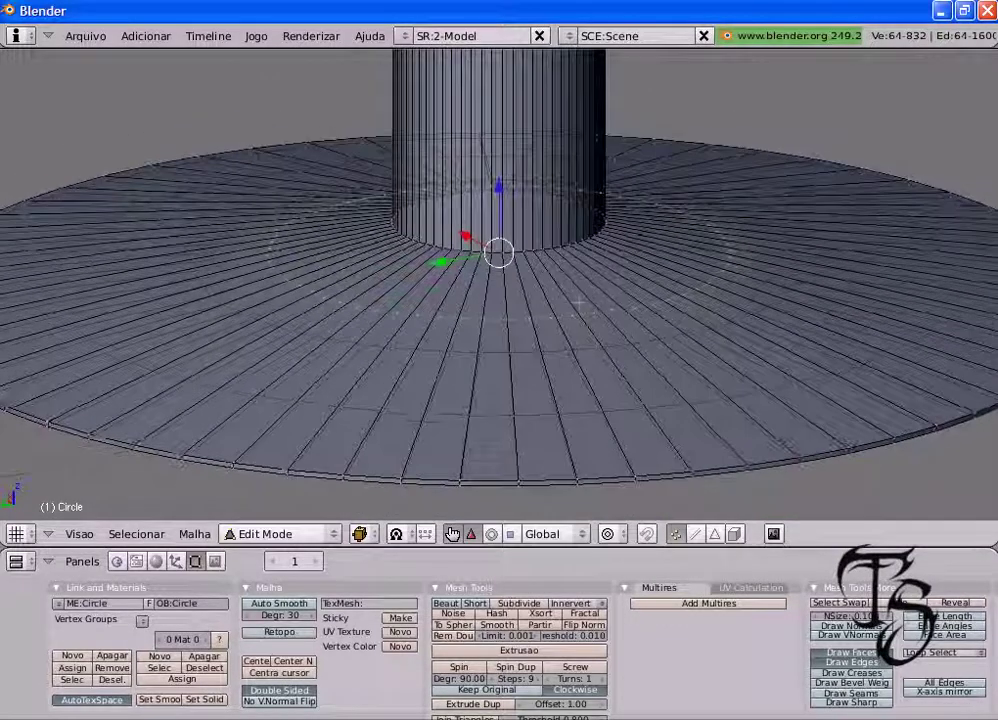
pyautogui.scroll(2, 499, 280)
pyautogui.scroll(1, 530, 278)
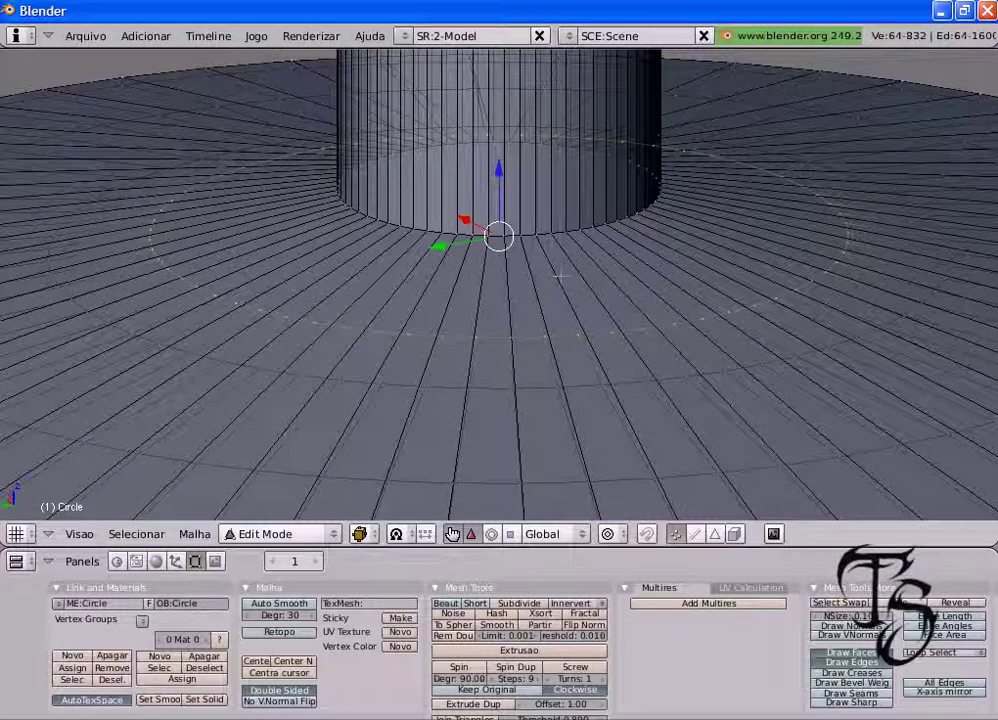
# - Extrude an inner edges-only ring, shrink it to about 0.79 and raise it to the stem's base
pyautogui.press('e')
pyautogui.click(530, 277)
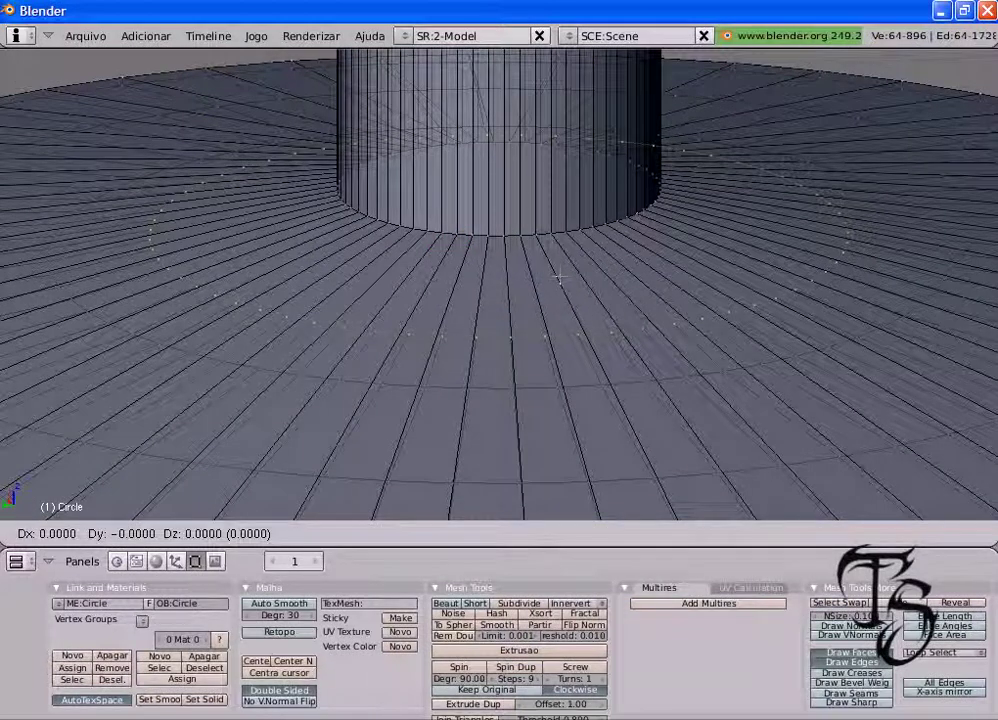
pyautogui.press('z')
pyautogui.click(560, 330)
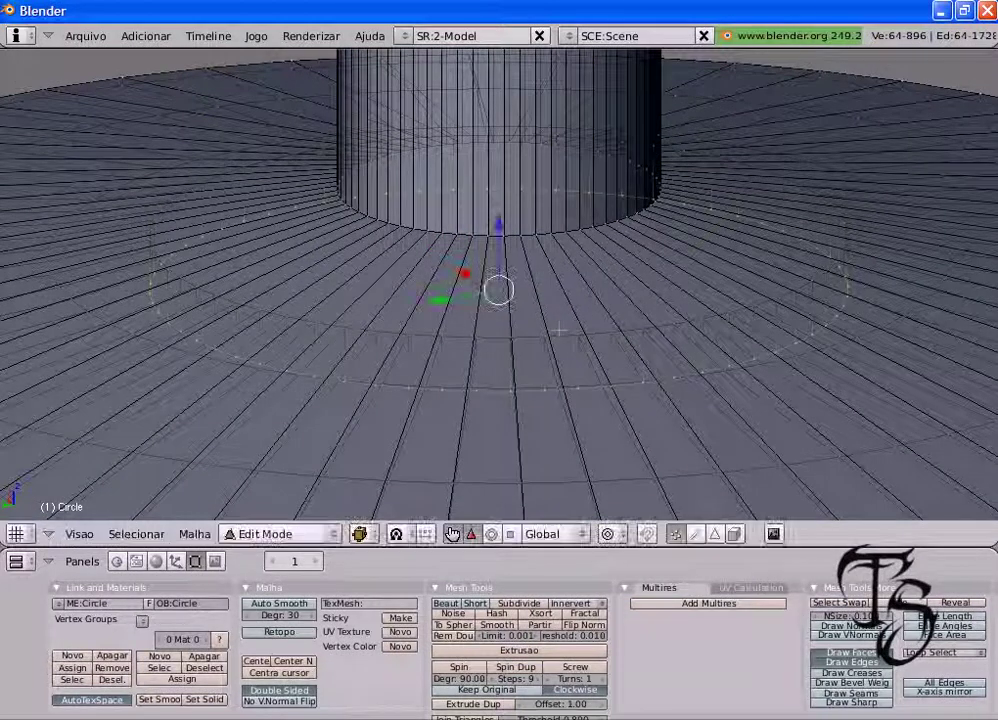
pyautogui.press('s')
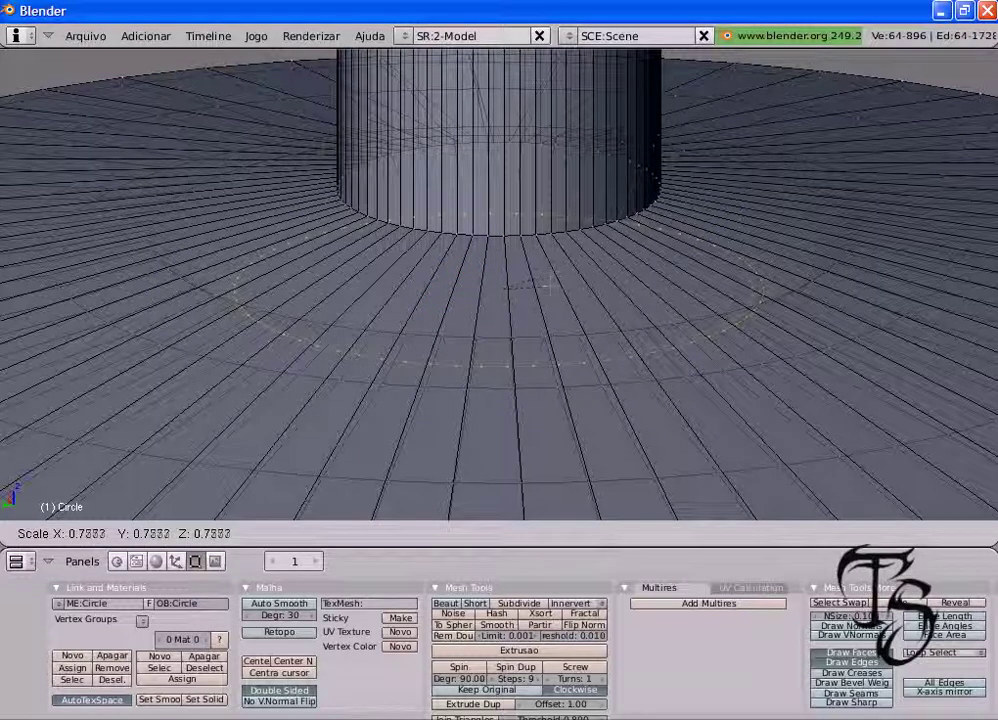
pyautogui.click(531, 289)
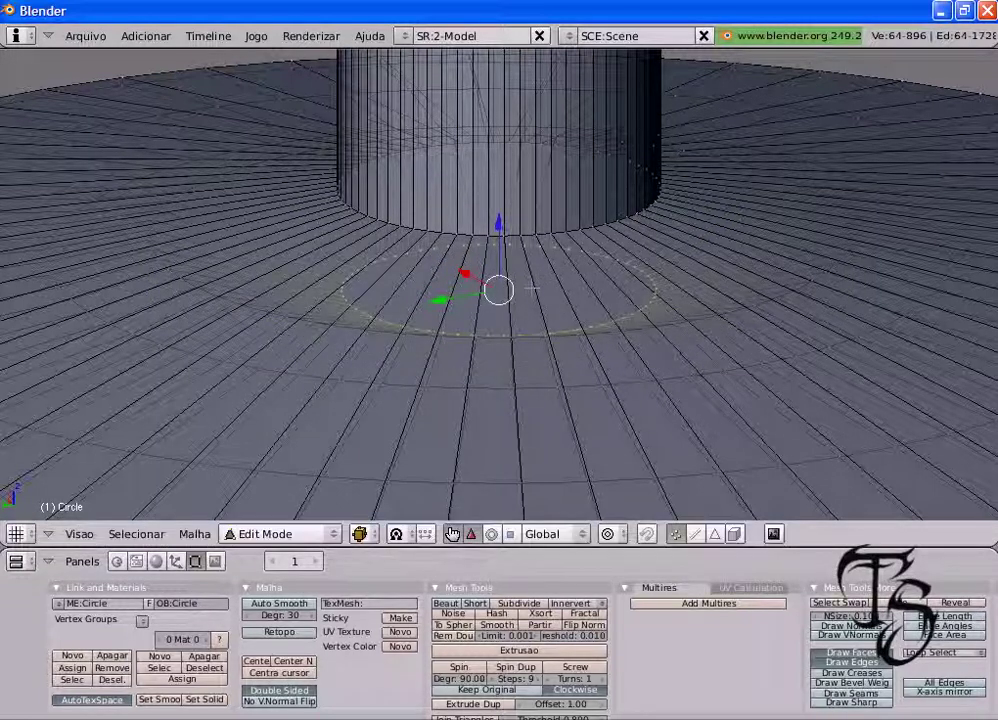
pyautogui.press('e')
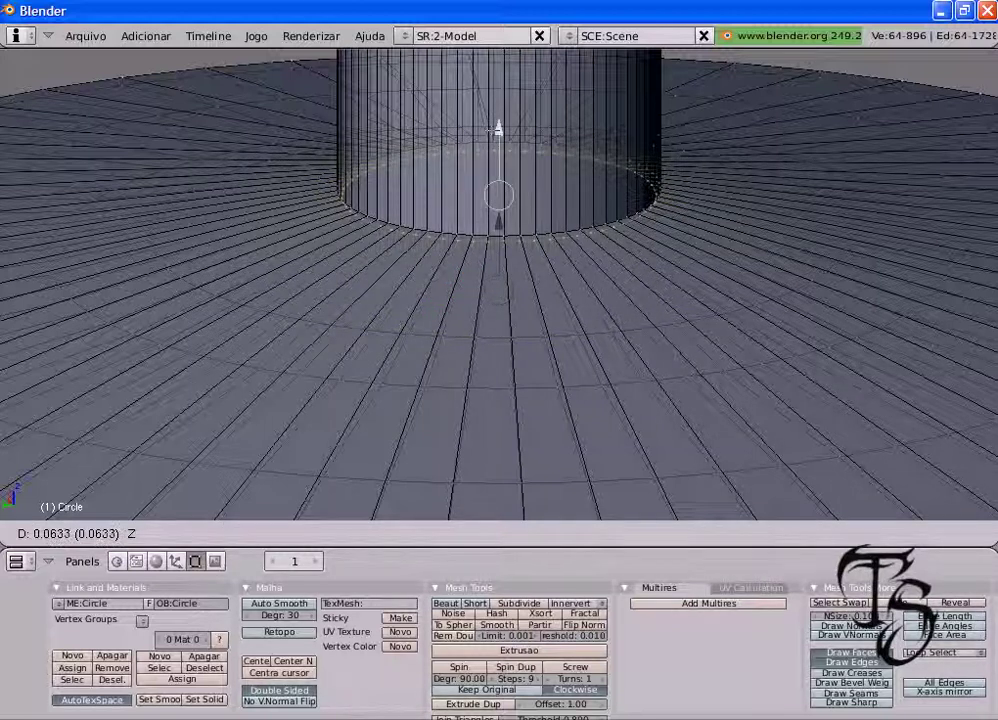
pyautogui.click(498, 130)
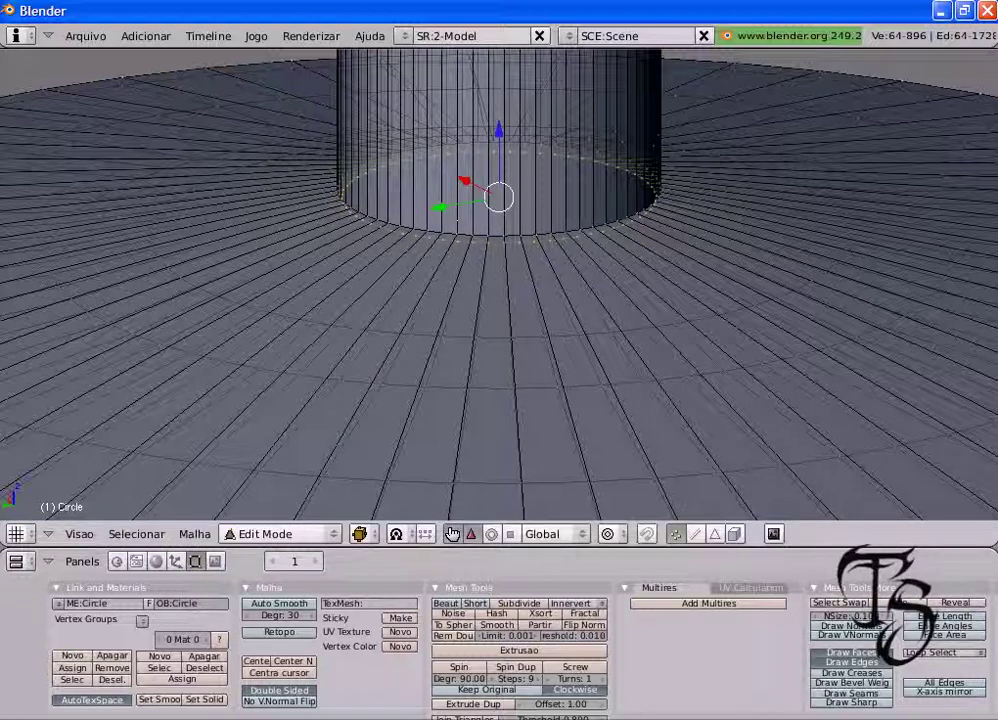
# - Extrude another edges-only ring, scale it to about 0.74 and raise it along Z
pyautogui.press('e')
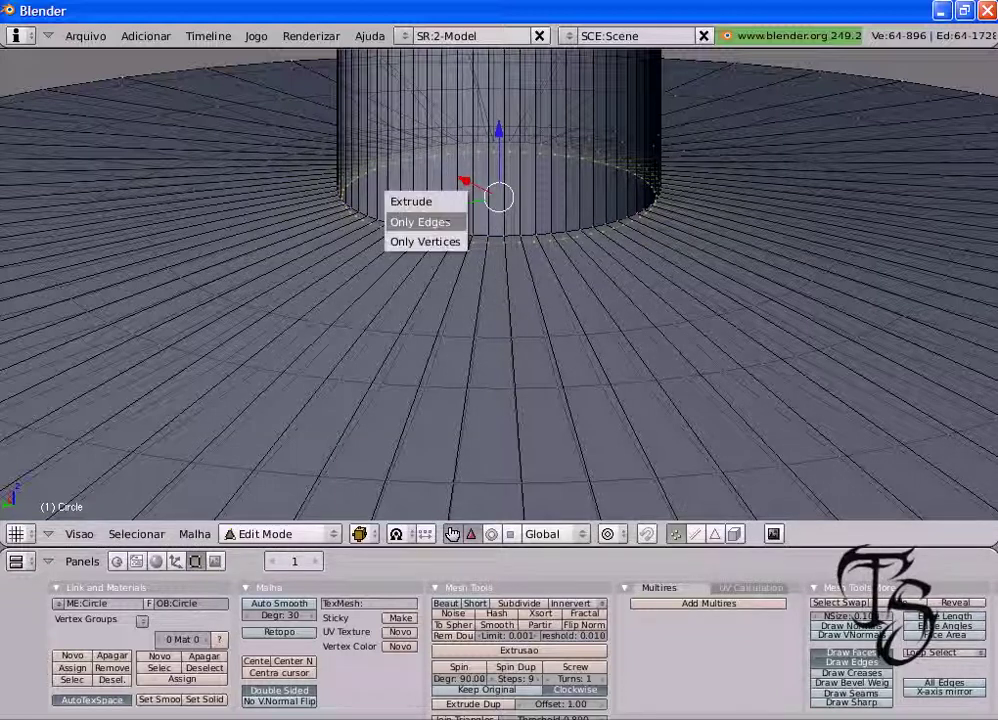
pyautogui.click(446, 222)
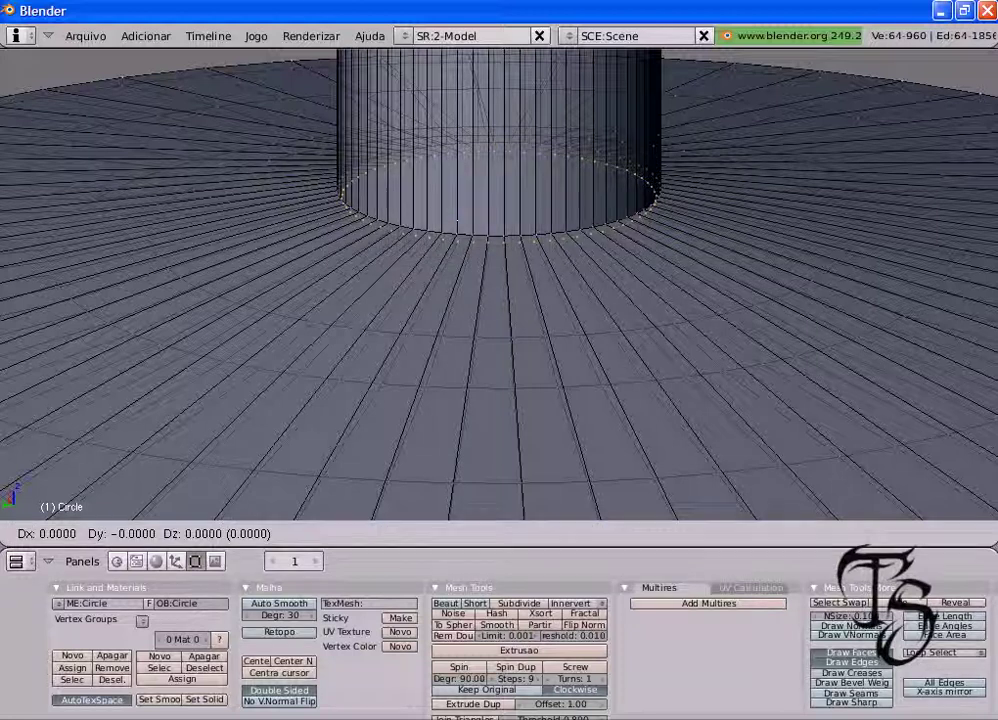
pyautogui.press('z')
pyautogui.press('Return')
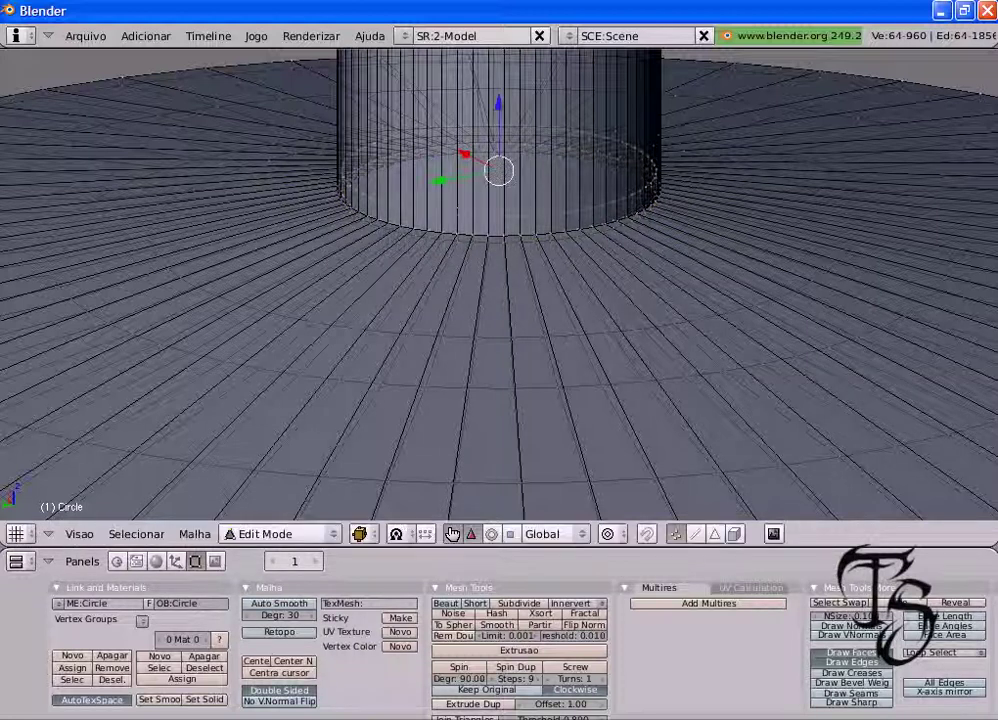
pyautogui.press('s')
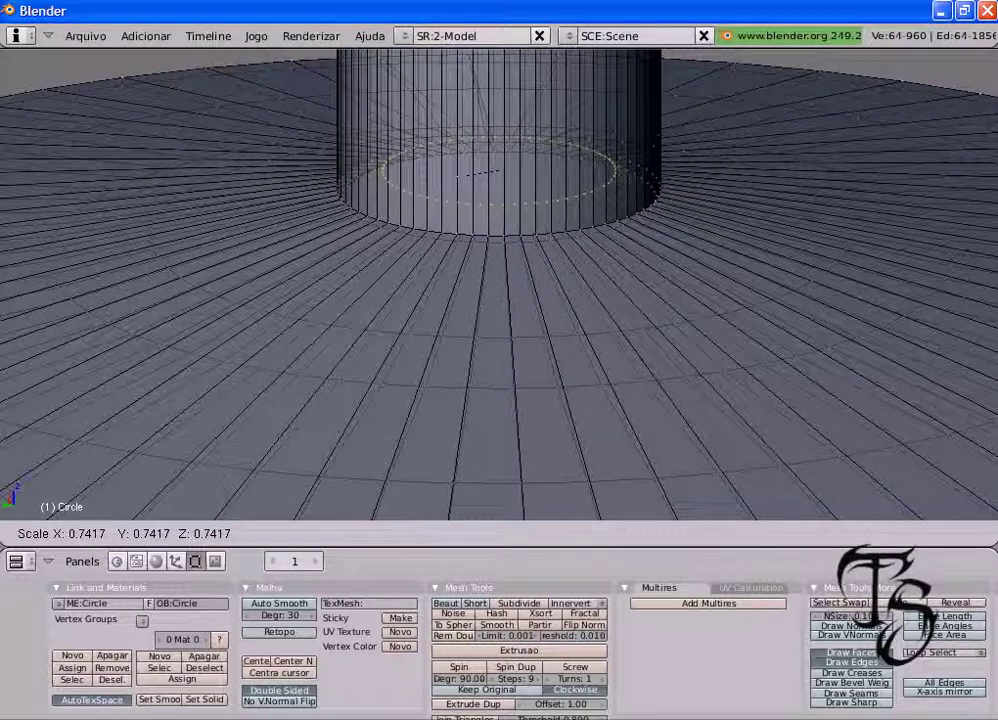
pyautogui.click(457, 177)
pyautogui.press('g')
pyautogui.press('z')
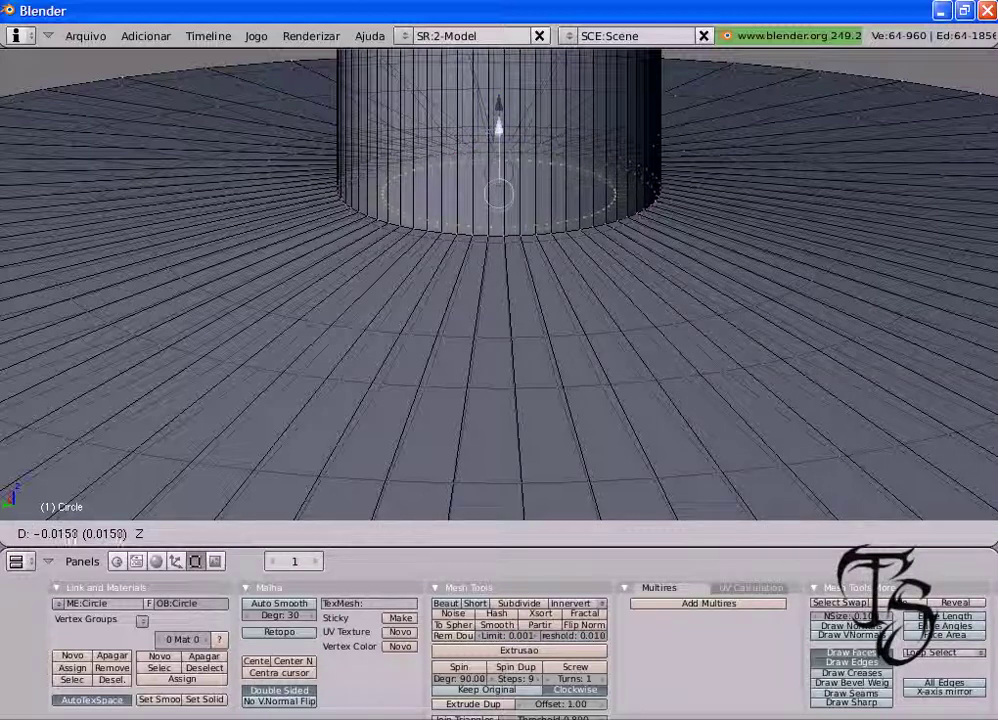
pyautogui.click(498, 122)
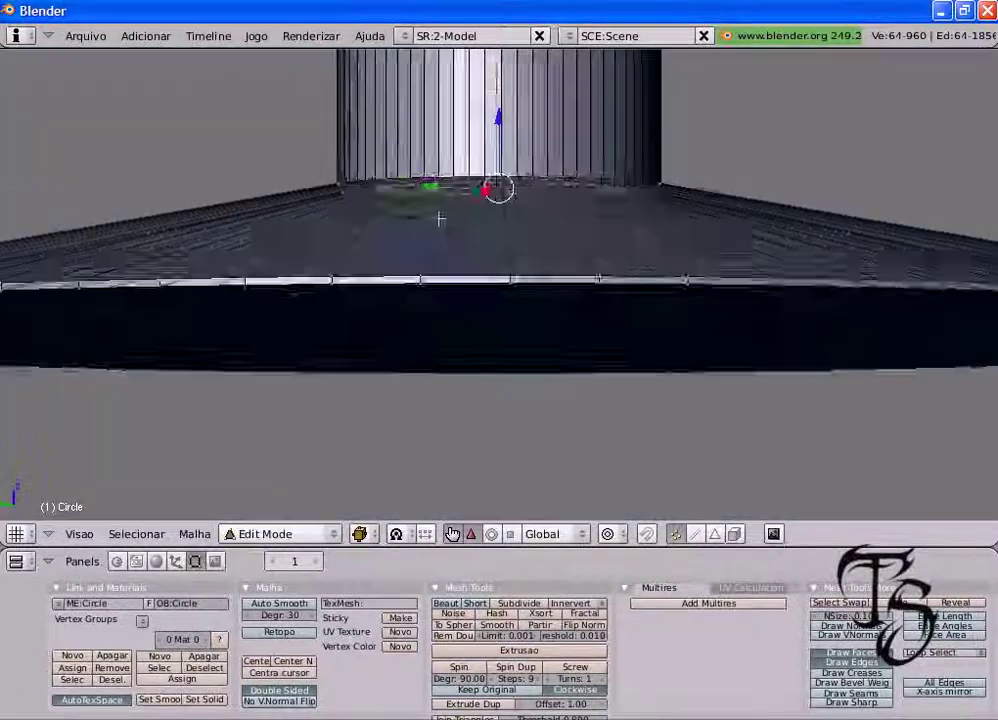
pyautogui.moveTo(440, 218); pyautogui.dragTo(423, 272, button='middle')
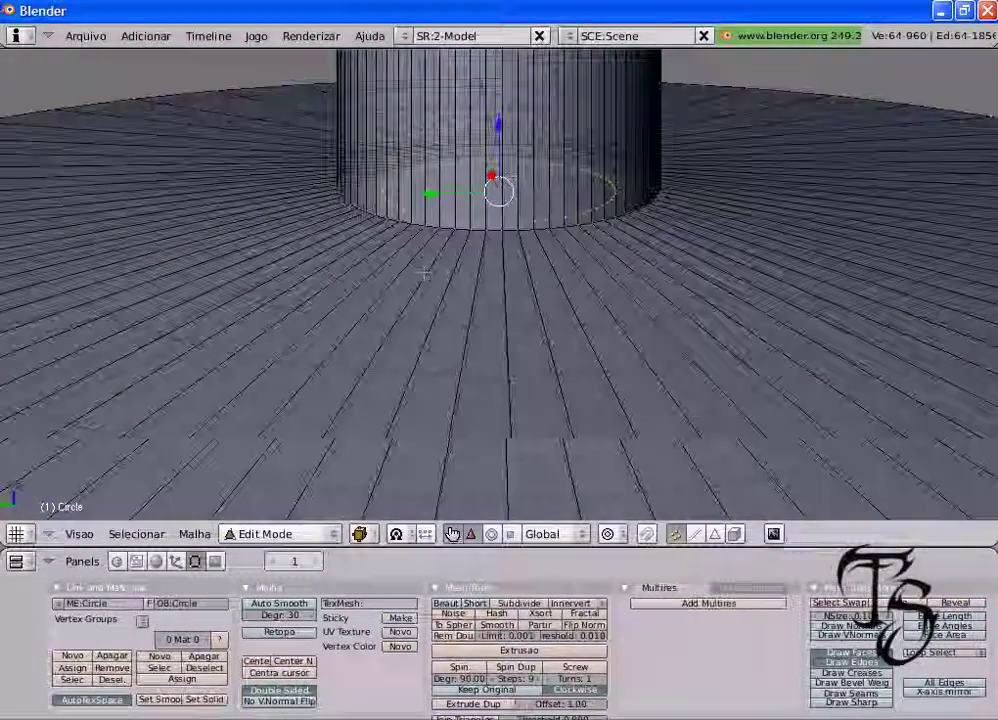
pyautogui.moveTo(498, 300); pyautogui.dragTo(498, 310, button='middle')
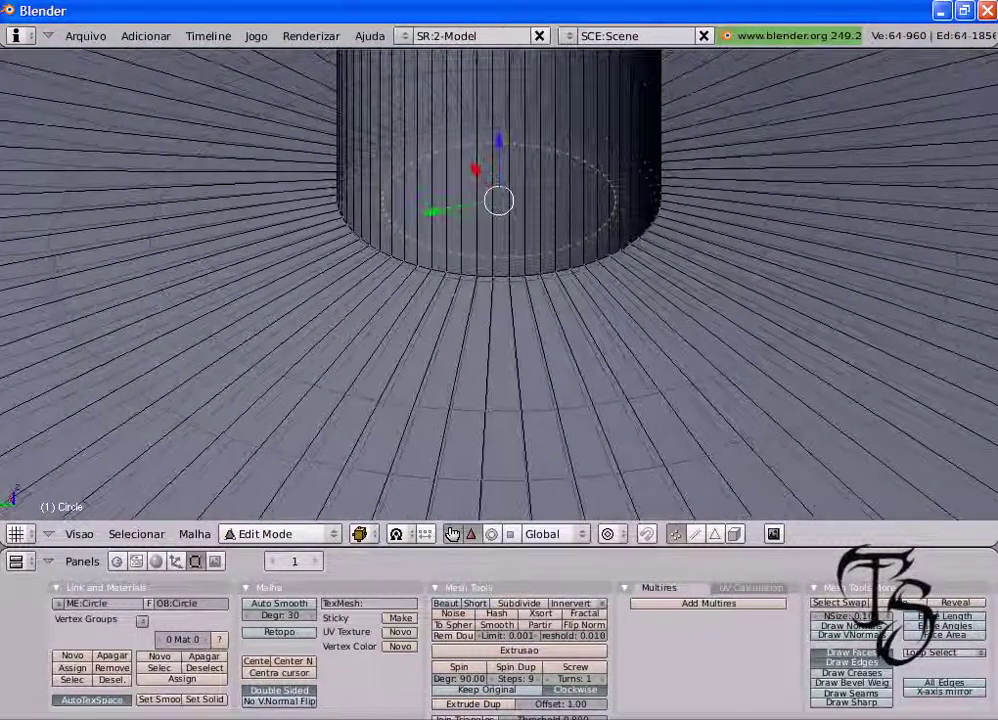
# - Extrude a final ring and scale it to 0, closing the base at one centre point
pyautogui.press('e')
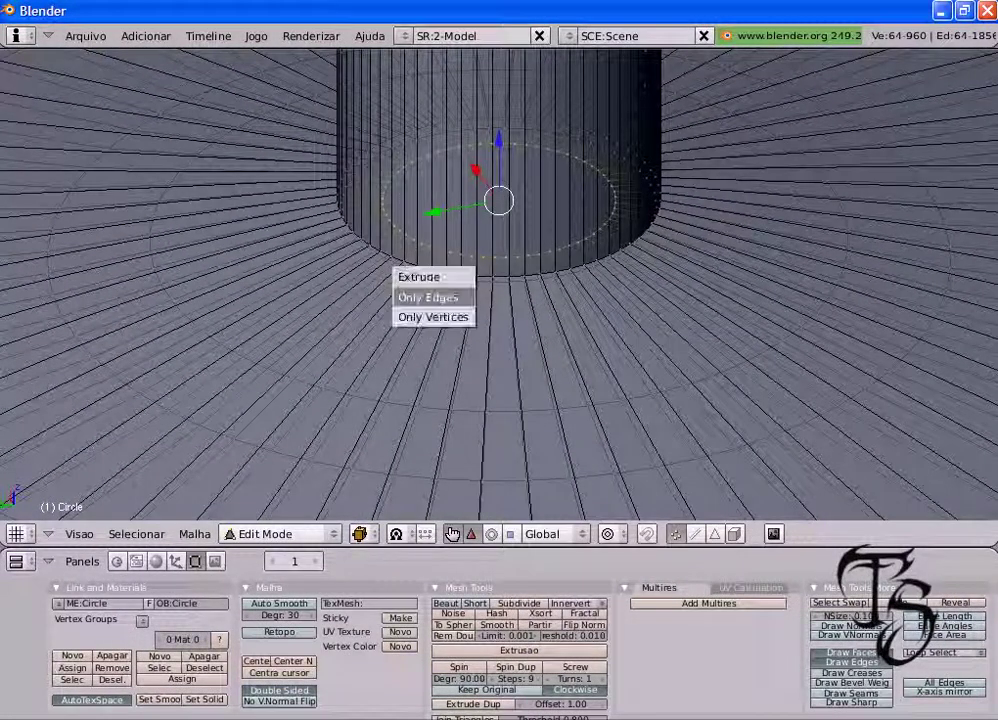
pyautogui.click(430, 297)
pyautogui.press('z')
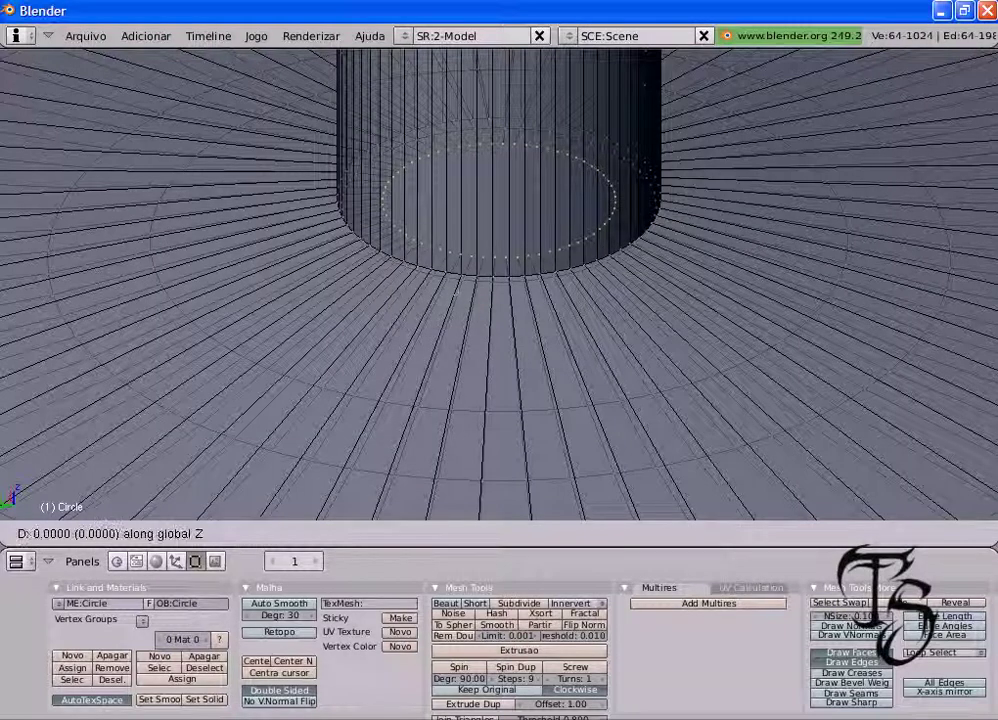
pyautogui.click(457, 285)
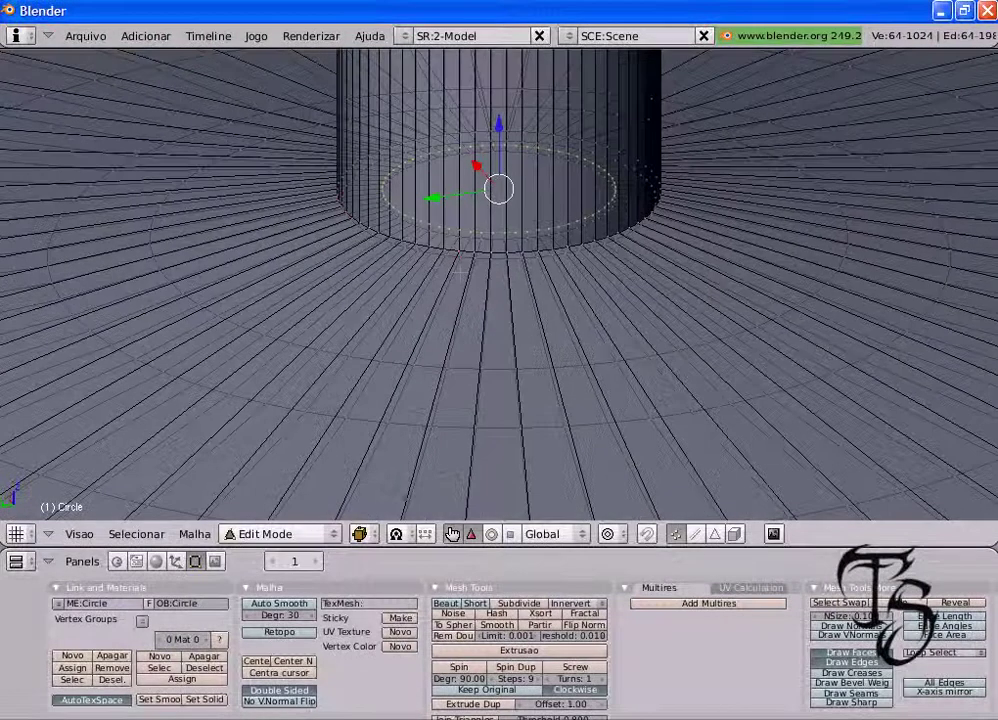
pyautogui.press('s')
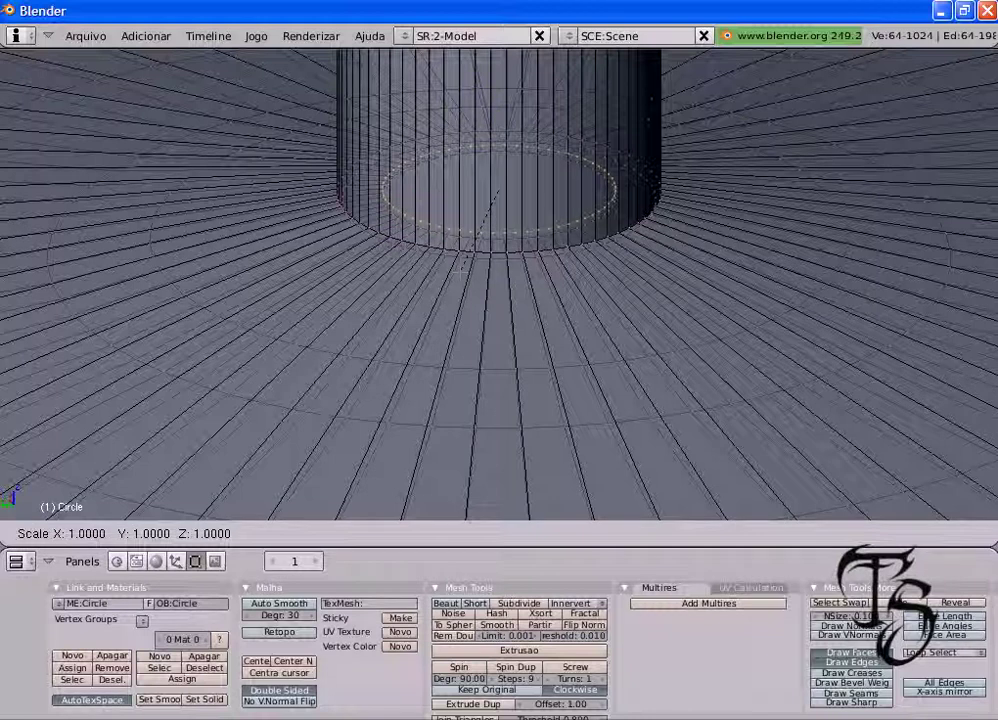
pyautogui.write('0')
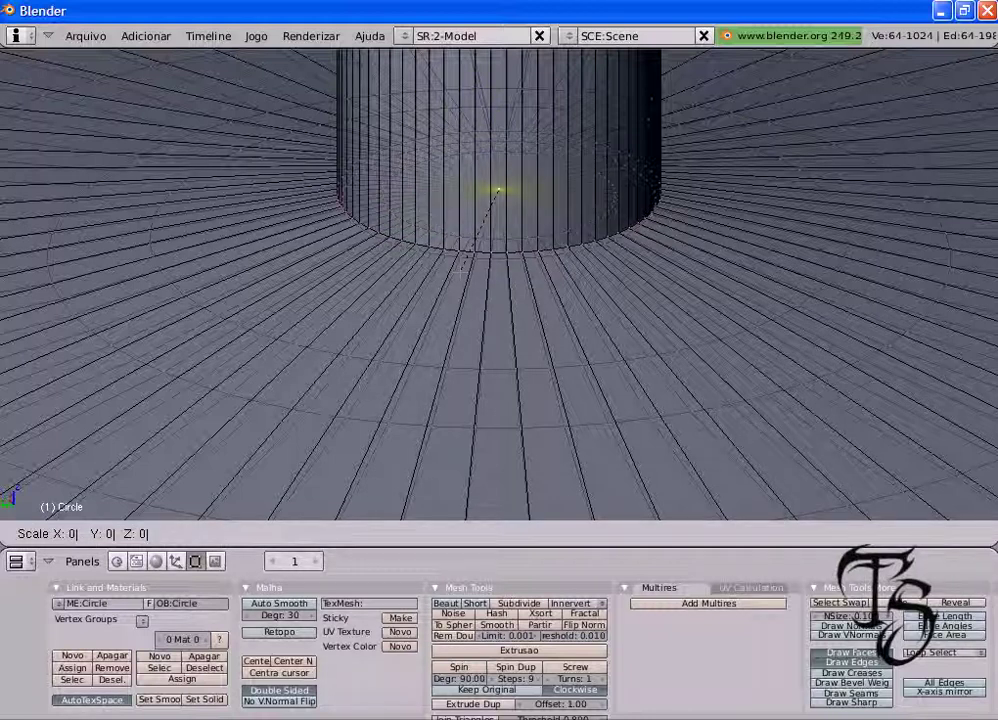
pyautogui.press('Return')
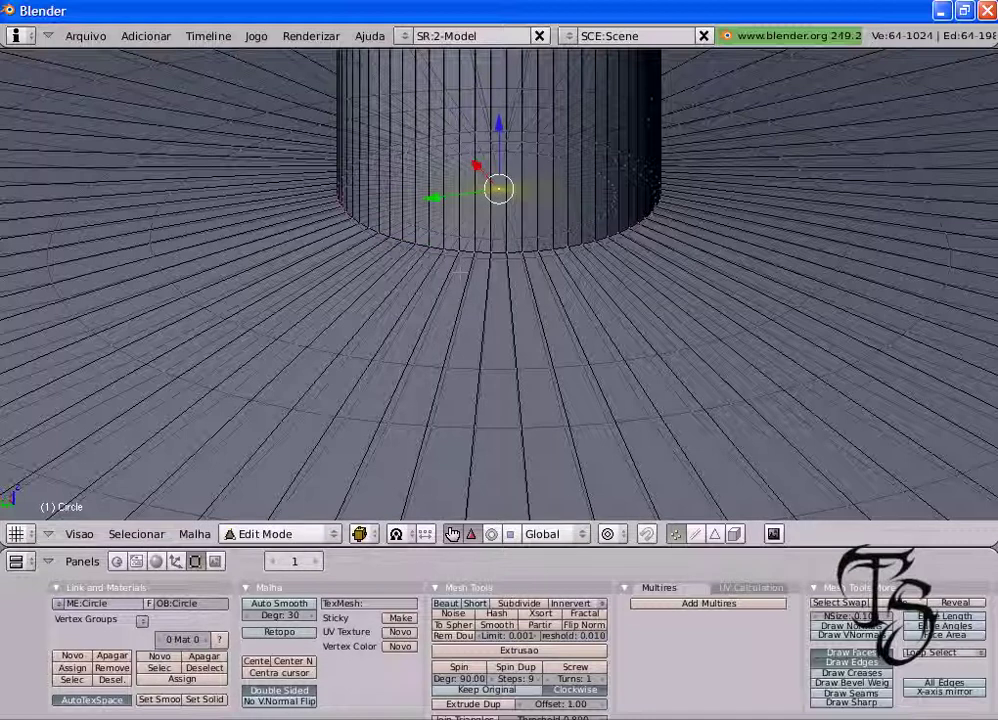
# - Frame the whole goblet from above, render it with F12, then close the render window
pyautogui.scroll(-3, 644, 143)
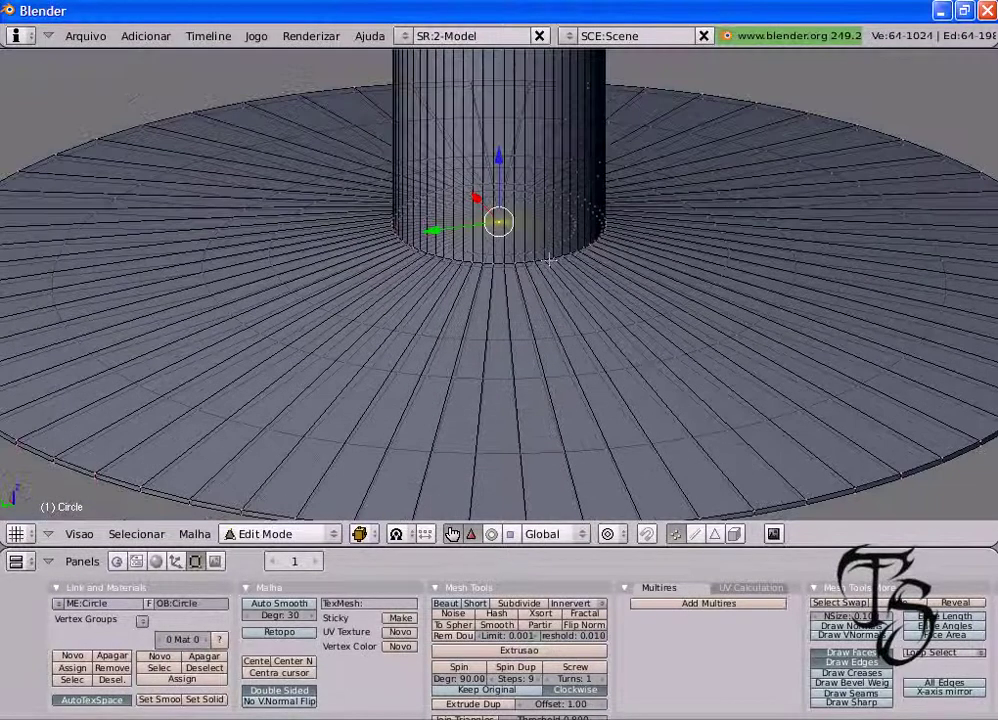
pyautogui.scroll(-3, 530, 283)
pyautogui.scroll(-2, 530, 283)
pyautogui.scroll(-2, 530, 283)
pyautogui.scroll(-1, 530, 283)
pyautogui.scroll(-1, 530, 283)
pyautogui.moveTo(228, 250)
pyautogui.mouseDown(button='middle')
pyautogui.moveTo(228, 101)
pyautogui.moveTo(180, 85)
pyautogui.moveTo(448, 72)
pyautogui.moveTo(540, 300)
pyautogui.mouseUp(button='middle')
pyautogui.scroll(-1, 440, 50)
pyautogui.scroll(-3, 440, 50)
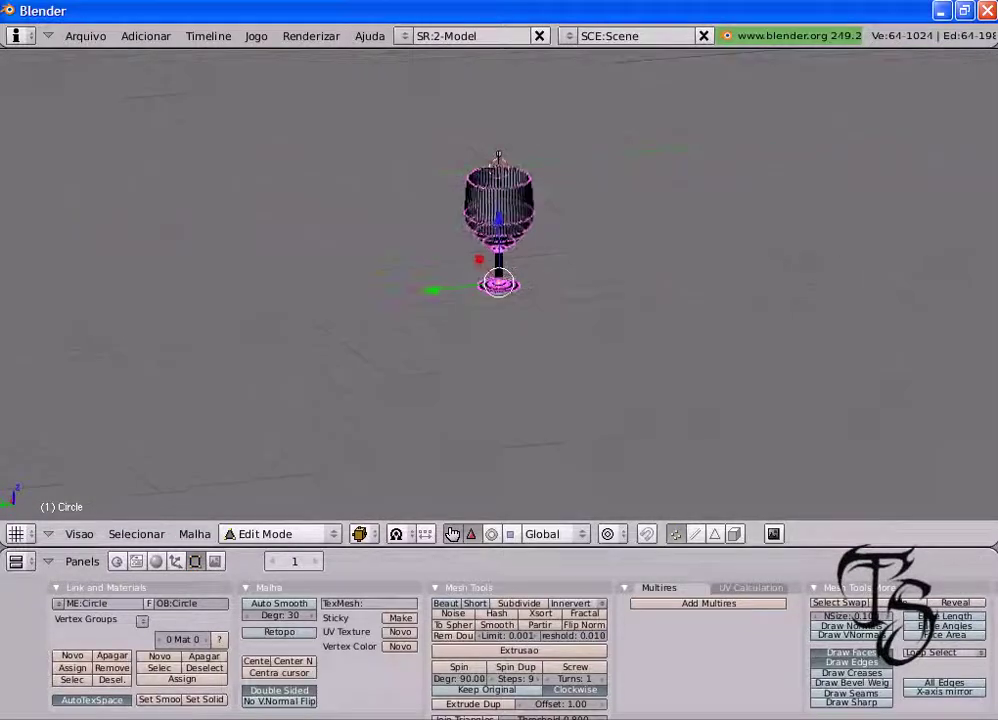
pyautogui.scroll(2, 540, 300)
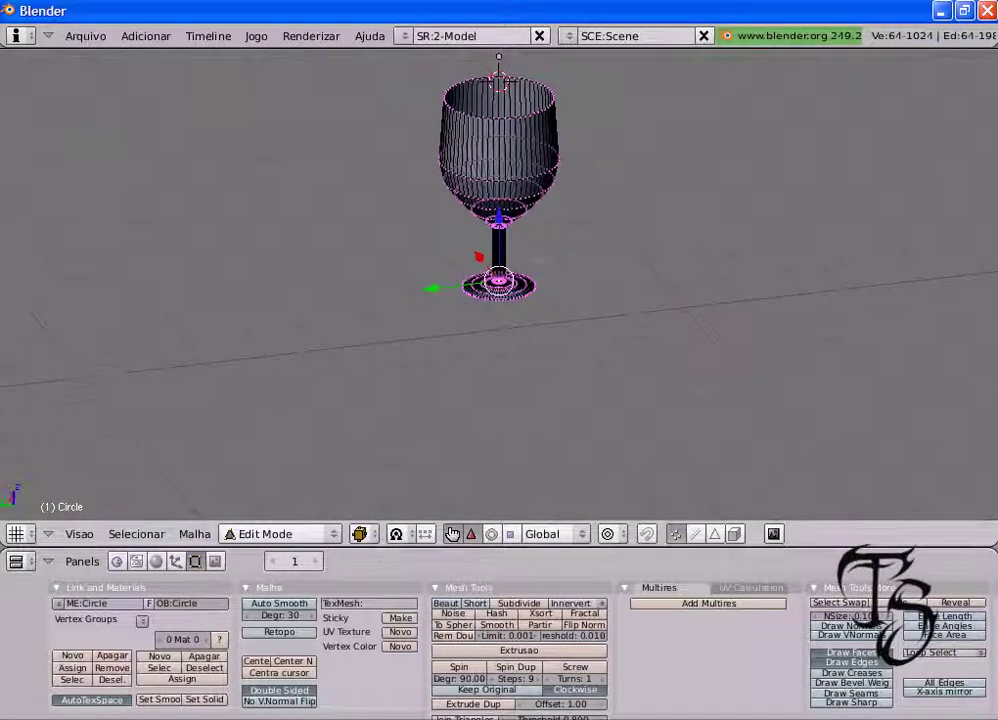
pyautogui.moveTo(540, 300); pyautogui.dragTo(540, 340, button='middle')
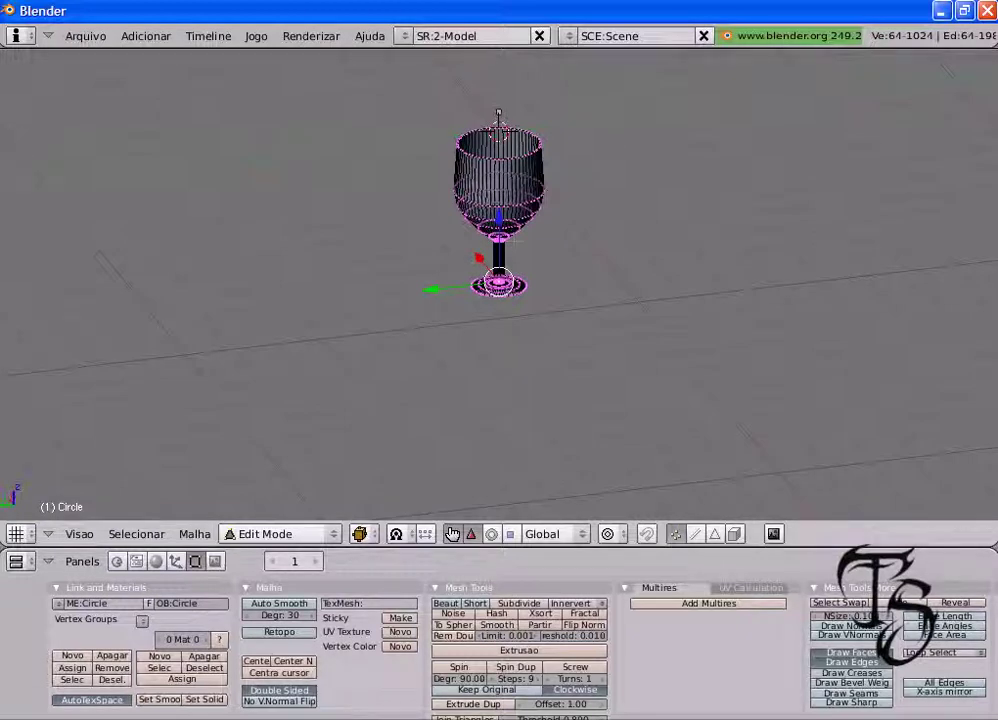
pyautogui.press('F12')
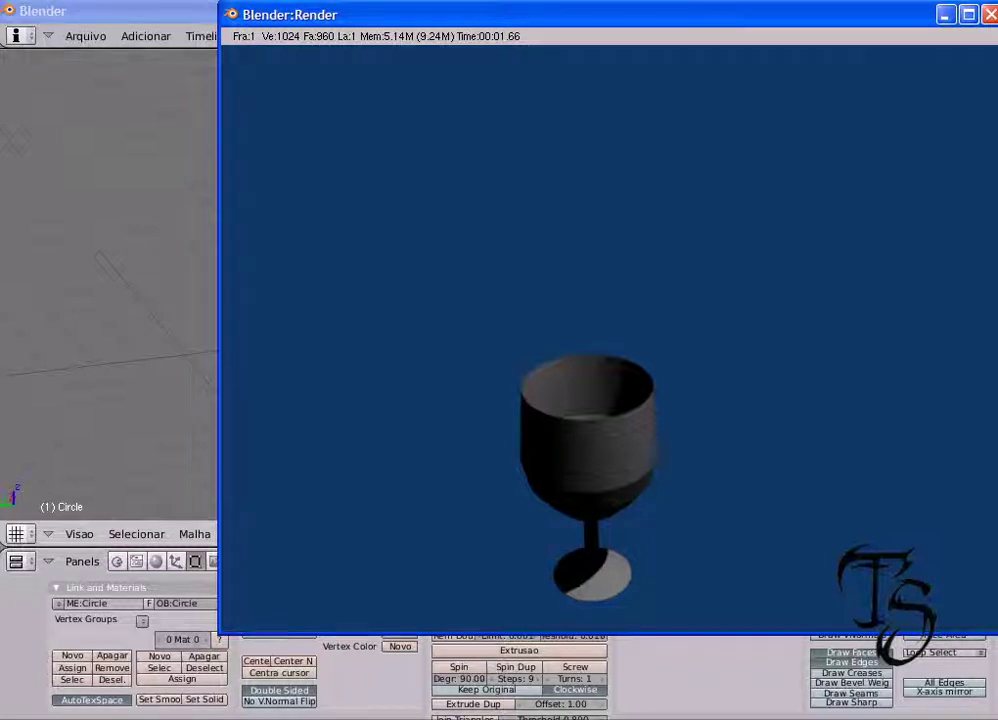
pyautogui.click(990, 15)
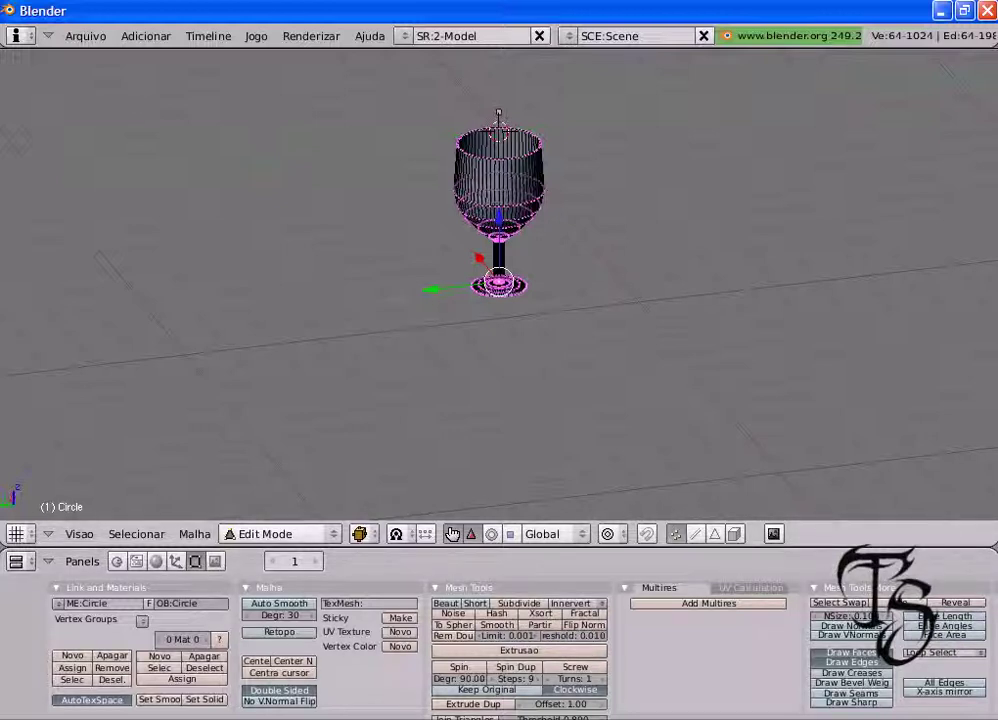
# - In the Arquivo > Gravar dialog, target the Desktop folder and name the file Taca.blend
pyautogui.click(82, 38)
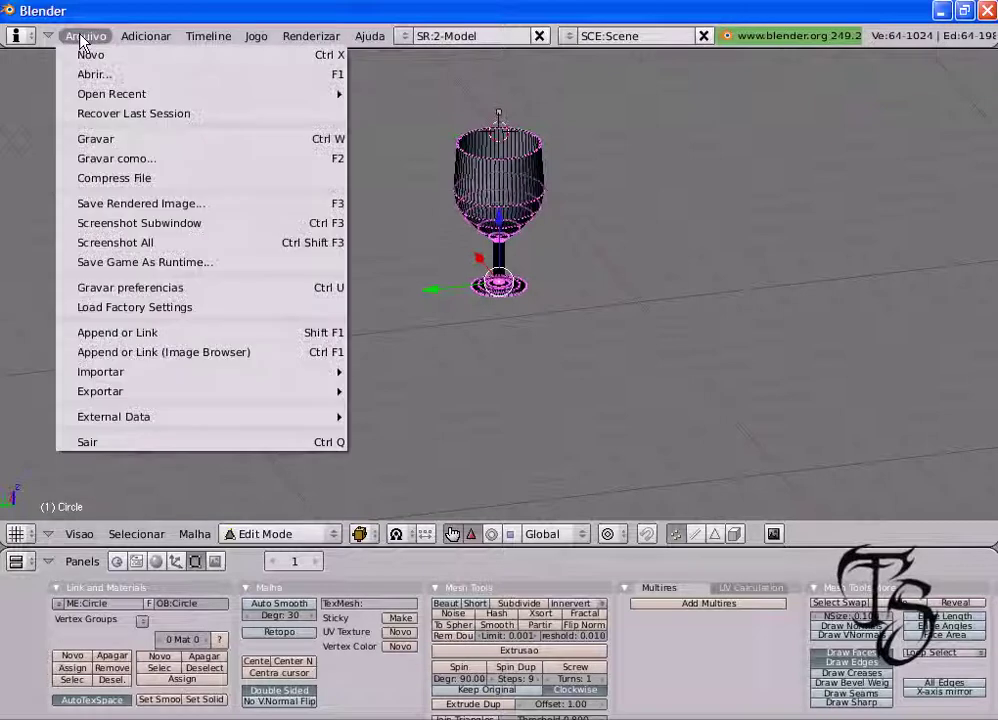
pyautogui.click(110, 142)
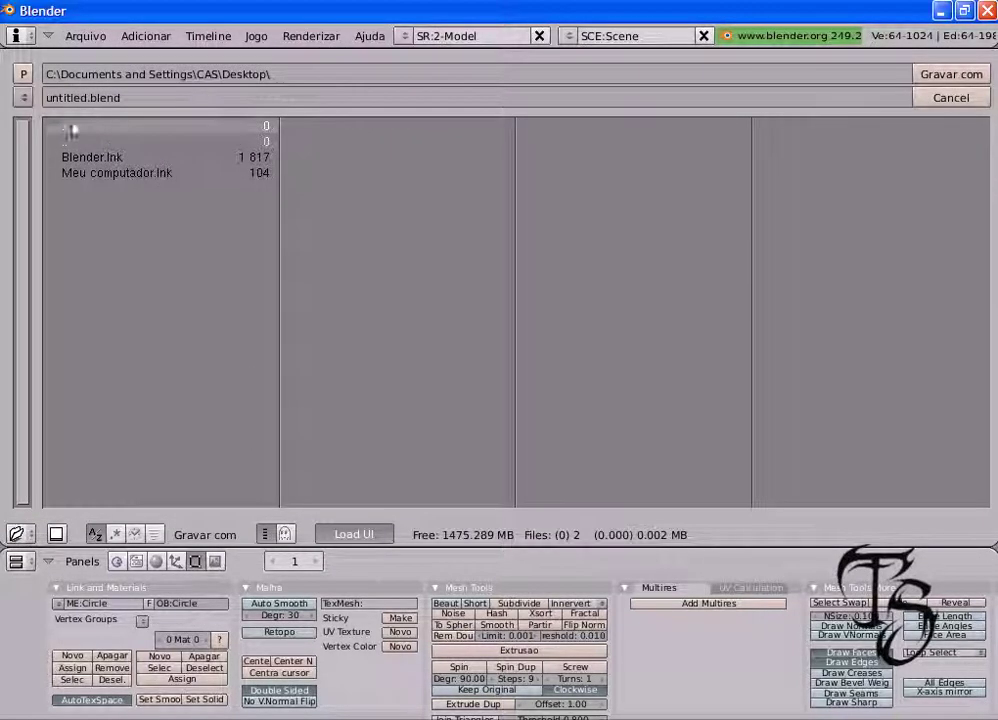
pyautogui.click(24, 99)
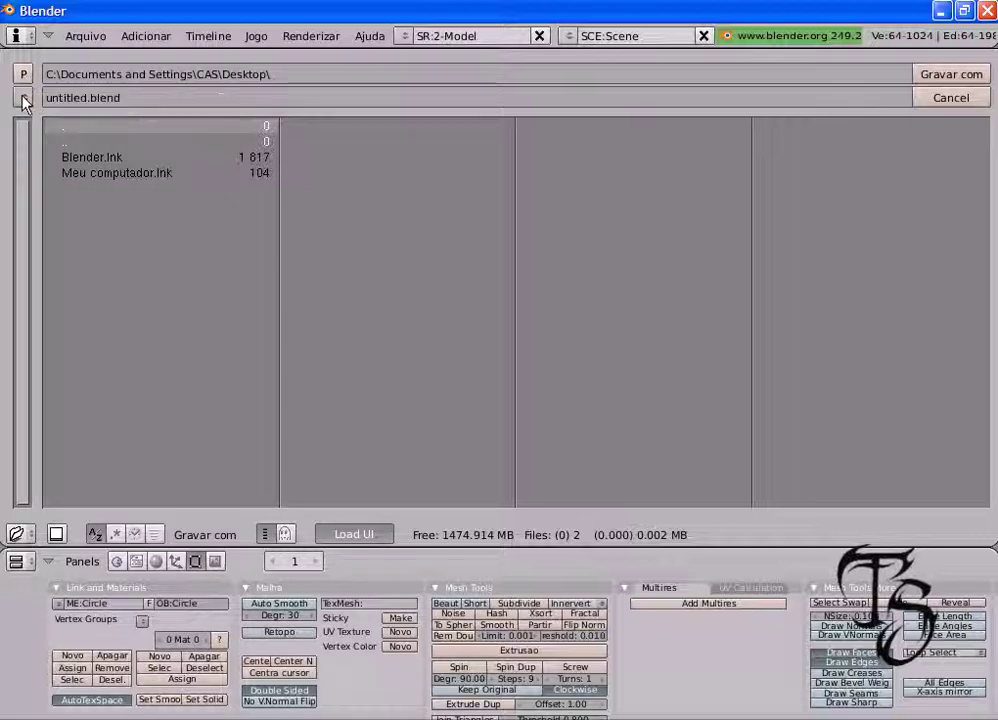
pyautogui.click(23, 97)
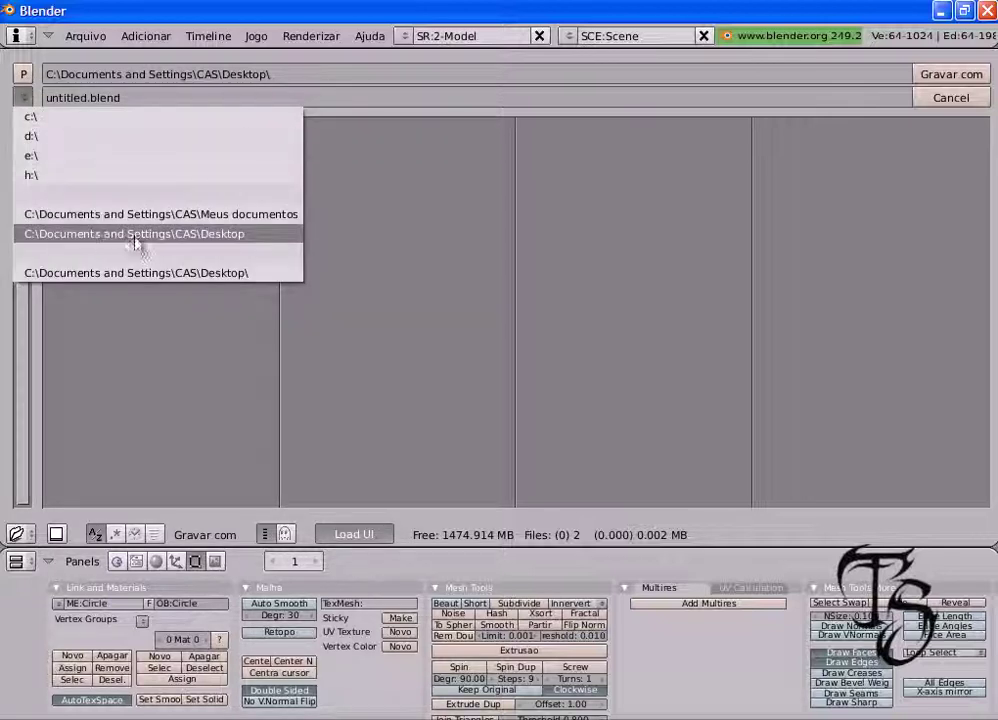
pyautogui.click(203, 244)
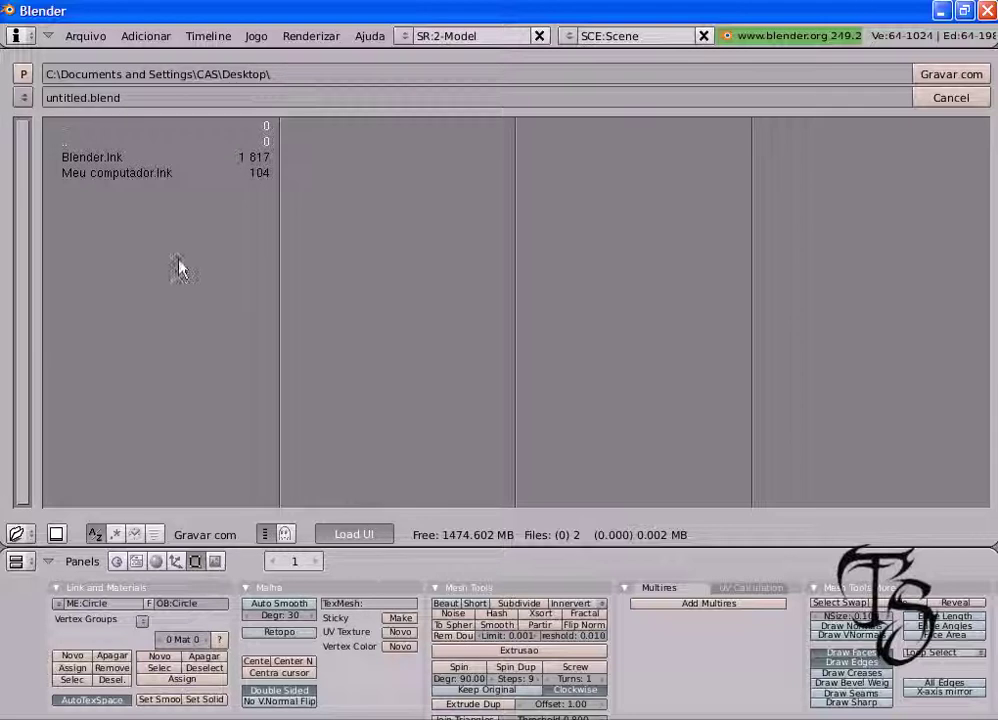
pyautogui.click(64, 100)
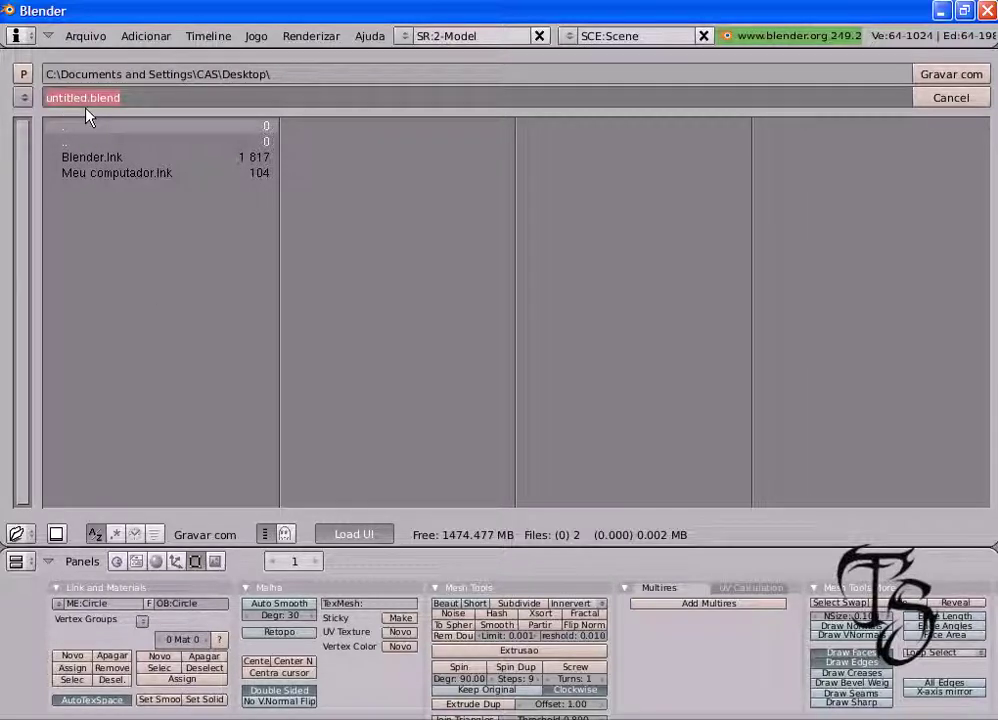
pyautogui.press('Delete')
pyautogui.press('Delete')
pyautogui.press('Delete')
pyautogui.press('Delete')
pyautogui.press('Delete')
pyautogui.press('Delete')
pyautogui.press('Delete')
pyautogui.write('Taca')
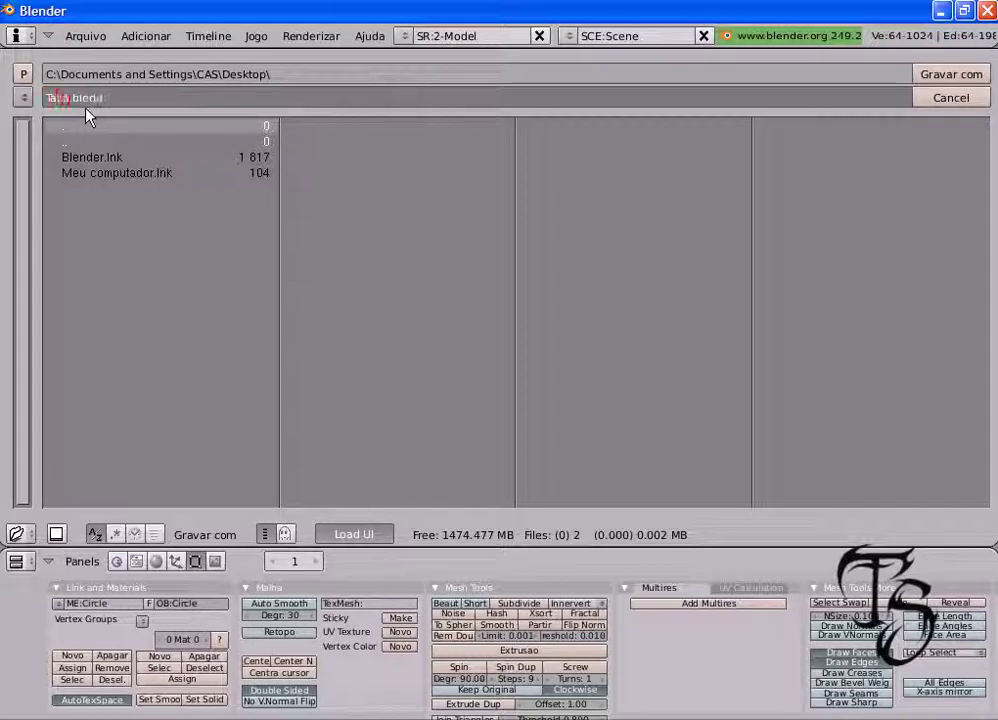
pyautogui.click(935, 78)
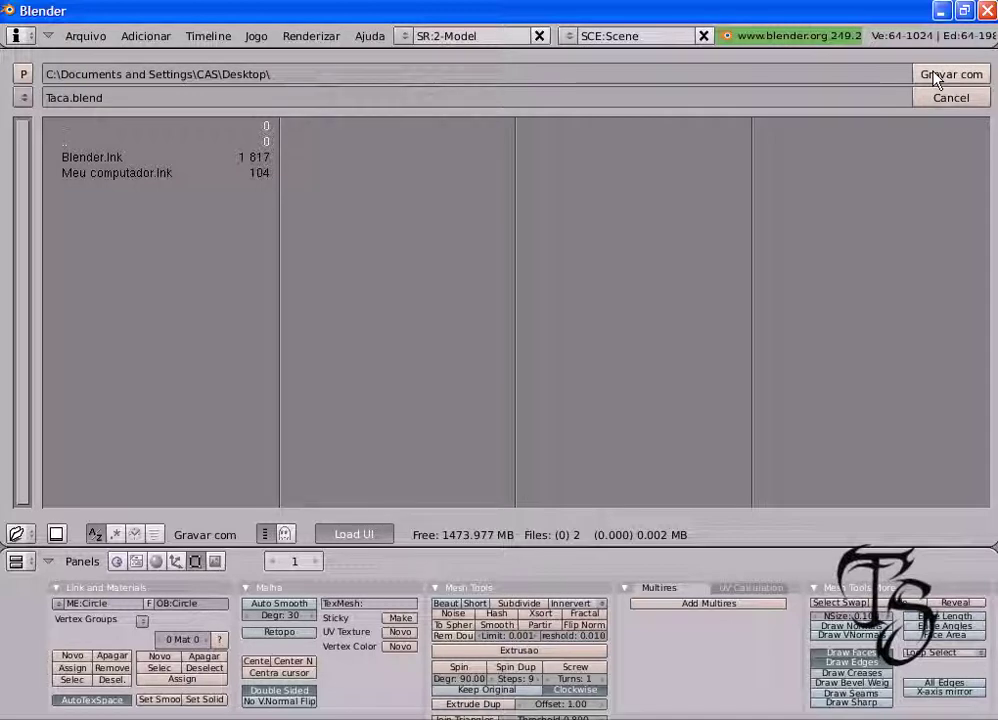
# - Confirm Gravar com to write Taca.blend to the Desktop, then orbit the view slightly
pyautogui.click(935, 78)
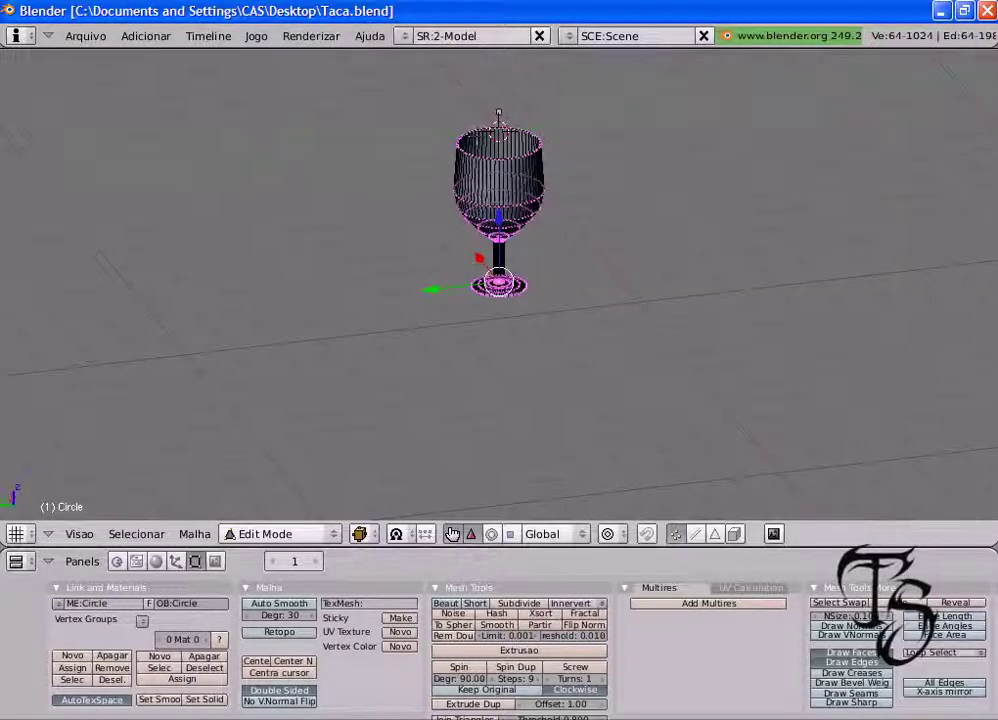
pyautogui.moveTo(600, 250); pyautogui.dragTo(918, 55, button='middle')
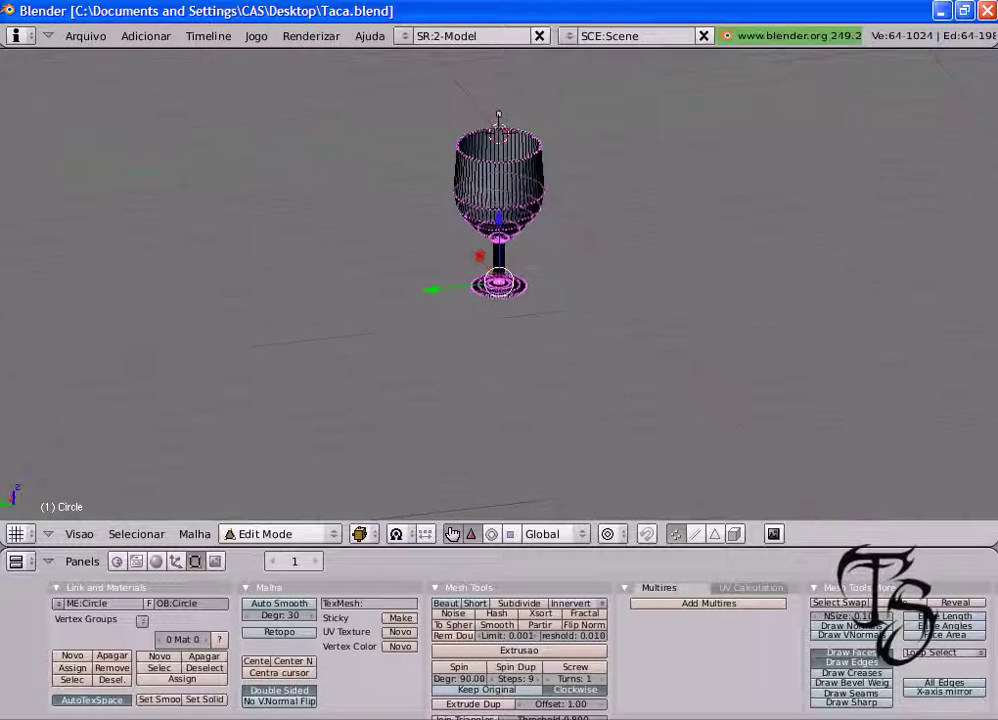